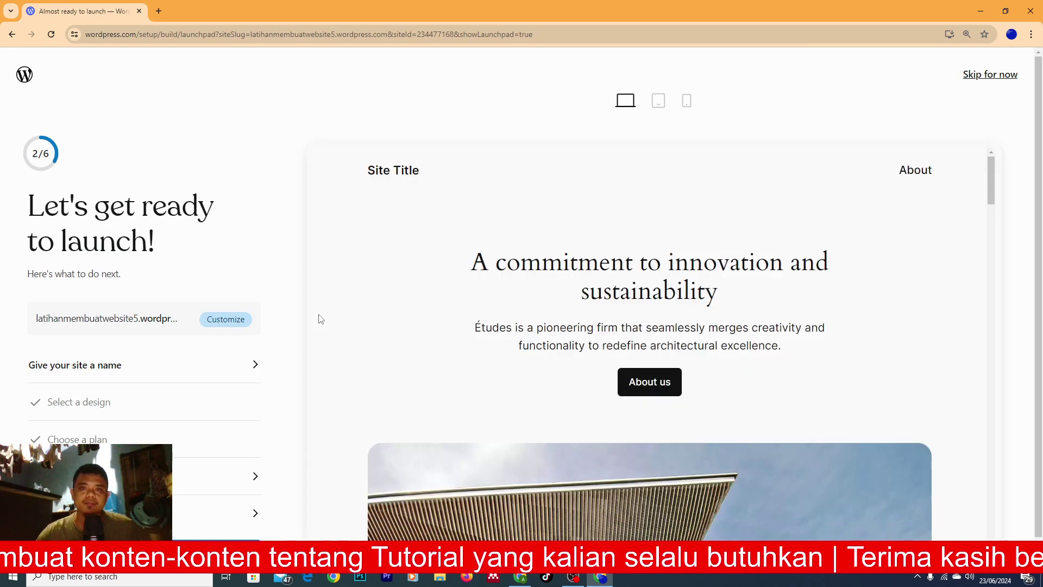
- Launch the site from the launch checklist and dismiss the multi-site management announcement
scroll(579, 321, down, 5)
scroll(638, 363, up, 5)
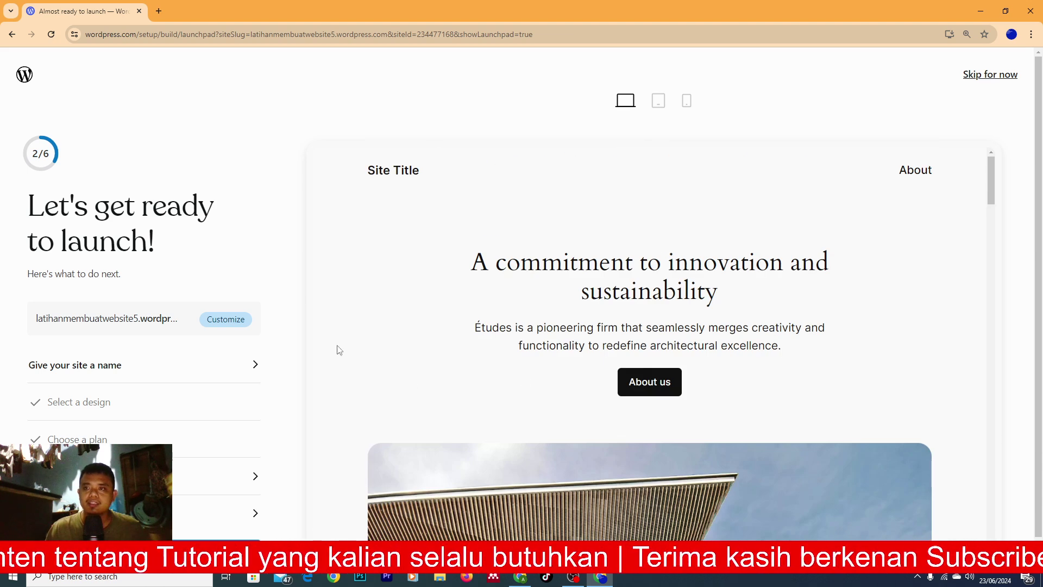
scroll(278, 382, down, 1)
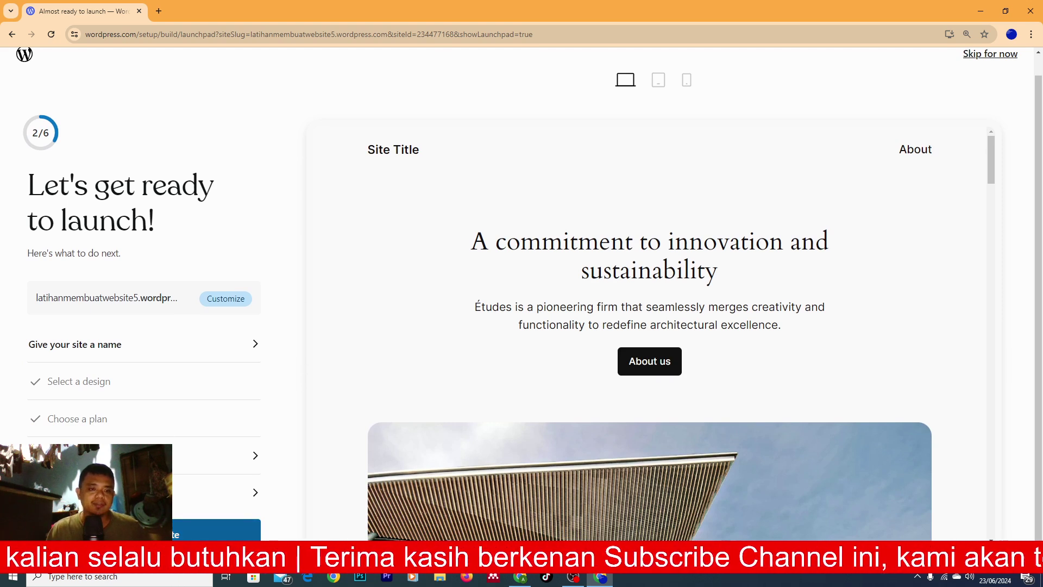
click(136, 532)
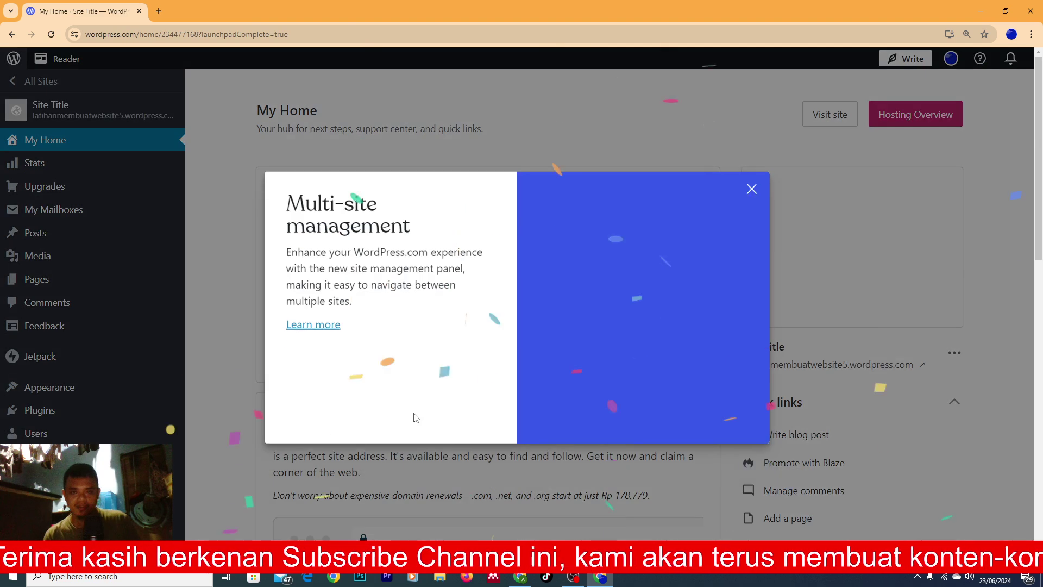
click(755, 188)
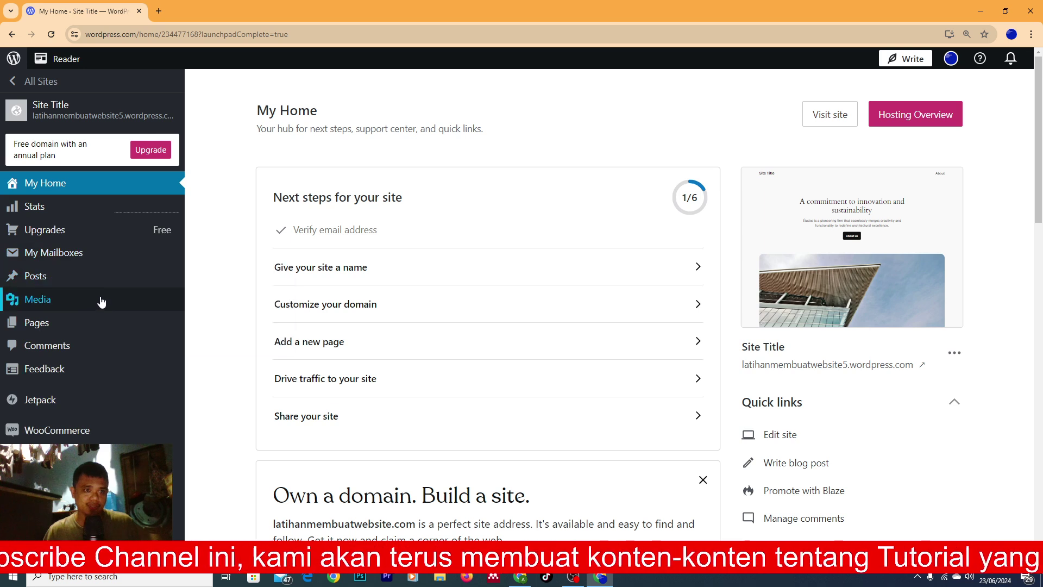
- Look over the site's My Home dashboard, including the next steps, domain offer and quick links
scroll(564, 399, down, 5)
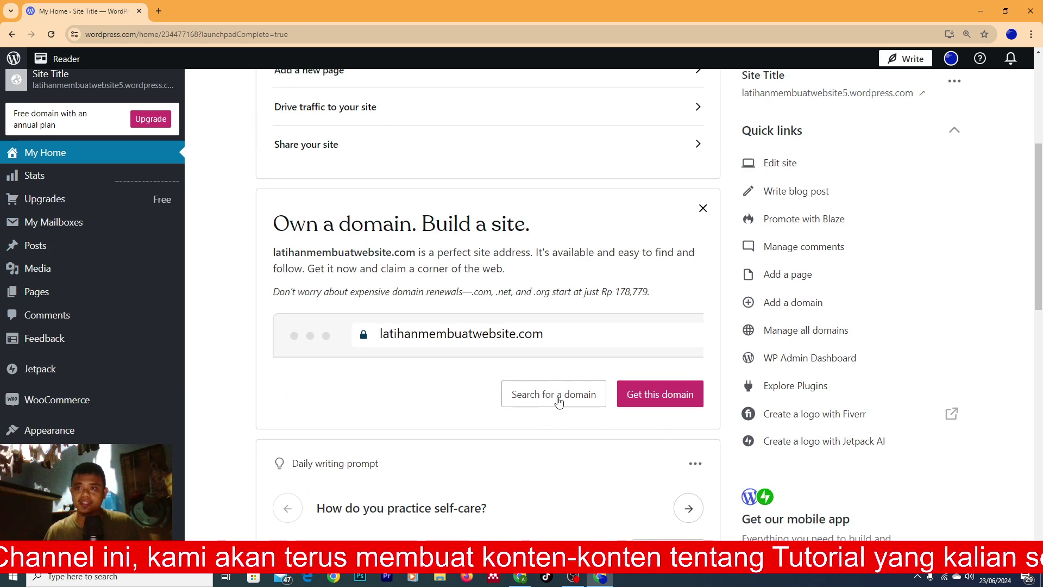
scroll(561, 402, up, 5)
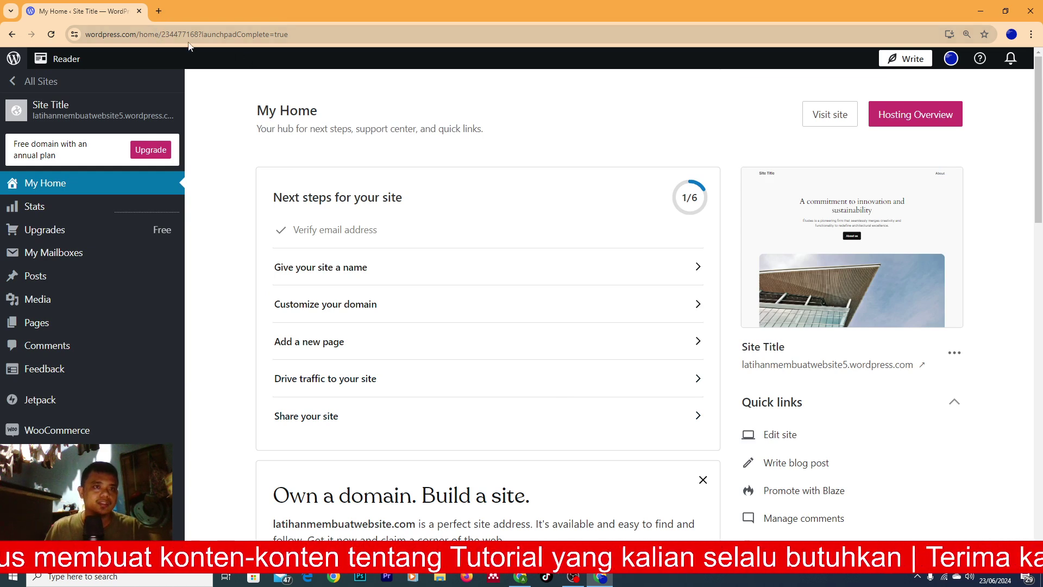
scroll(630, 310, down, 20)
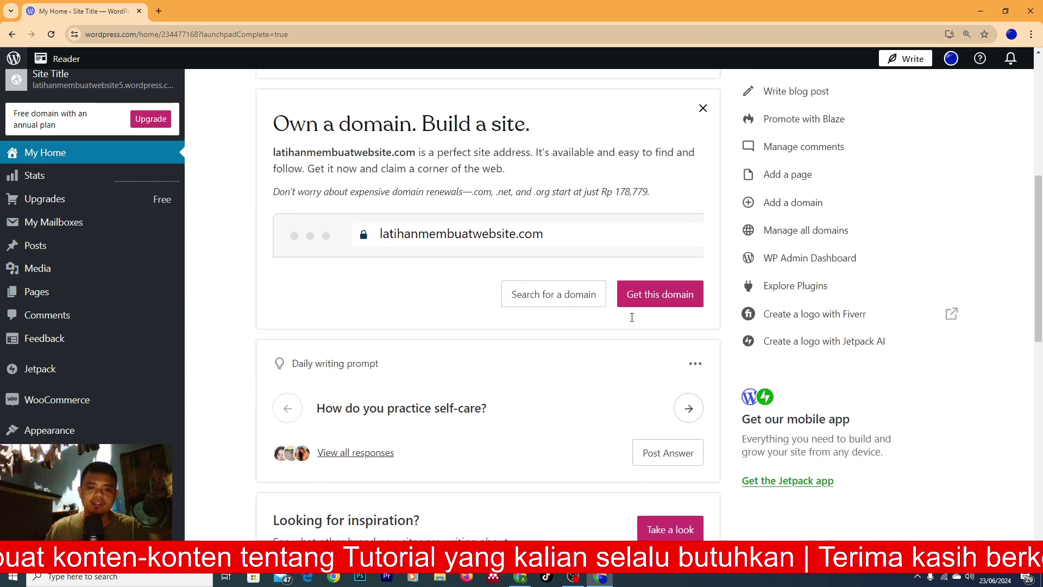
scroll(625, 332, up, 7)
scroll(616, 338, up, 11)
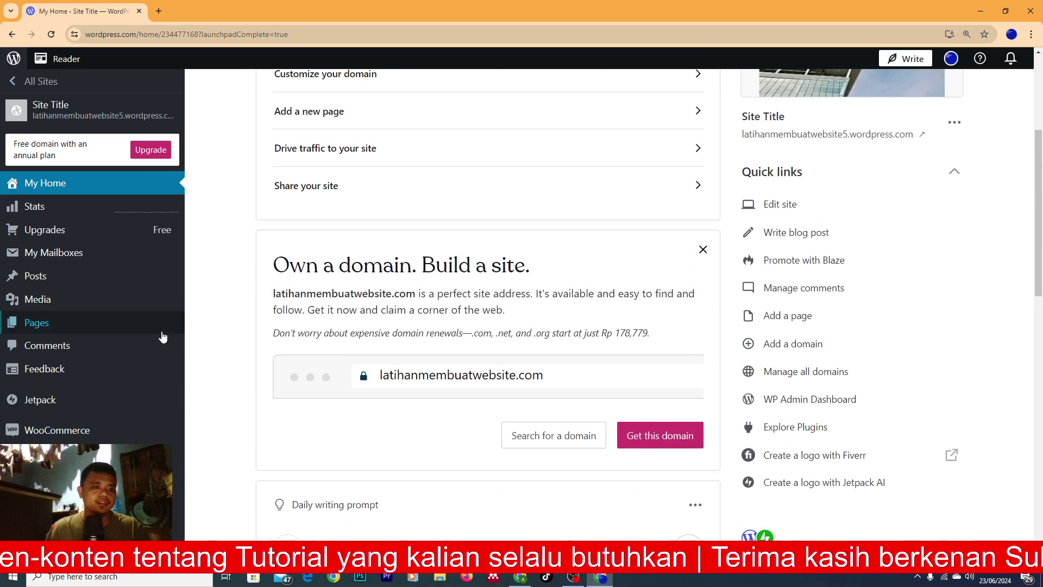
scroll(32, 366, down, 3)
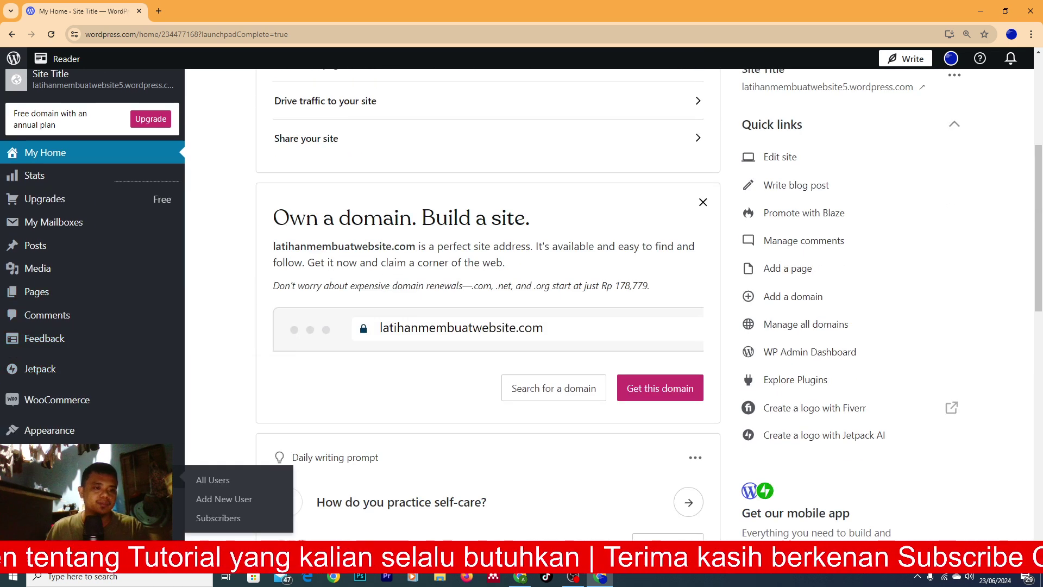
- Open the site's Marketing and Integrations page and look over its marketing tools
ctrl+scroll(107, 329, up, 5)
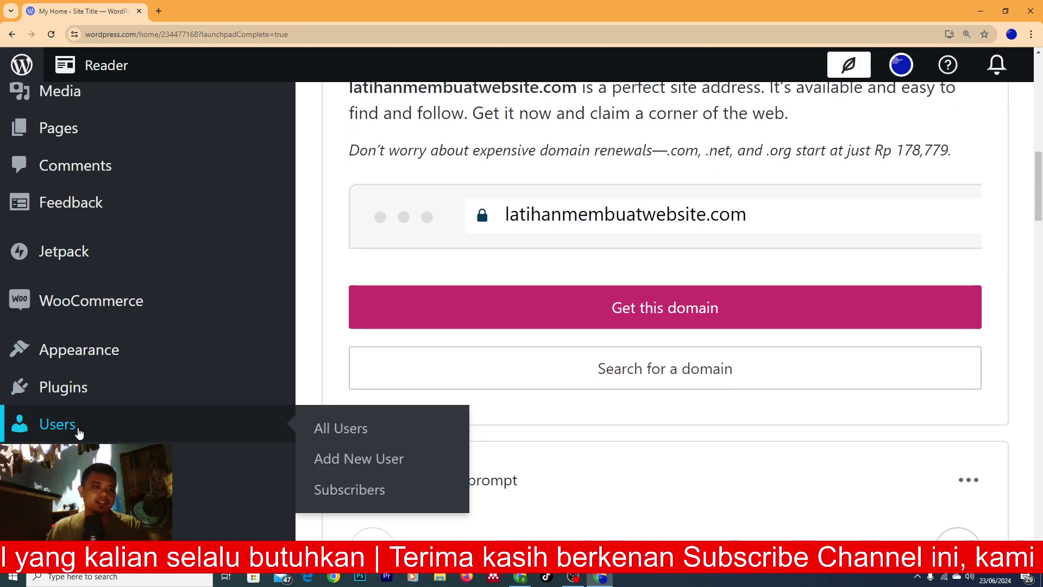
mouse_move(82, 461)
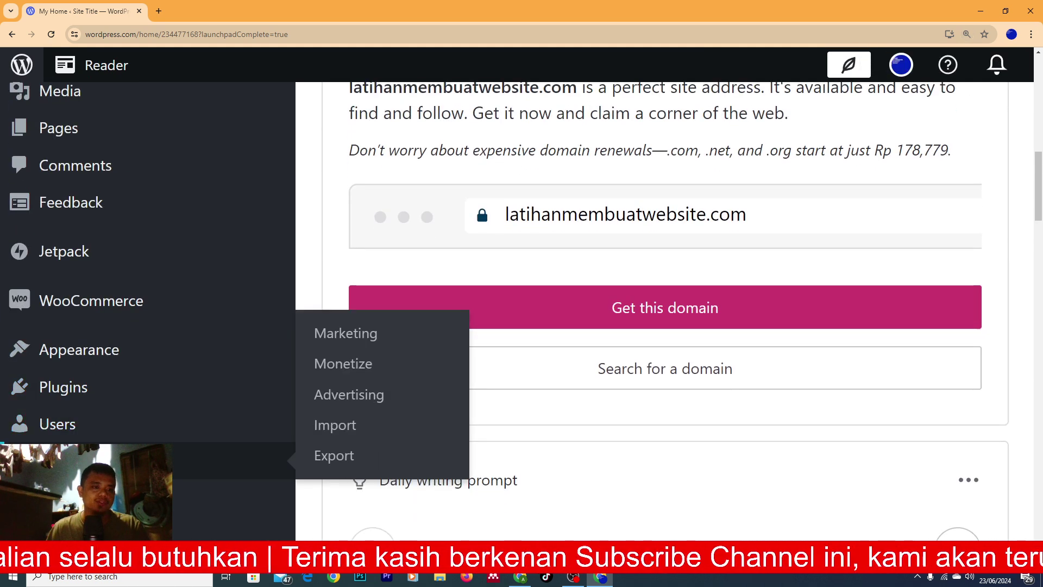
click(346, 333)
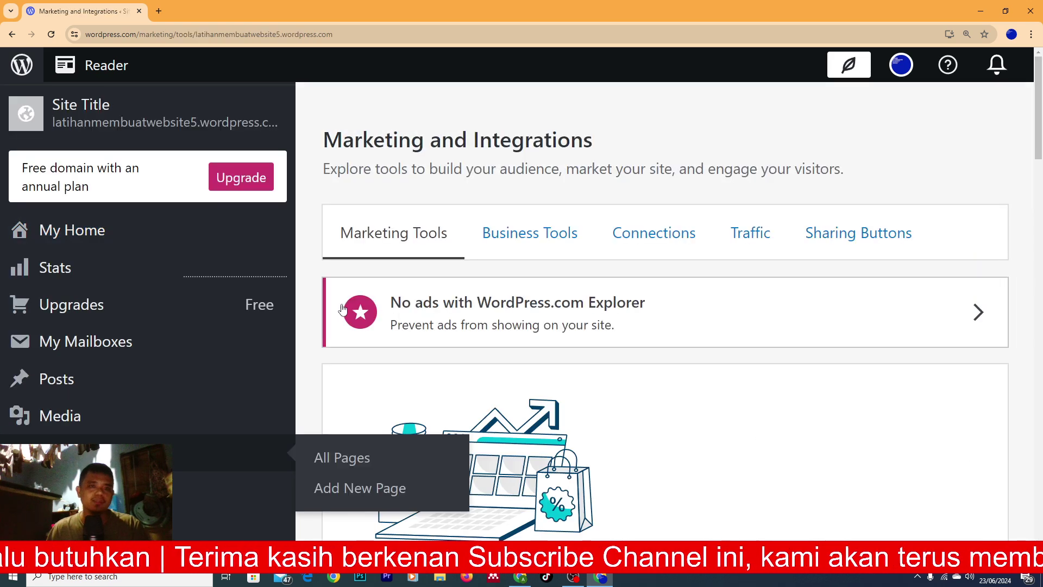
key(ctrl+minus)
key(ctrl+minus)
scroll(687, 282, down, 4)
scroll(662, 277, down, 1)
key(ctrl+0)
scroll(661, 277, up, 5)
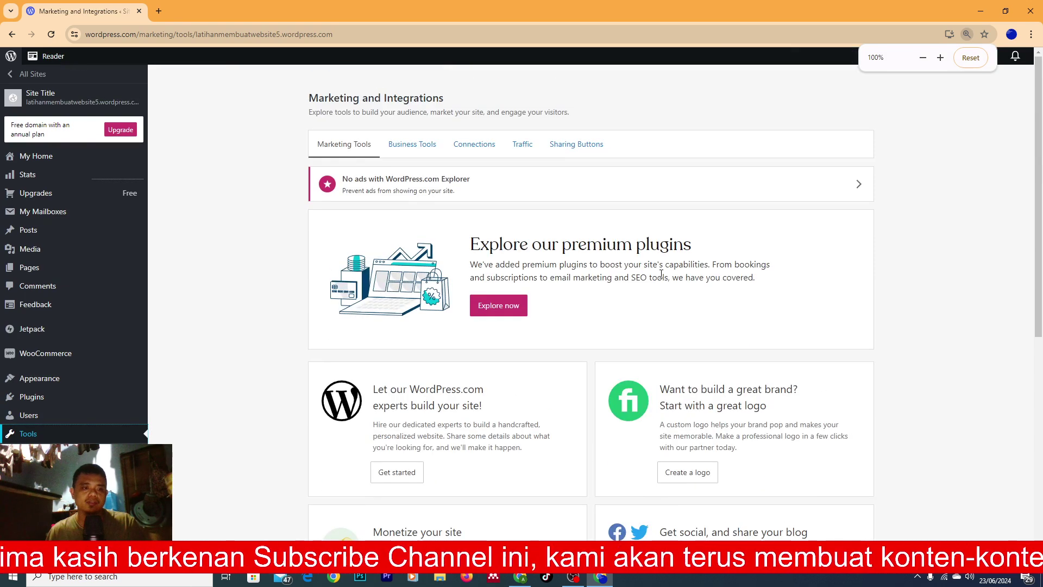
click(283, 473)
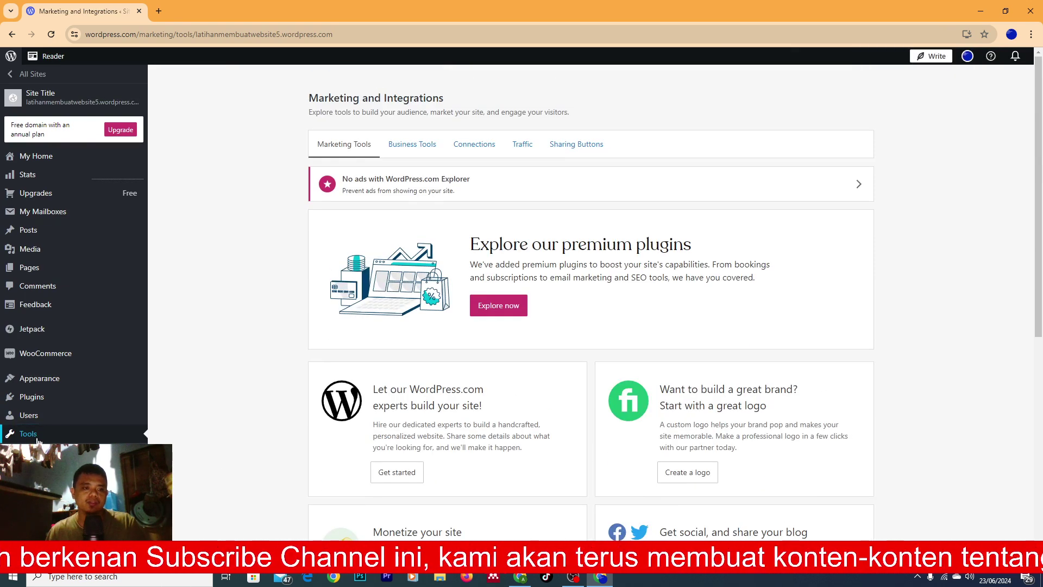
scroll(37, 441, down, 5)
key(ctrl+plus)
key(ctrl+plus)
key(ctrl+plus)
key(ctrl+plus)
key(ctrl+plus)
key(ctrl+plus)
key(ctrl+plus)
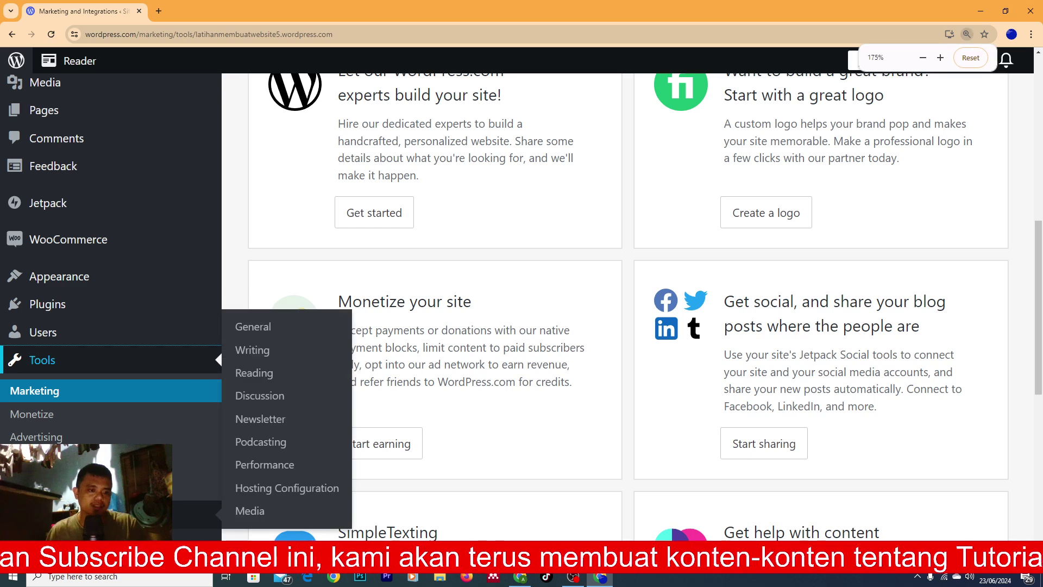
key(ctrl+minus)
key(ctrl+minus)
key(ctrl+minus)
key(ctrl+minus)
key(ctrl+minus)
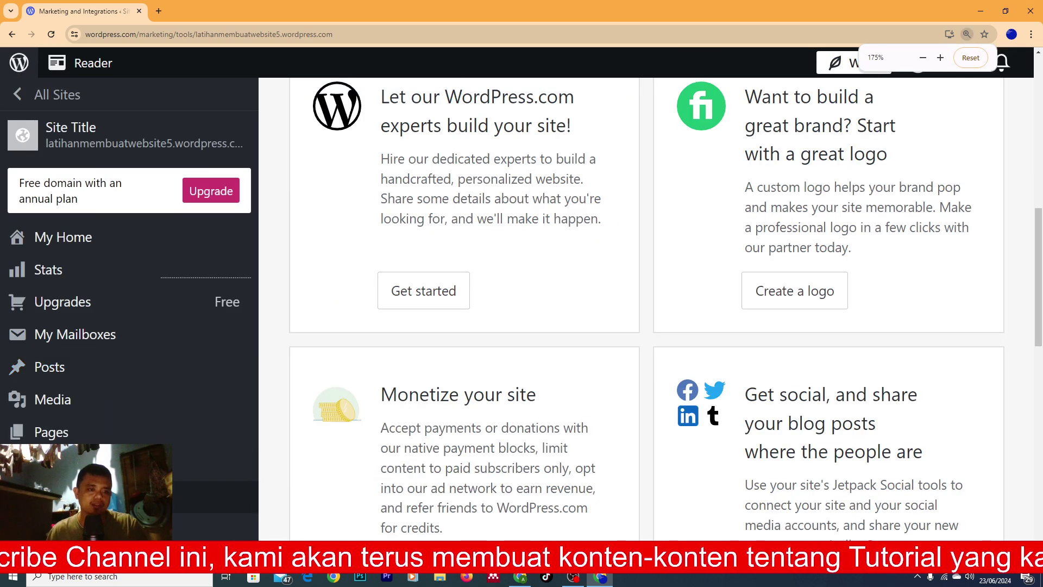
scroll(72, 408, down, 5)
scroll(73, 407, down, 3)
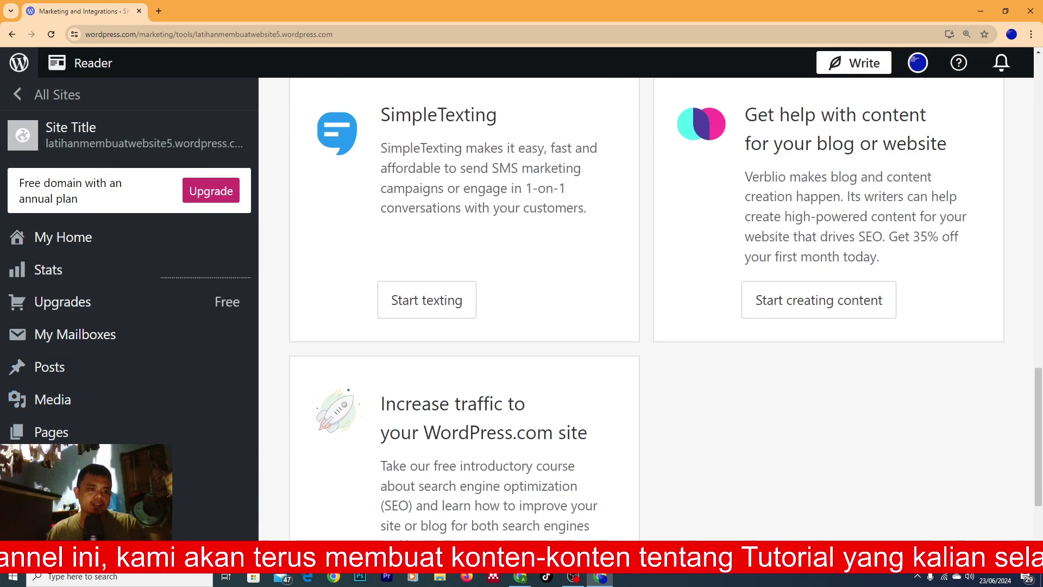
key(ctrl+plus)
key(ctrl+minus)
key(ctrl+minus)
key(ctrl+minus)
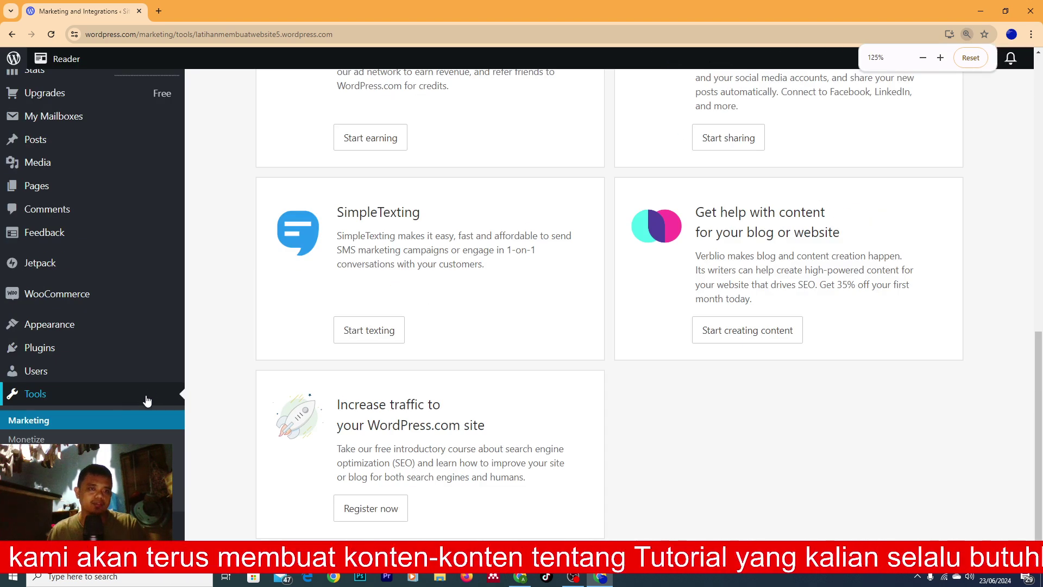
- Open the site's General Settings page
mouse_move(27, 330)
scroll(27, 330, up, 3)
scroll(28, 332, down, 3)
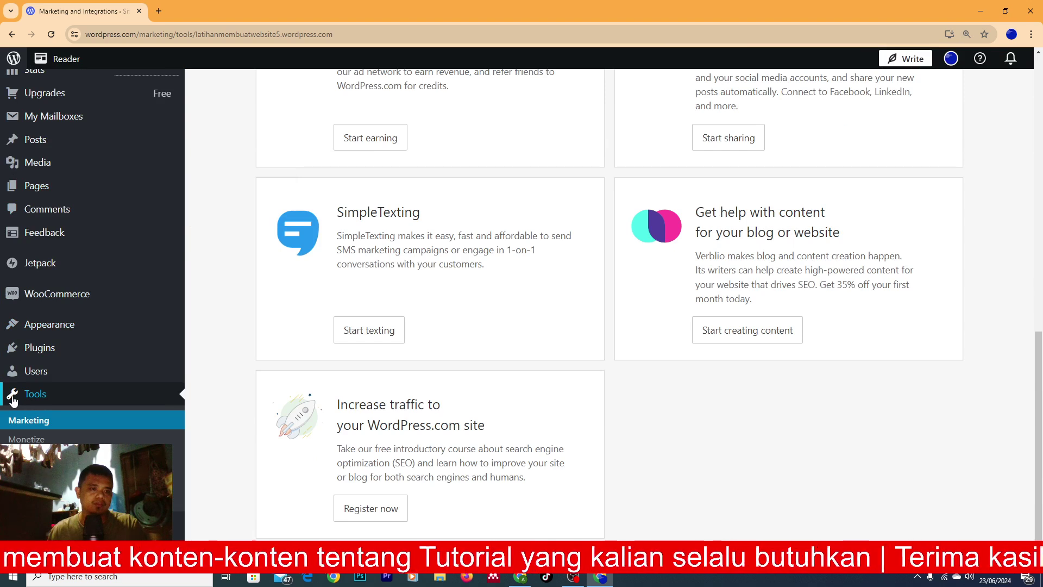
click(13, 397)
scroll(32, 396, down, 3)
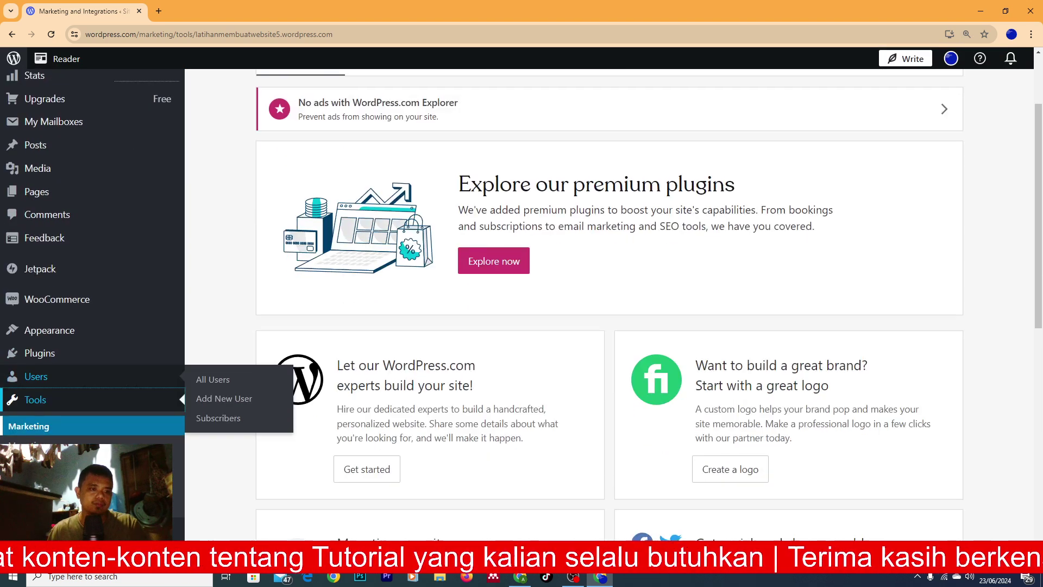
click(198, 393)
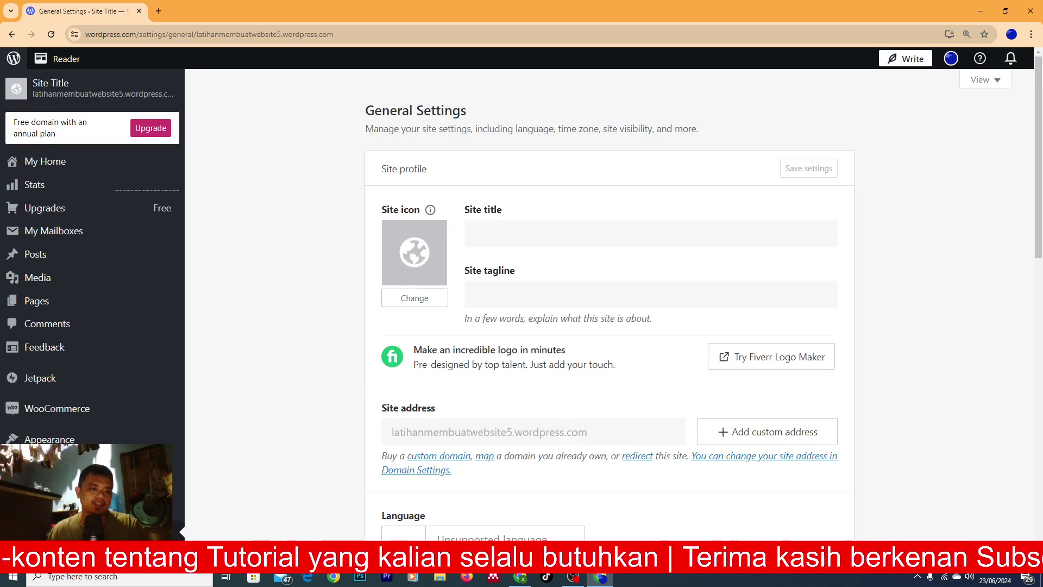
- Replace the placeholder site title with "Belajar Membuat Website"
click(516, 229)
triple_click(535, 232)
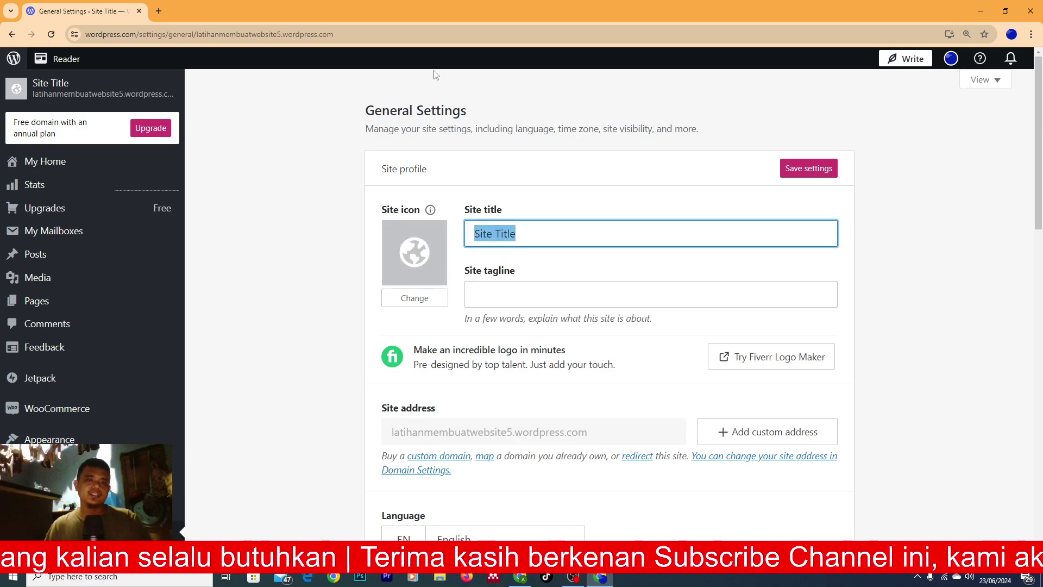
scroll(190, 298, down, 3)
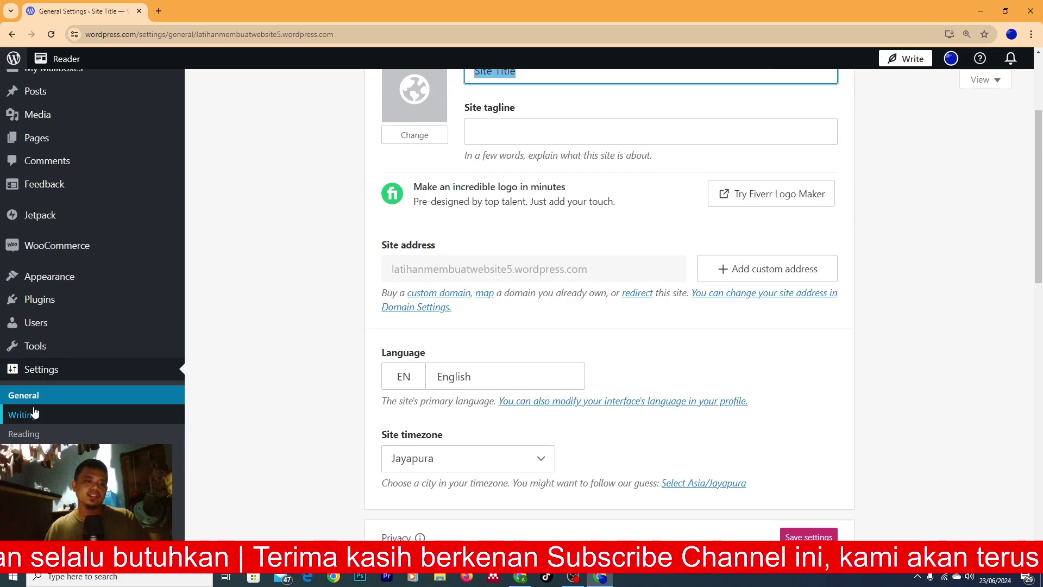
scroll(381, 299, up, 3)
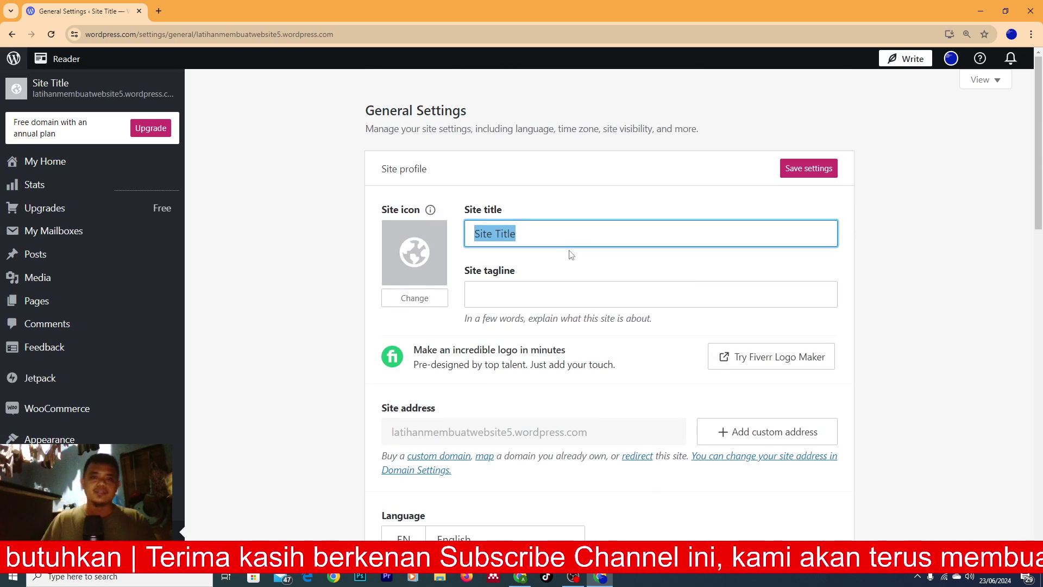
text(Belajar)
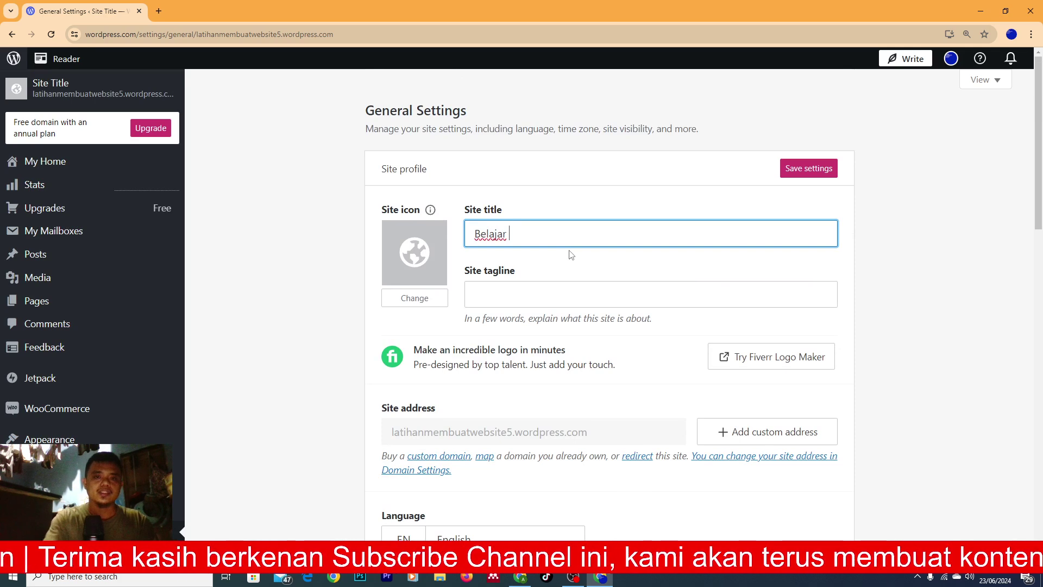
text( Membuat Website)
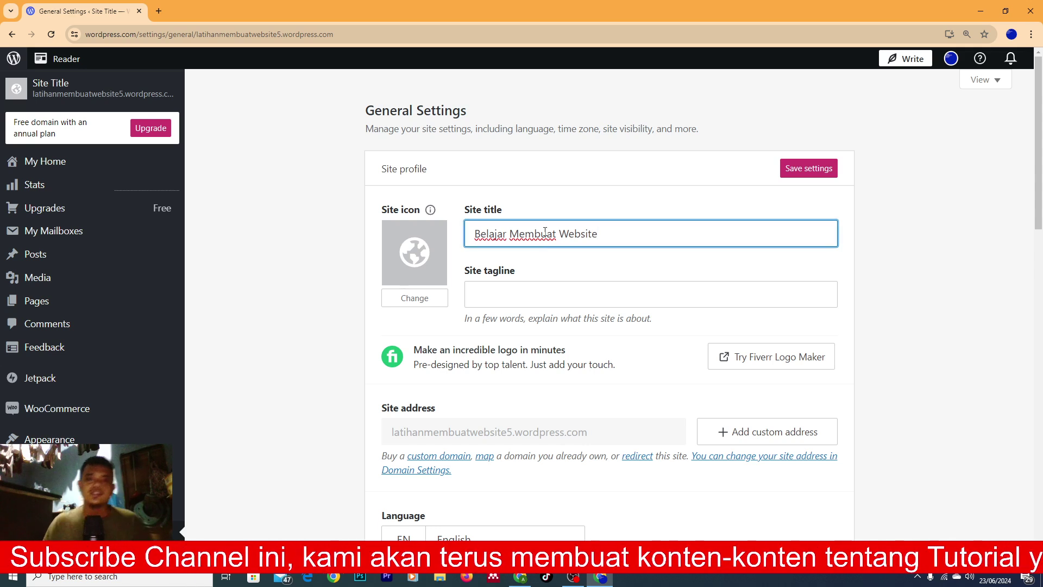
- Enter "Belajar Sepanjang Hayat" as the site tagline
click(529, 297)
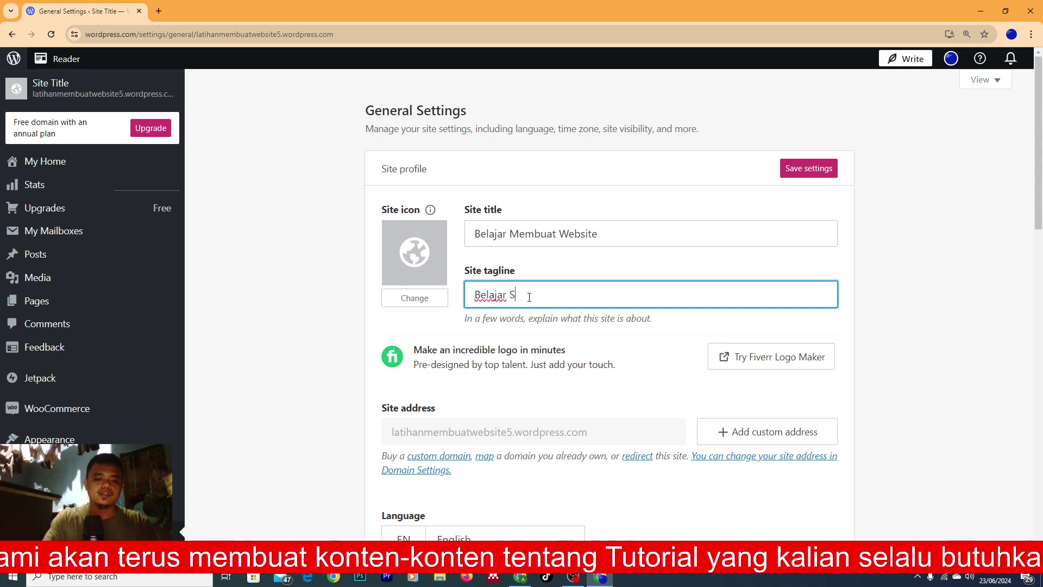
text(Belajar Sepanjang Hayat)
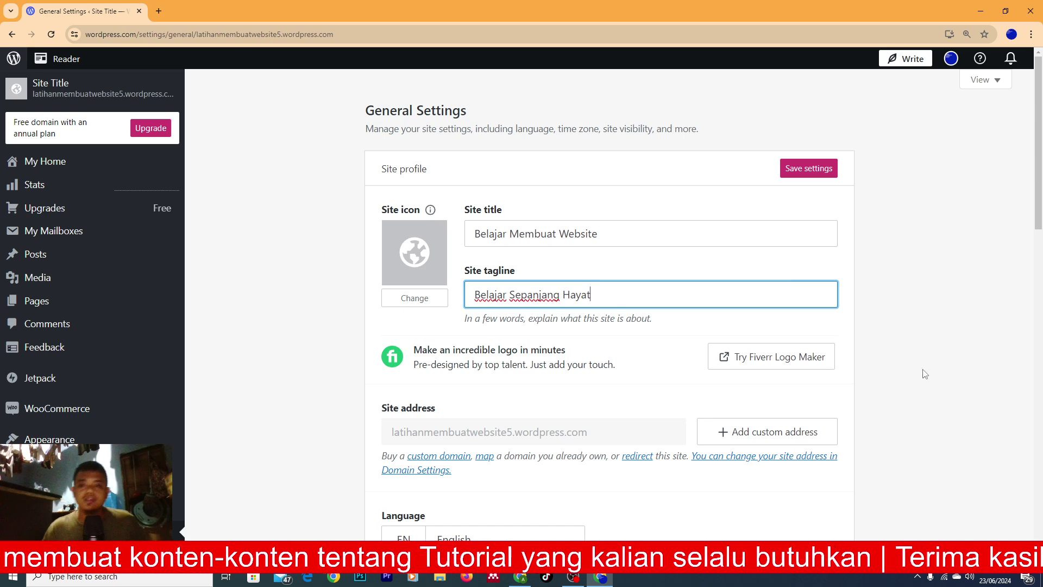
click(920, 369)
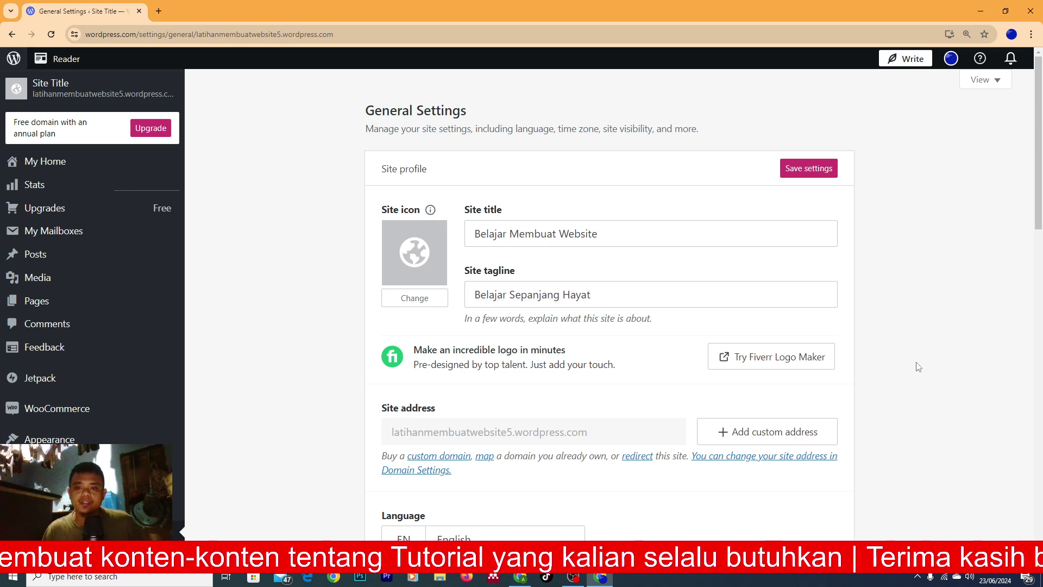
- Review the remaining general settings: language, timezone, privacy, admin interface style, footer credit and site tools
scroll(760, 347, down, 3)
scroll(760, 347, down, 2)
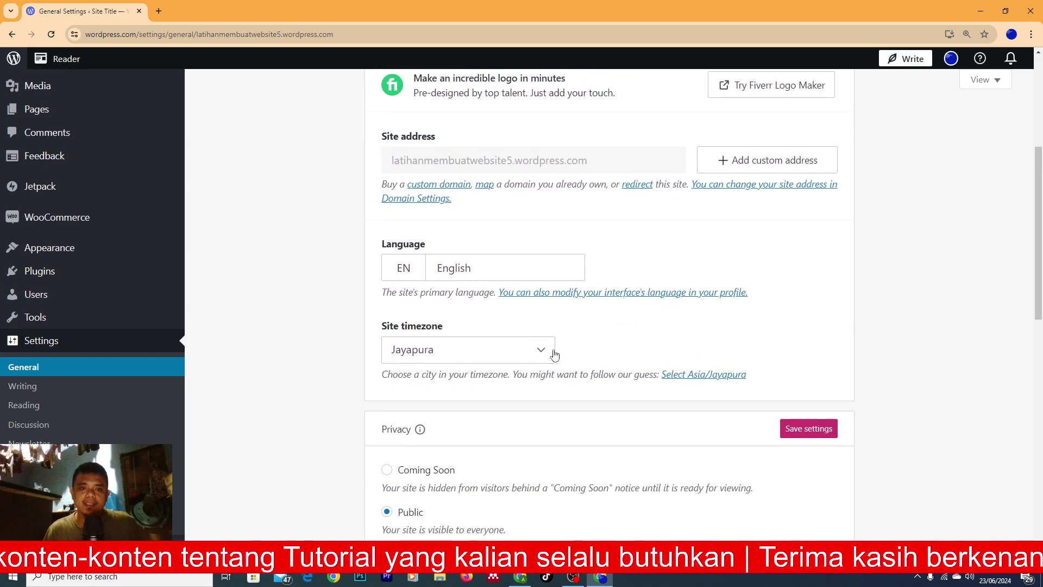
scroll(555, 369, down, 2)
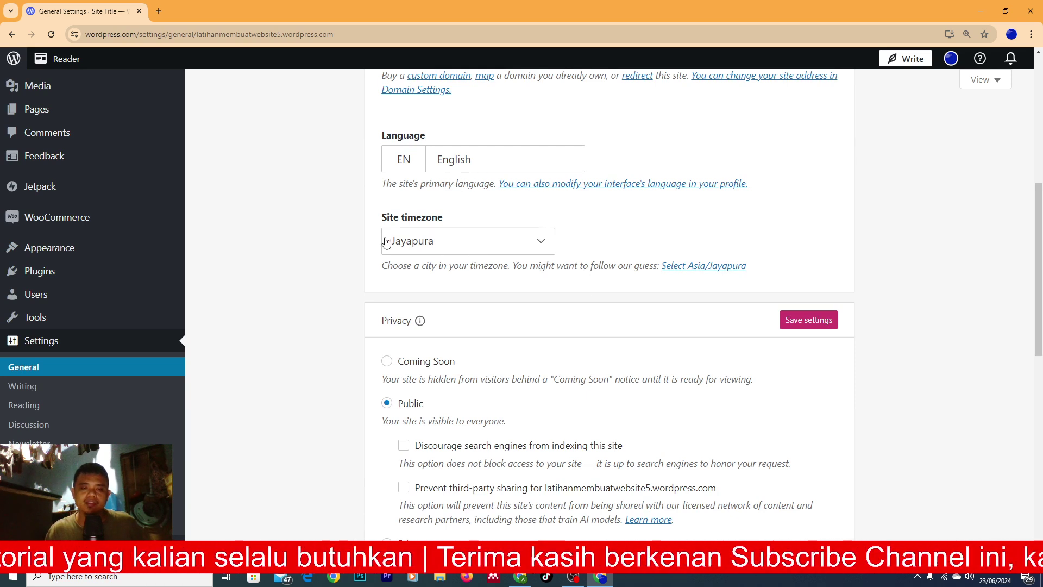
scroll(489, 390, down, 1)
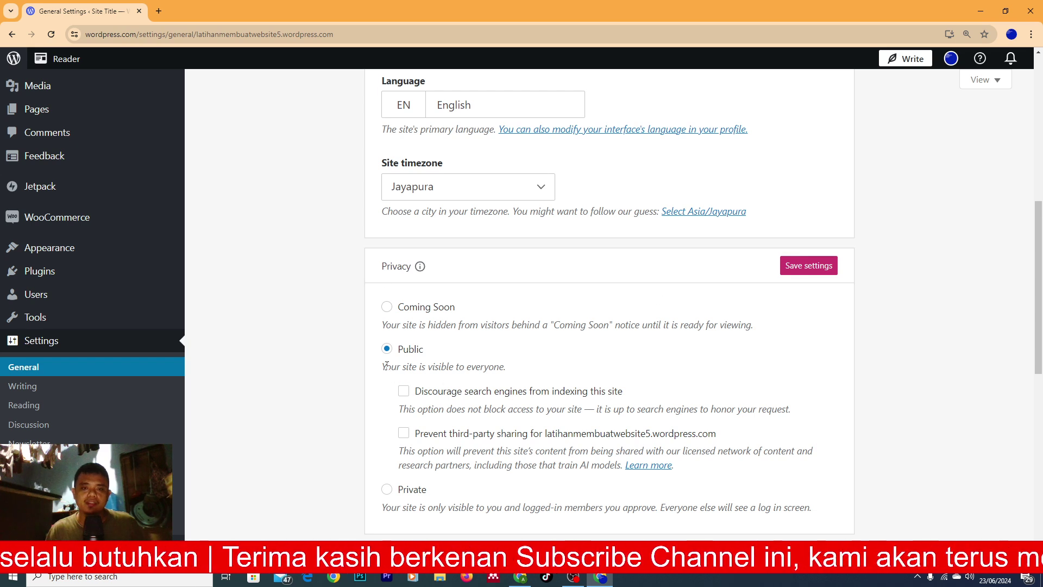
scroll(582, 376, down, 3)
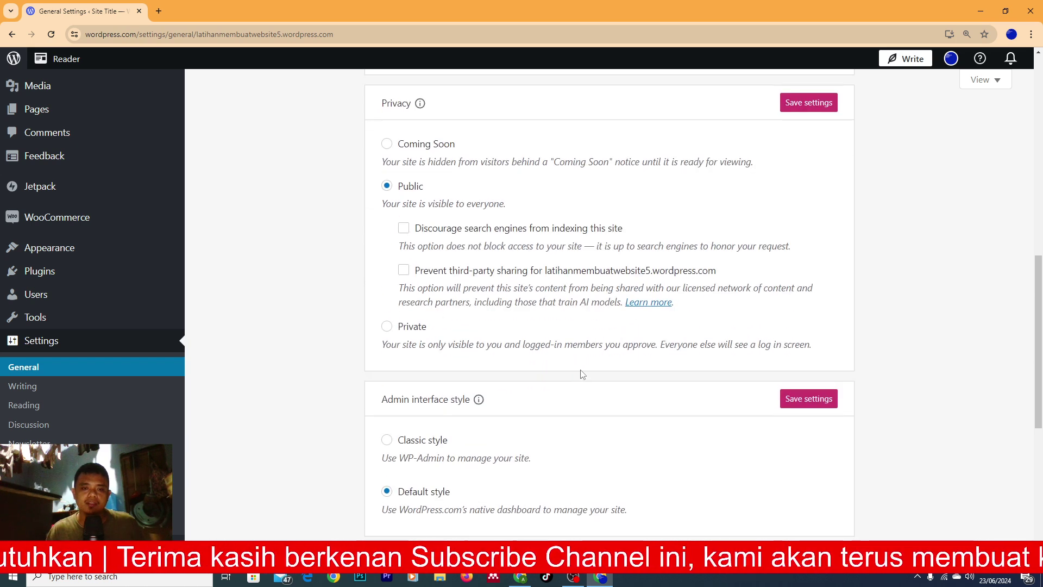
scroll(582, 372, down, 4)
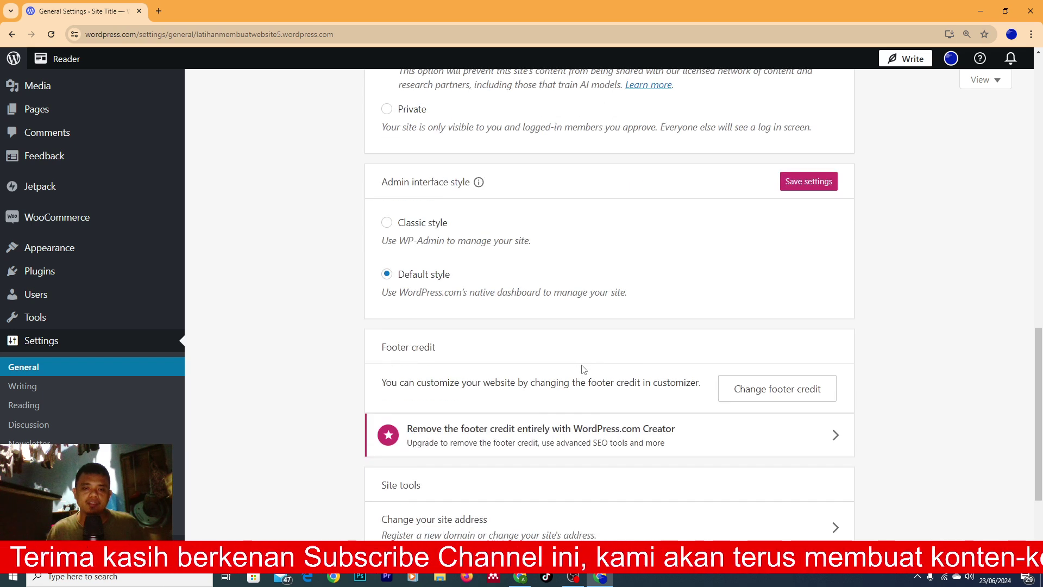
scroll(584, 369, down, 2)
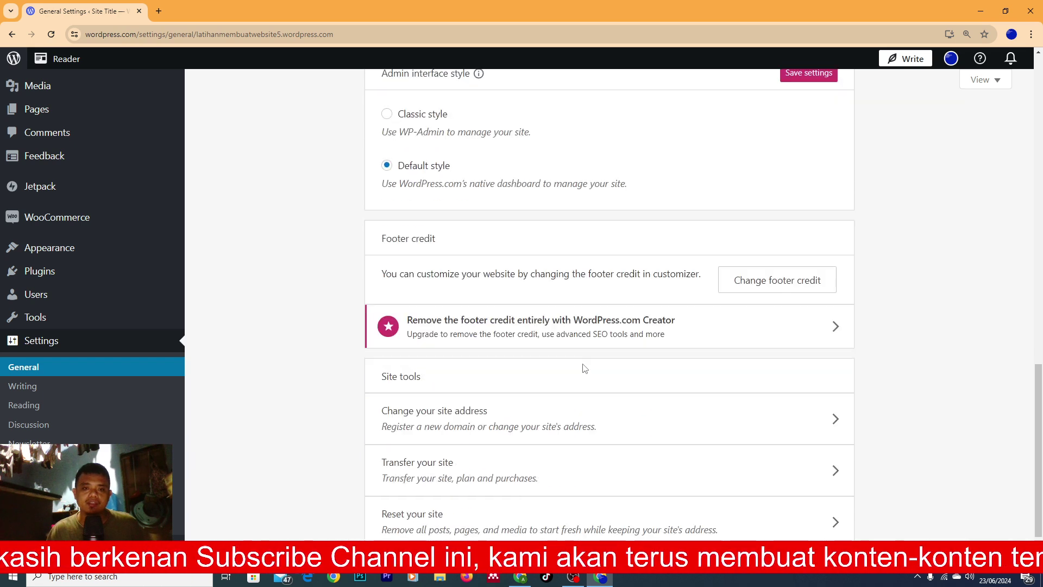
- Save the site profile settings with the new site title and tagline
scroll(584, 368, down, 1)
scroll(915, 384, up, 20)
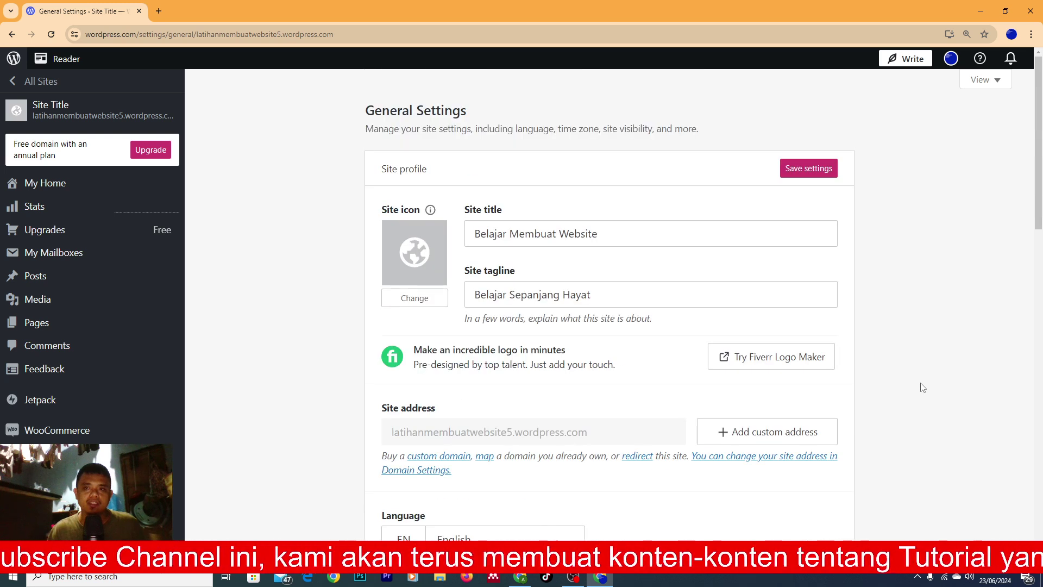
click(804, 173)
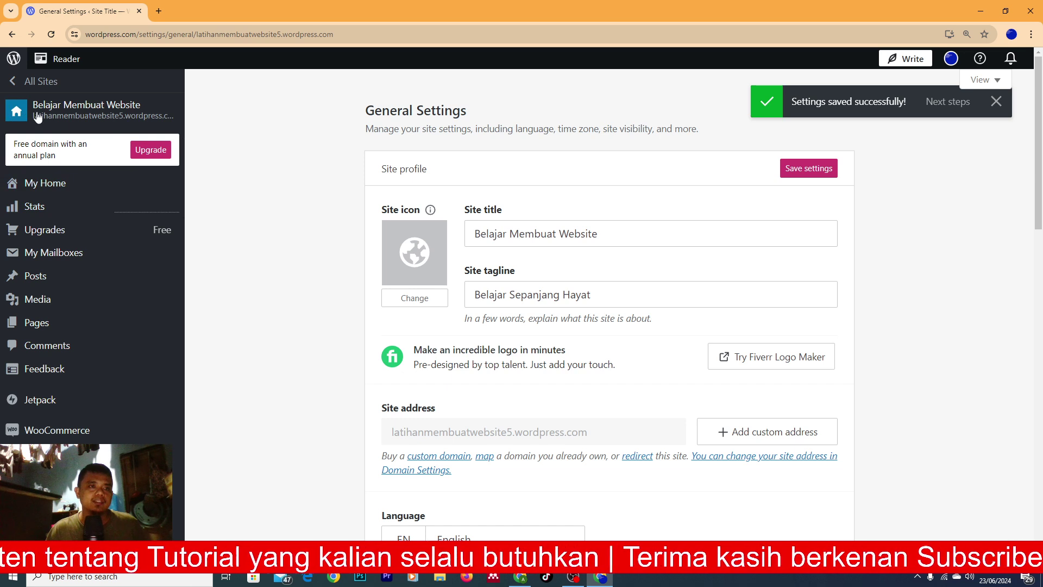
- Preview the site's home page from the dashboard and look through its sections
click(58, 101)
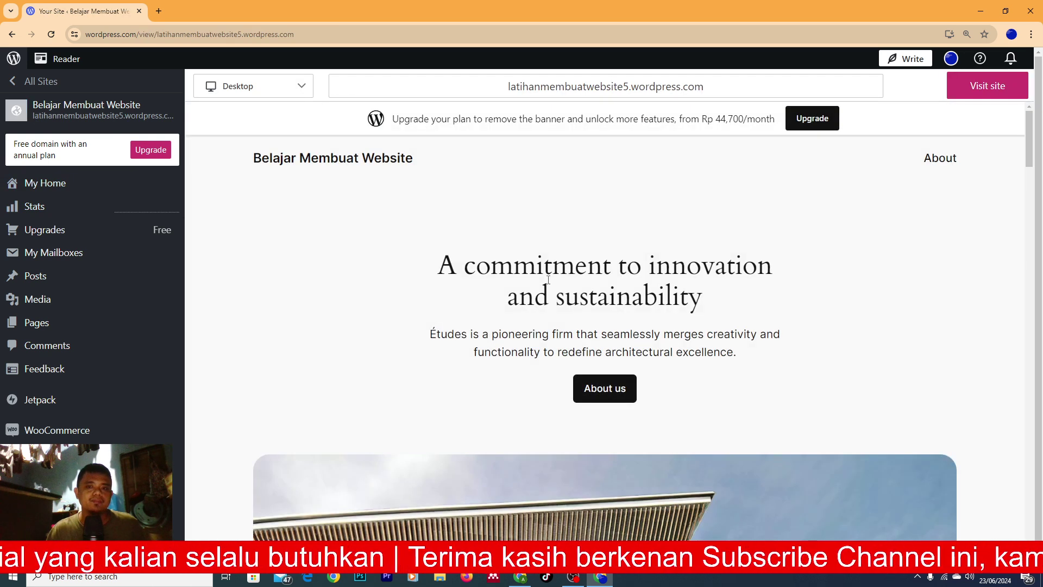
scroll(550, 239, down, 8)
scroll(548, 276, down, 15)
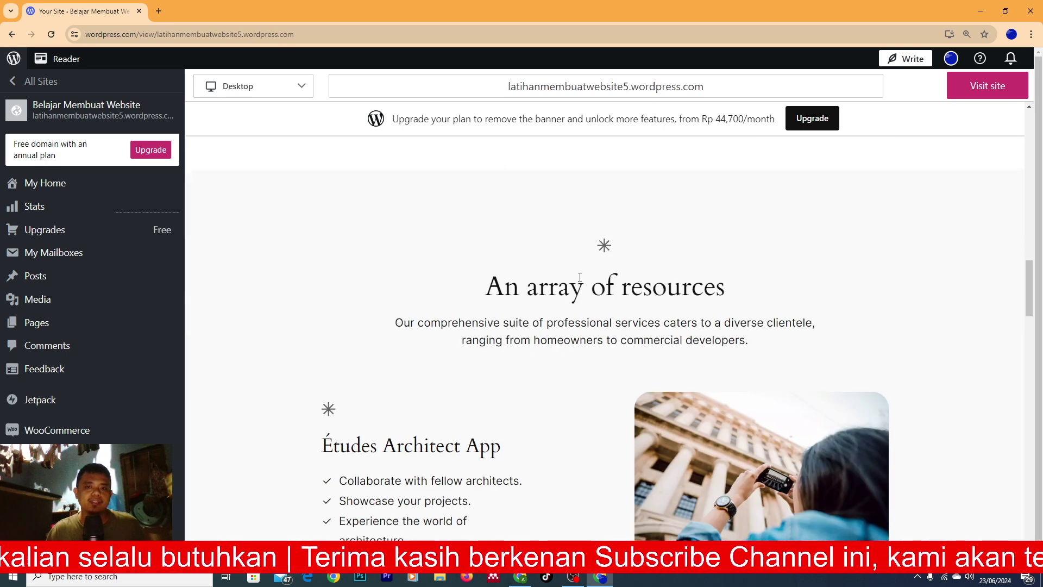
scroll(579, 279, up, 20)
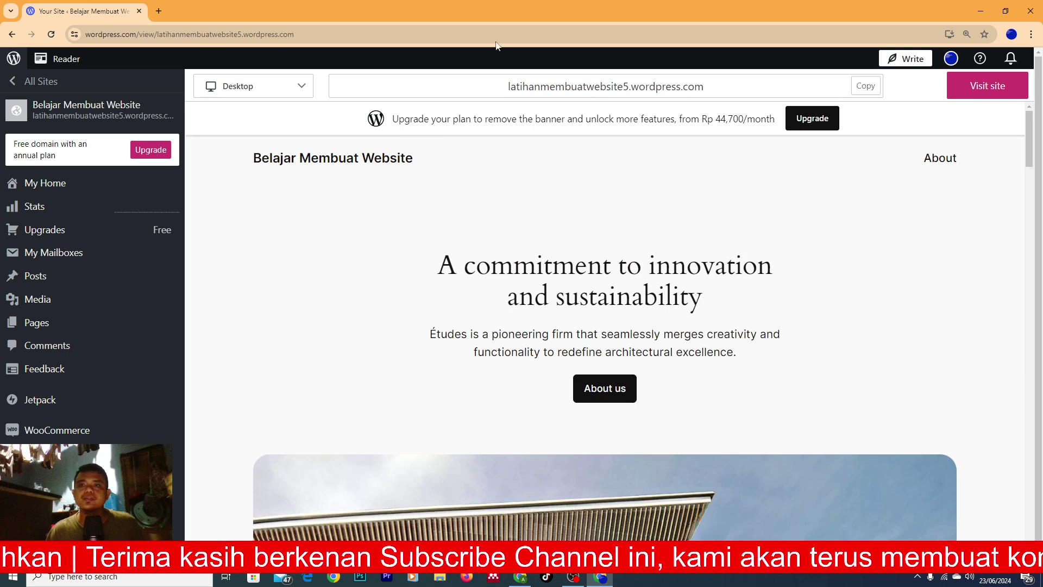
- Copy the site address latihanmembuatwebsite5.wordpress.com and open it in a new browser tab
drag(305, 34, 155, 45)
key(ctrl+c)
key(ctrl+t)
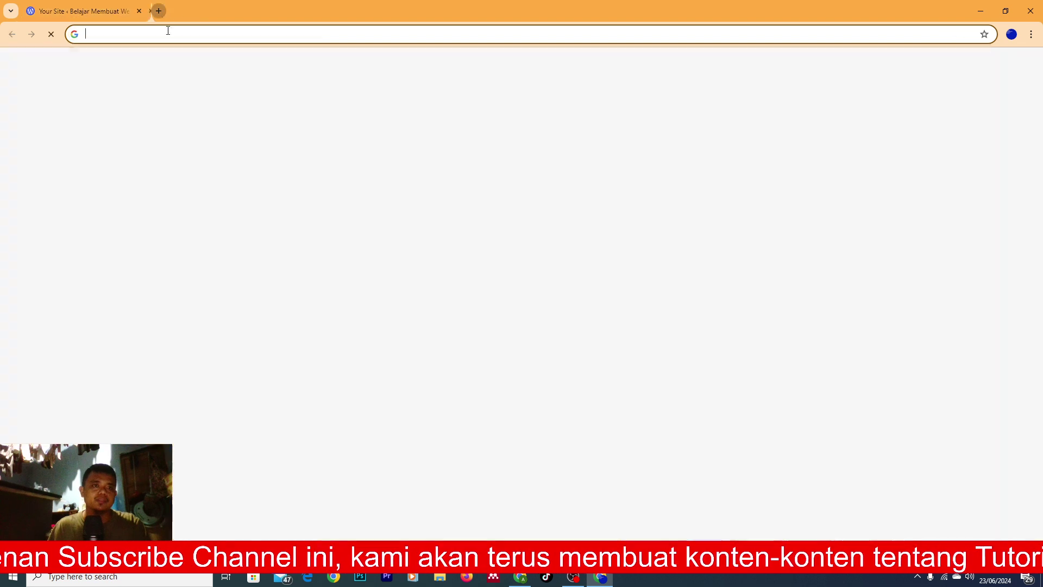
key(ctrl+v)
key(Return)
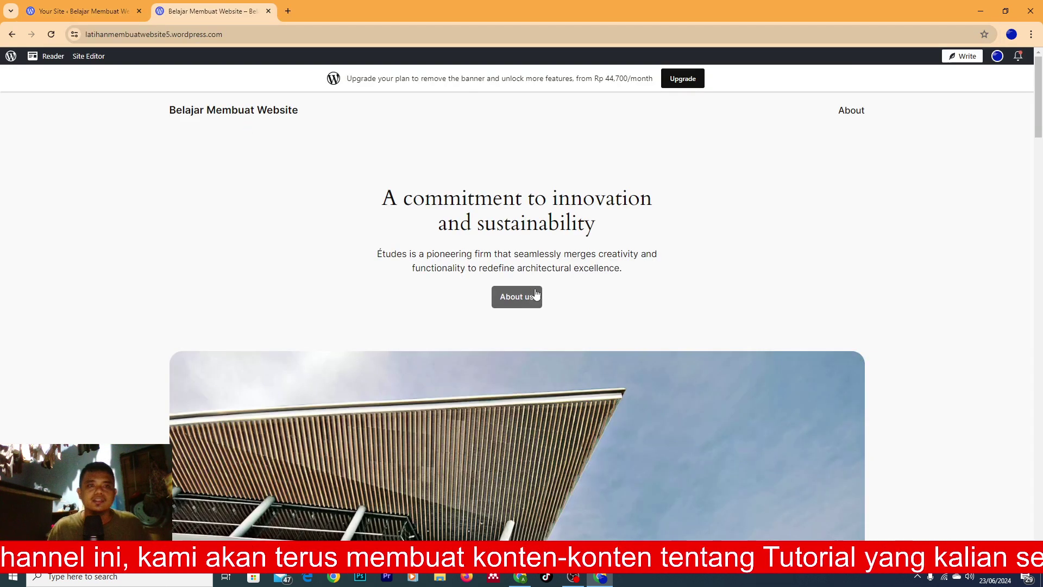
- Look through the live home page from the services section to the post list, and close its tab
scroll(674, 303, down, 20)
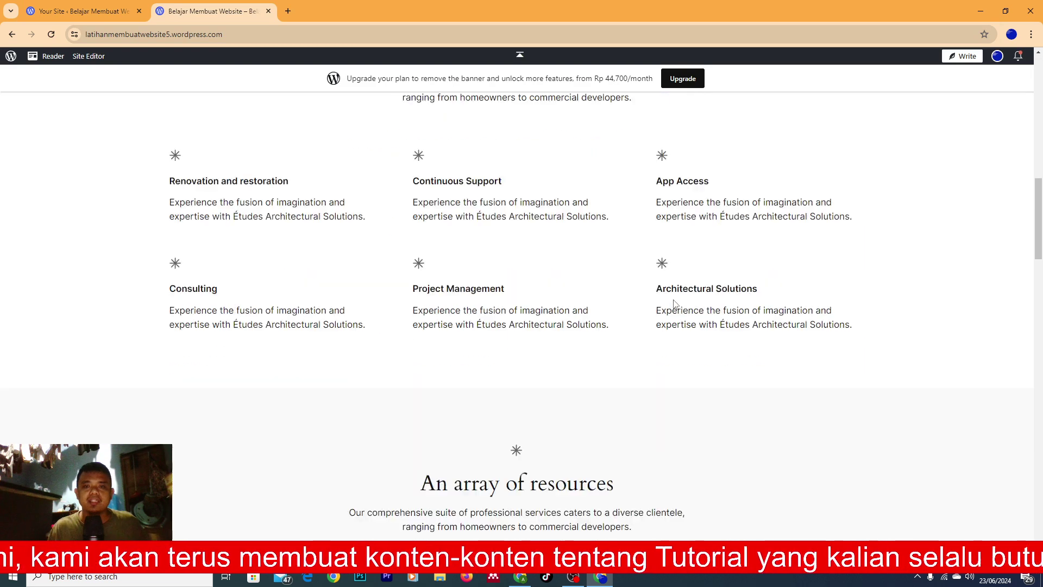
scroll(654, 310, down, 15)
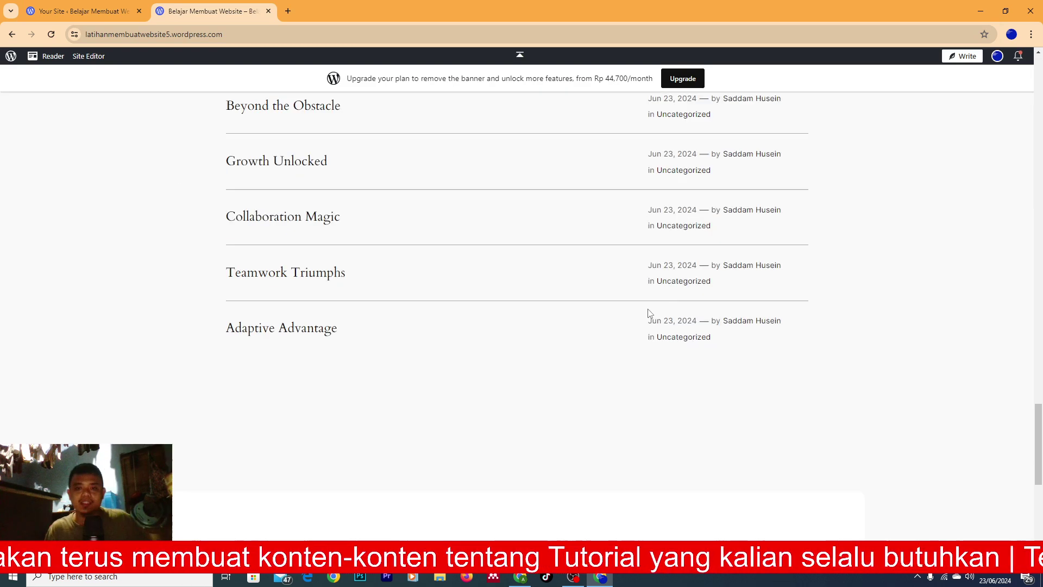
scroll(664, 310, up, 20)
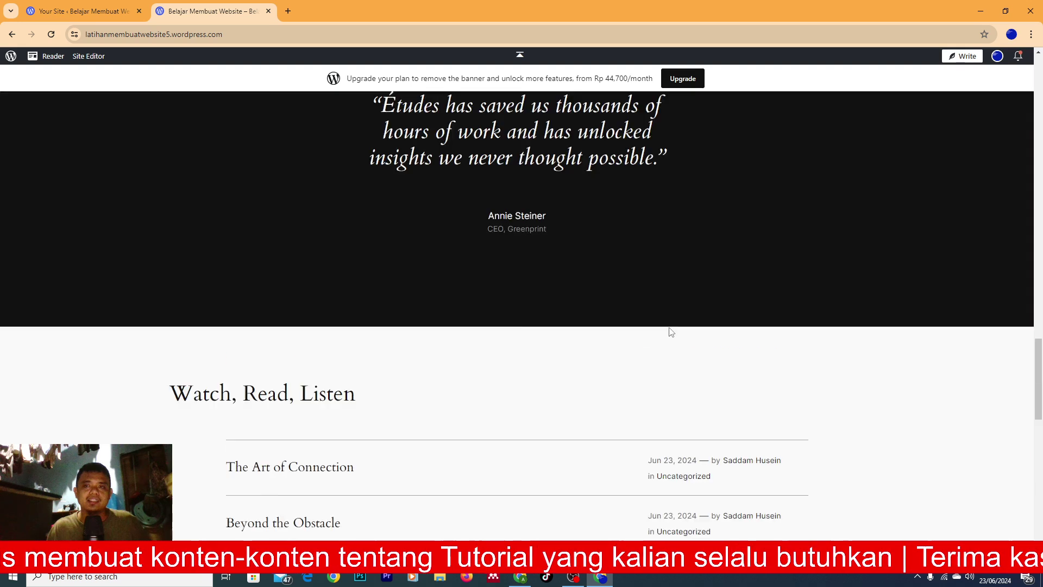
click(268, 10)
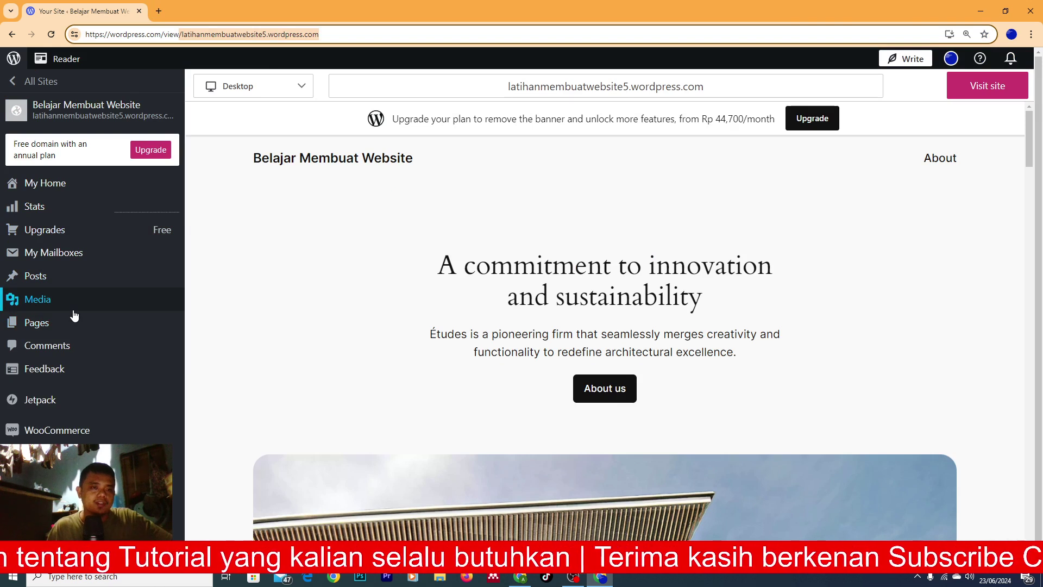
- Open the Themes page from the site's Appearance options
scroll(75, 326, down, 1)
mouse_move(69, 433)
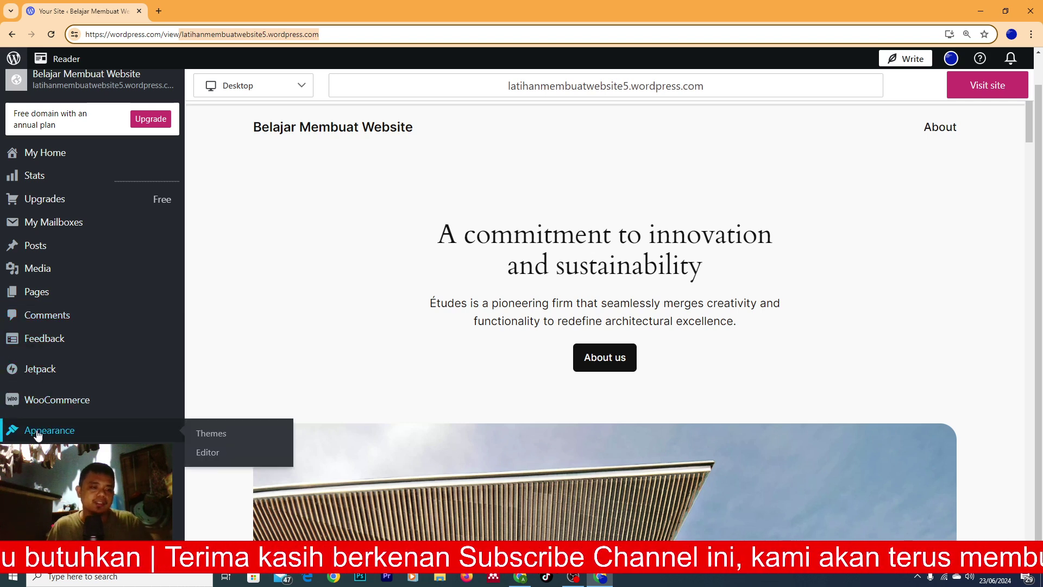
key(ctrl+plus)
key(ctrl+plus)
key(ctrl+plus)
key(ctrl+plus)
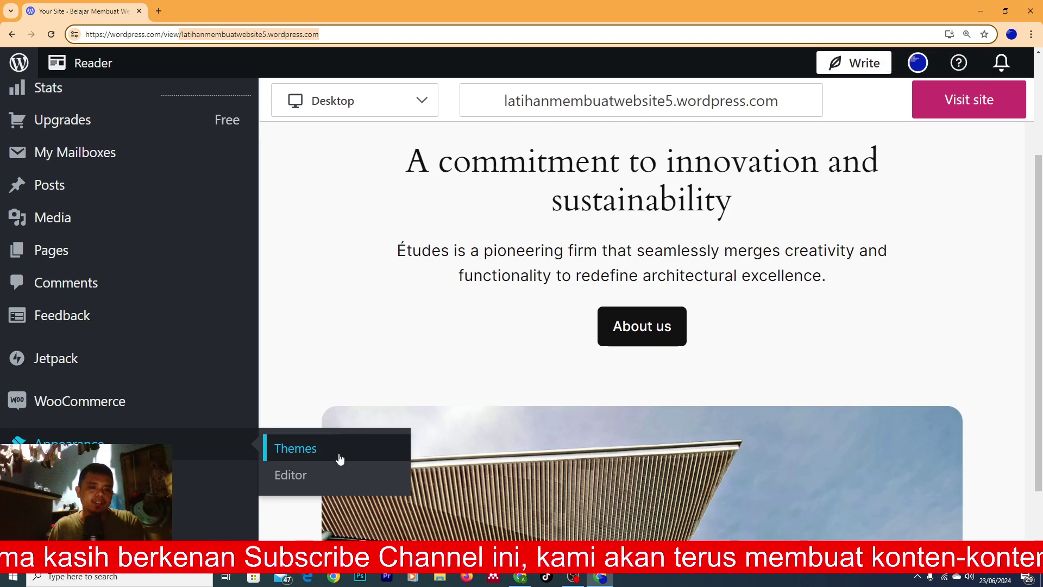
click(300, 454)
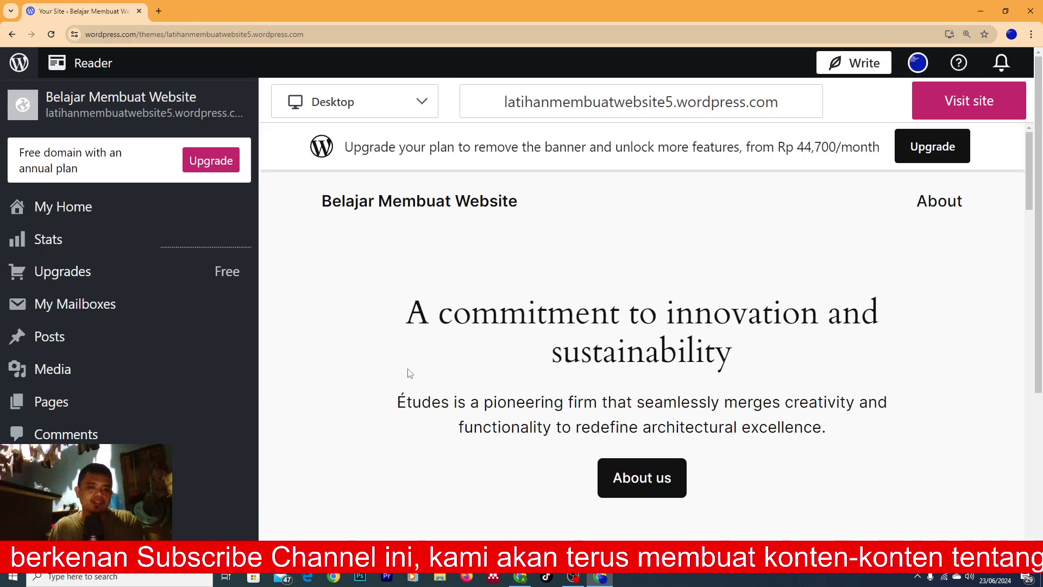
key(ctrl+minus)
key(ctrl+minus)
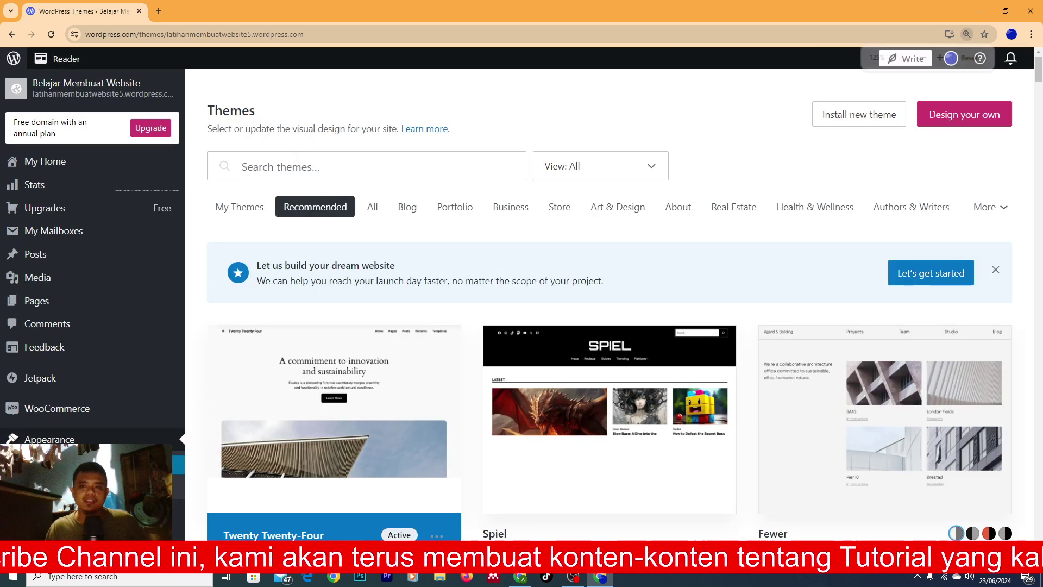
- Search the theme catalogue for "news"
click(306, 160)
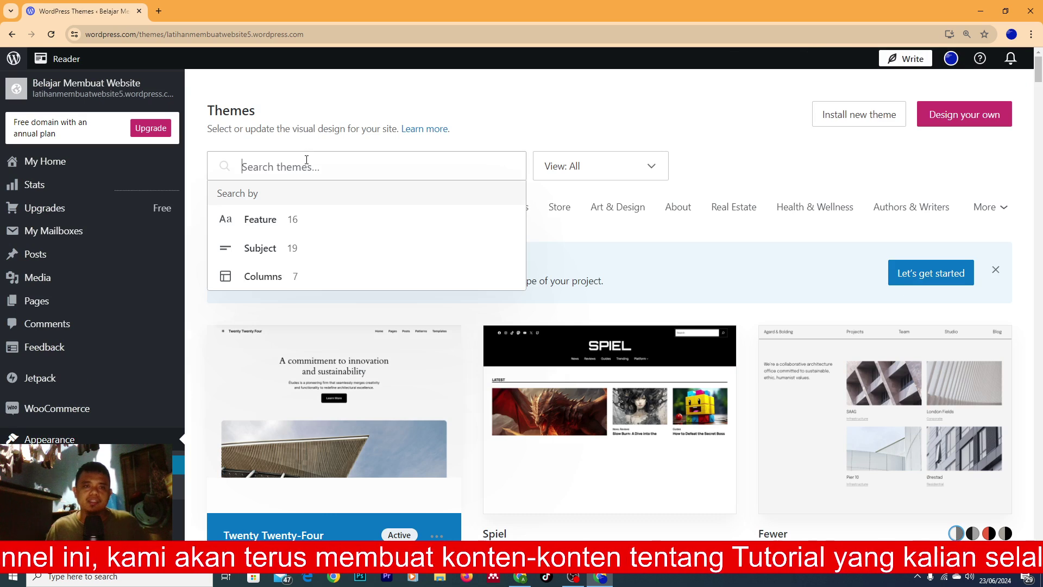
text(news)
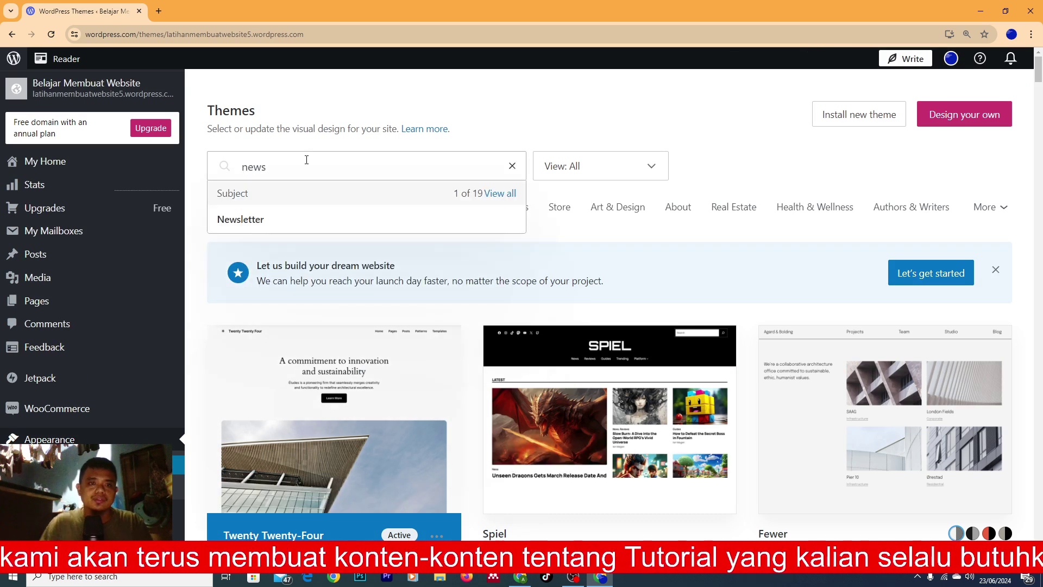
key(Return)
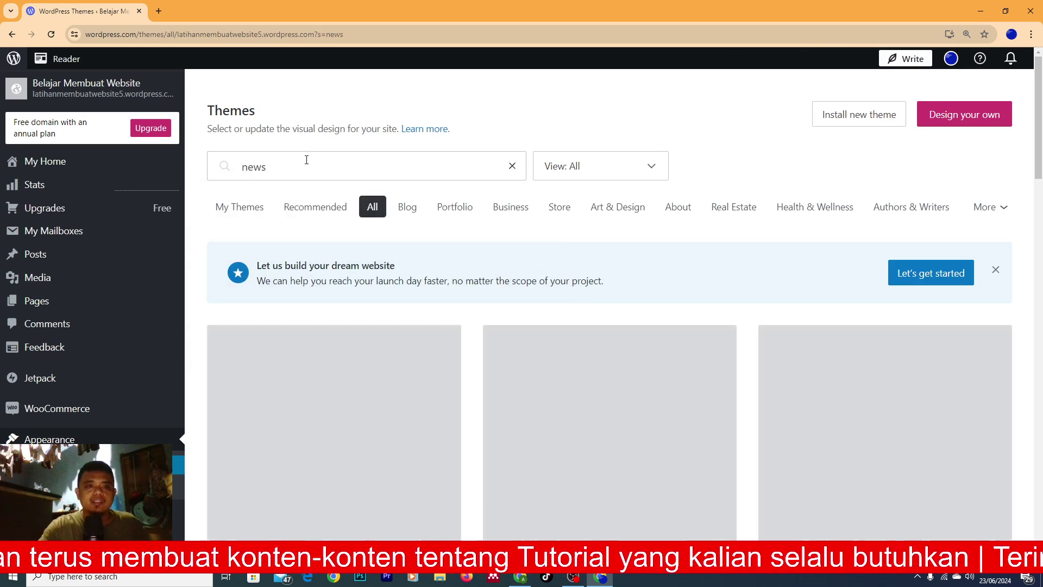
- Browse the themes found for "news", comparing their designs and which ones require an upgrade
scroll(597, 344, down, 2)
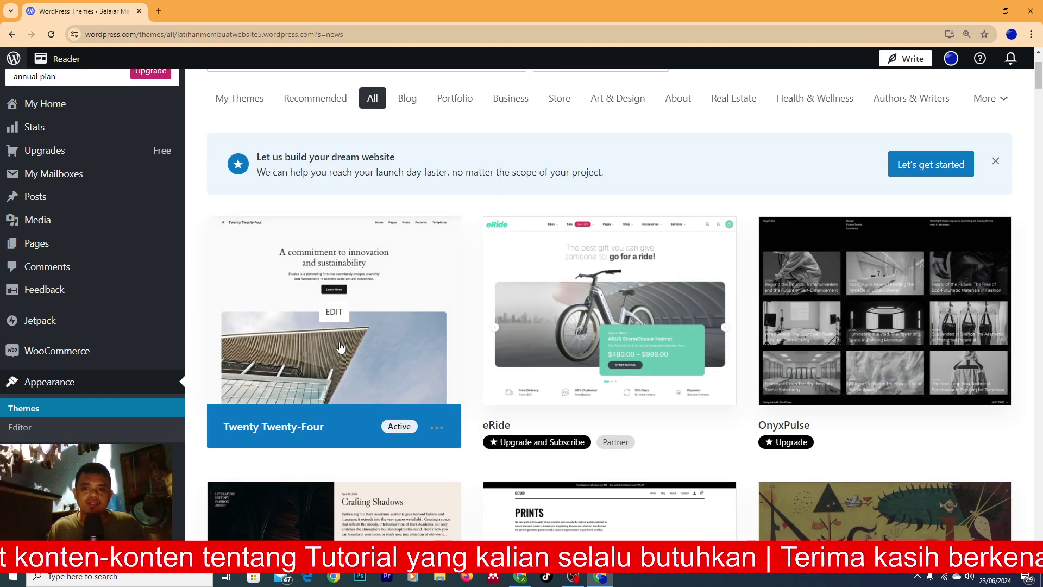
scroll(661, 331, down, 4)
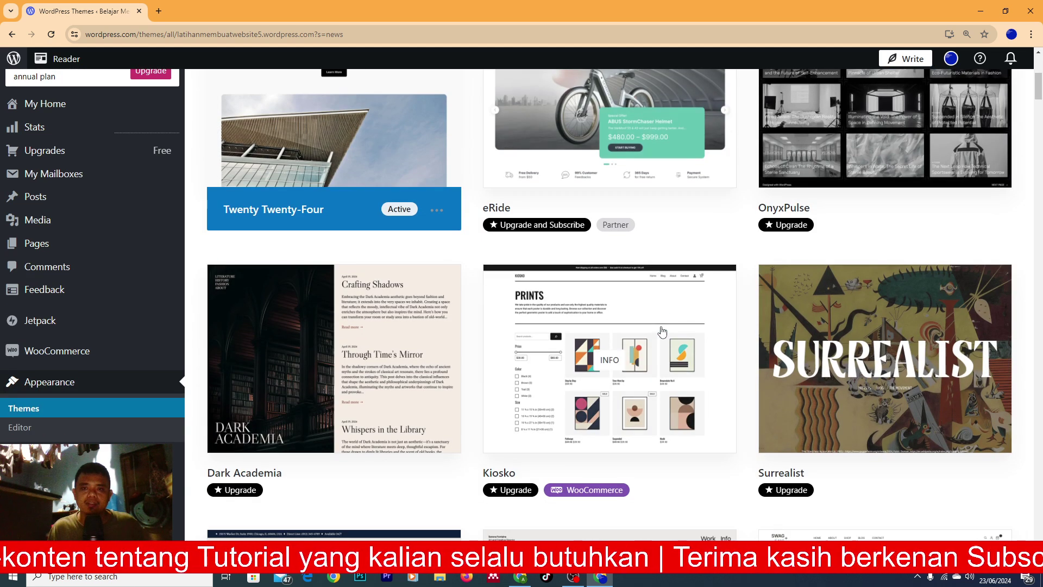
scroll(662, 330, down, 6)
scroll(432, 335, down, 2)
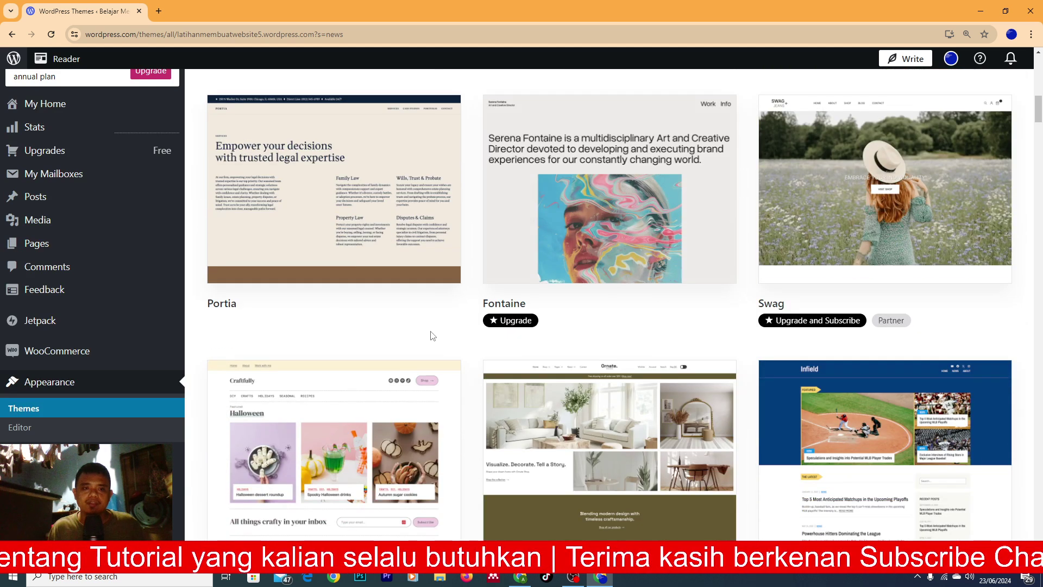
scroll(432, 335, down, 6)
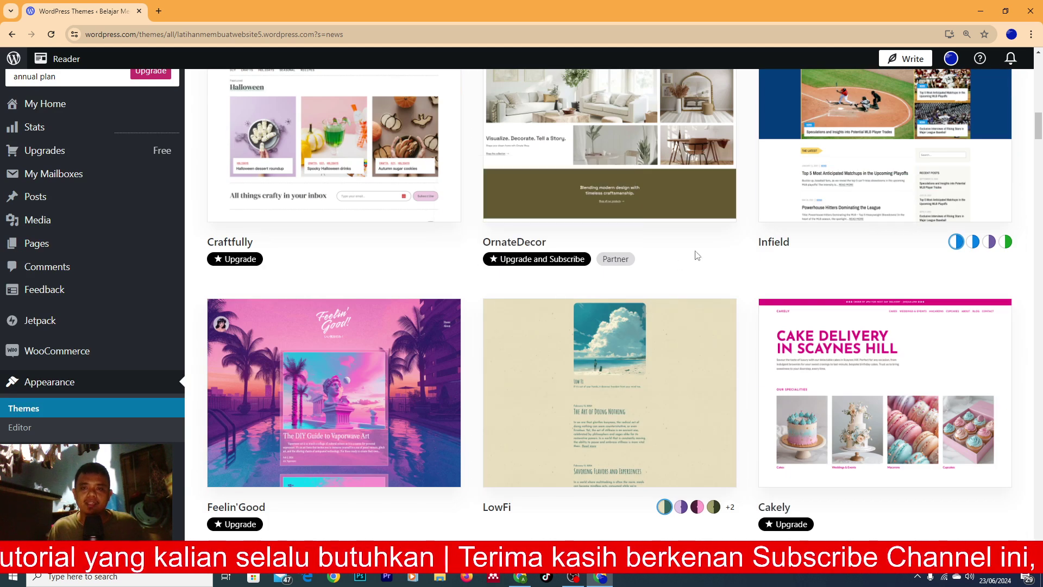
scroll(478, 289, up, 3)
scroll(617, 308, down, 10)
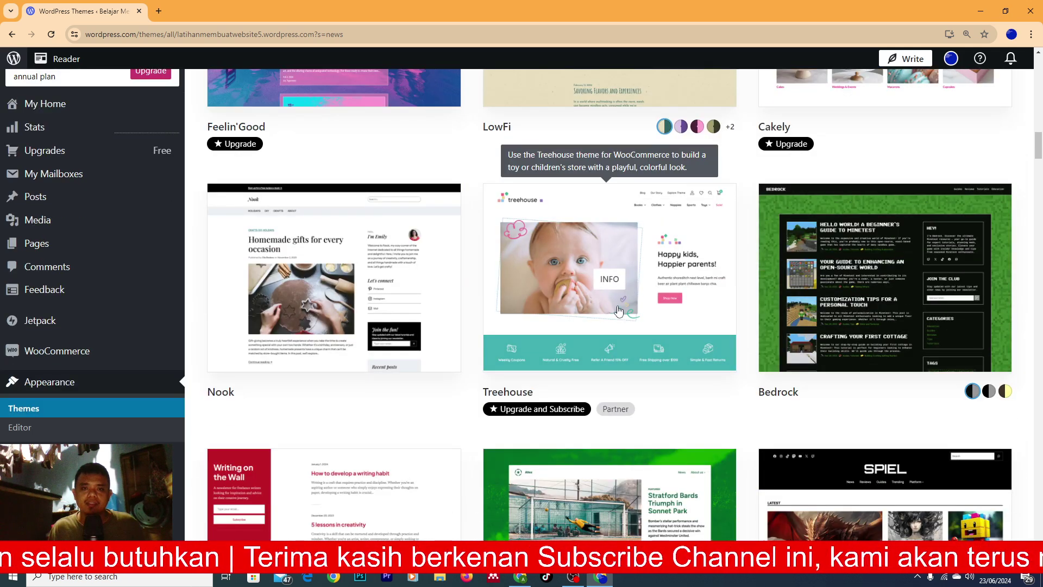
scroll(617, 309, down, 6)
scroll(618, 312, up, 20)
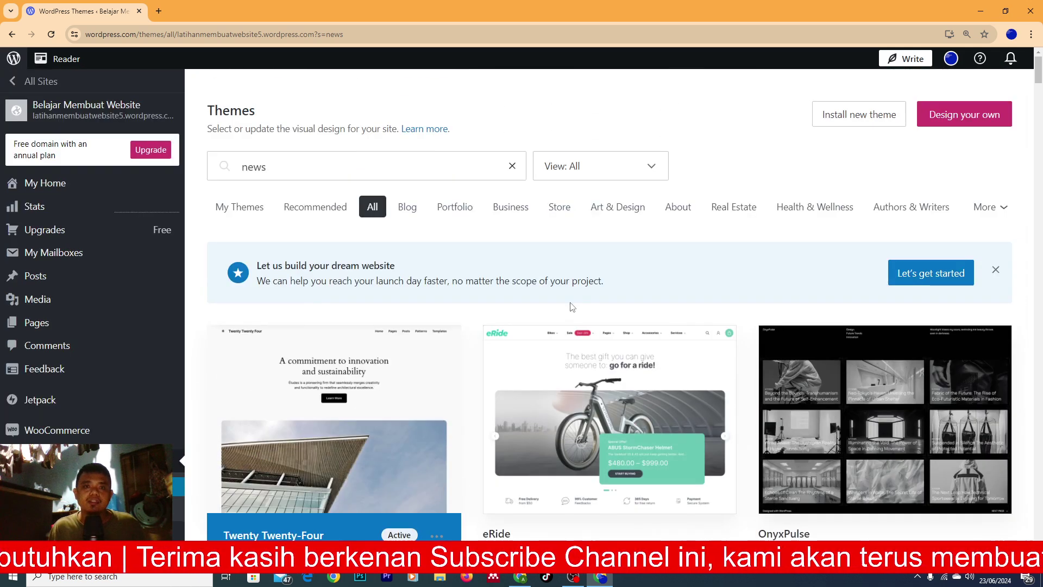
- Check the page for installing a theme from a .zip file, and go back to the list of all sites
click(875, 125)
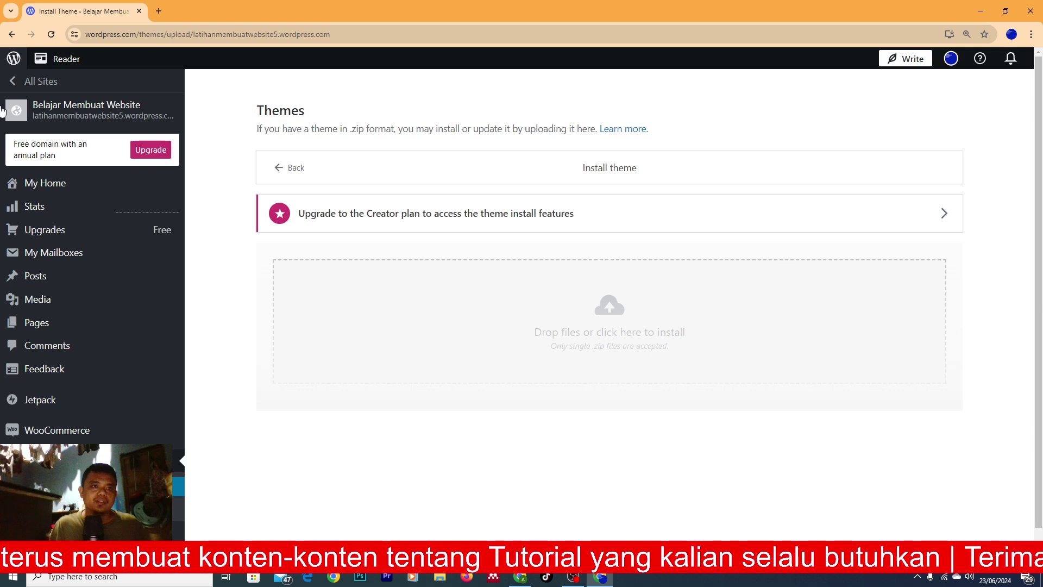
click(33, 81)
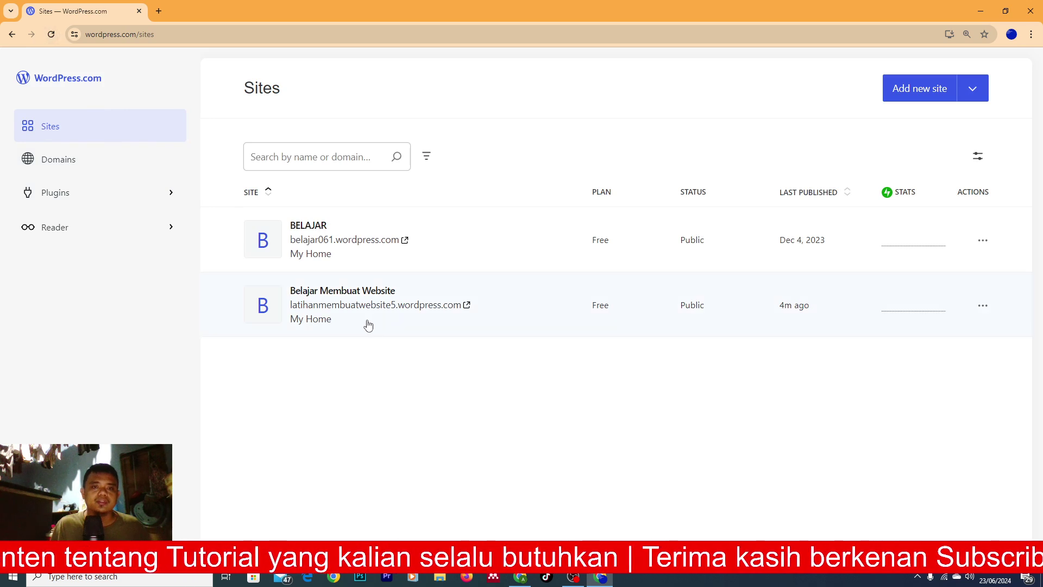
- View the live Belajar Membuat Website site from the sites list and return to its My Home dashboard
click(351, 311)
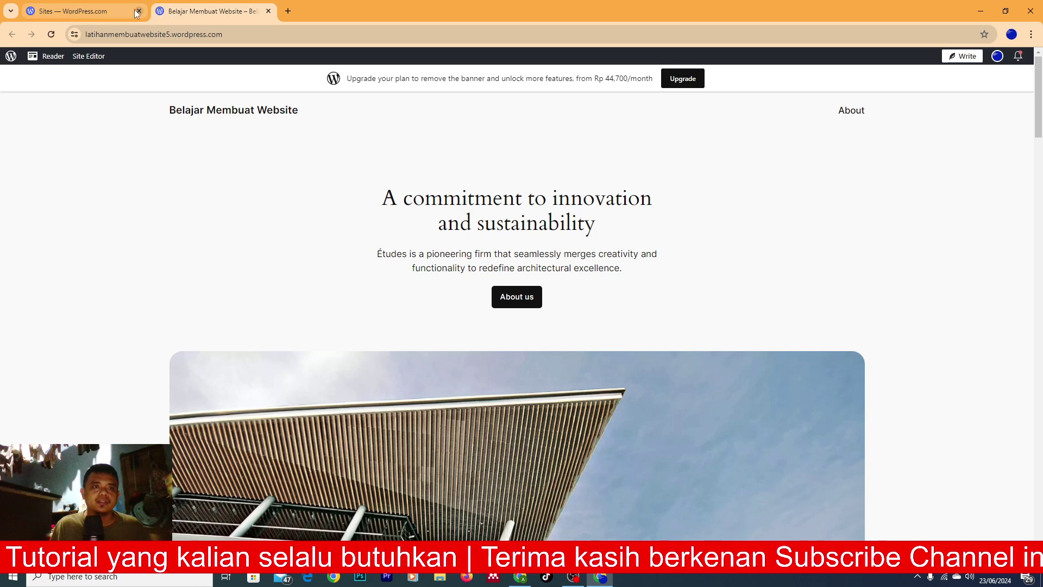
click(130, 12)
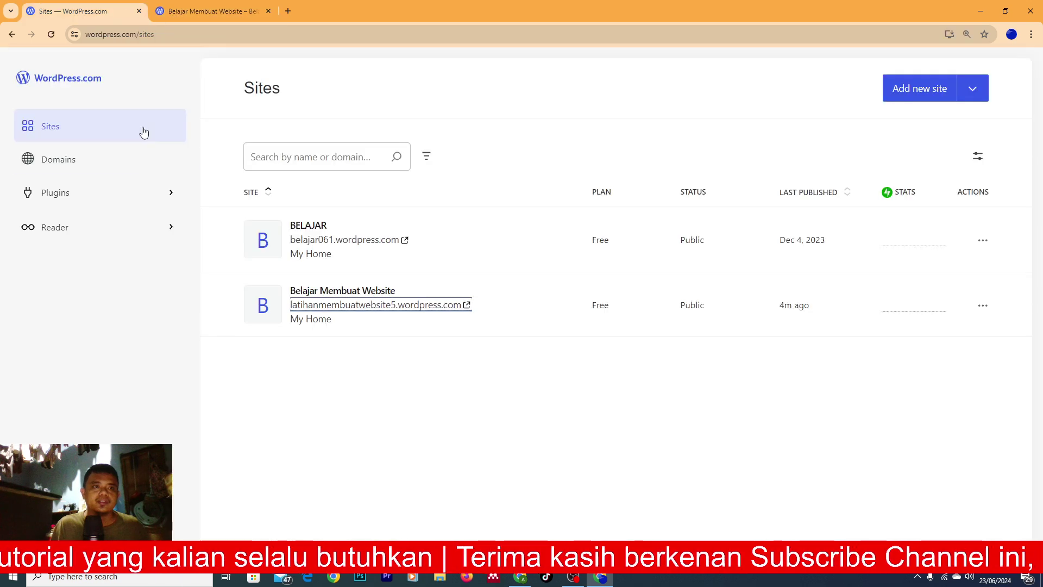
click(201, 10)
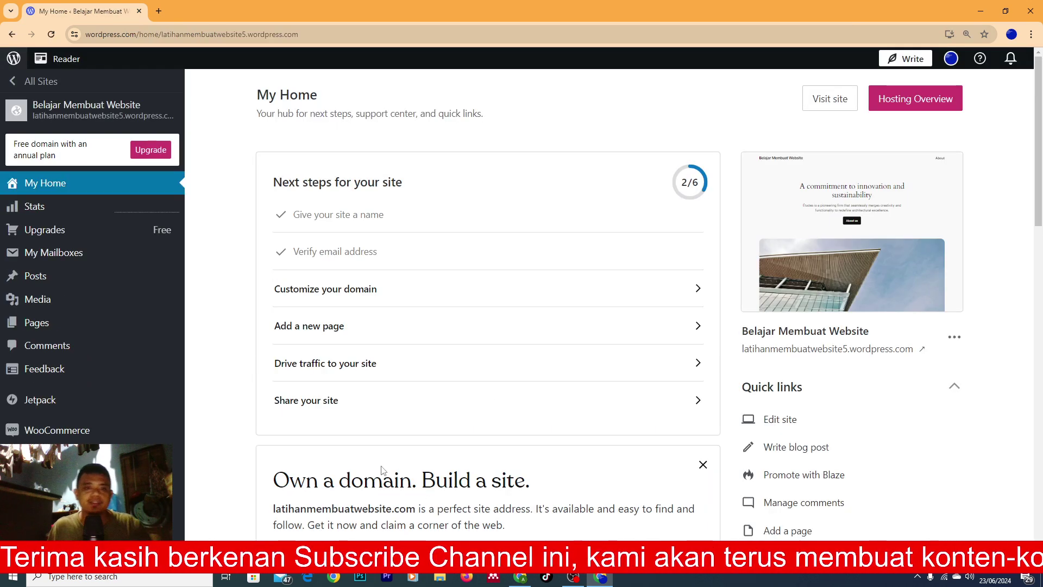
- Reopen the Themes page for the Belajar Membuat Website site
scroll(59, 434, down, 4)
mouse_move(55, 440)
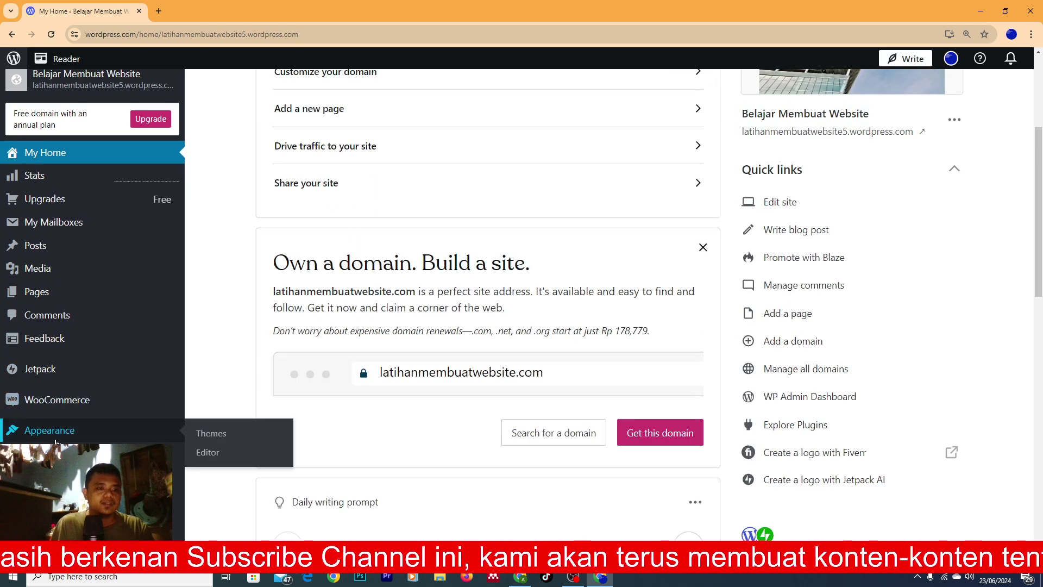
key(ctrl+plus)
key(ctrl+plus)
key(ctrl+plus)
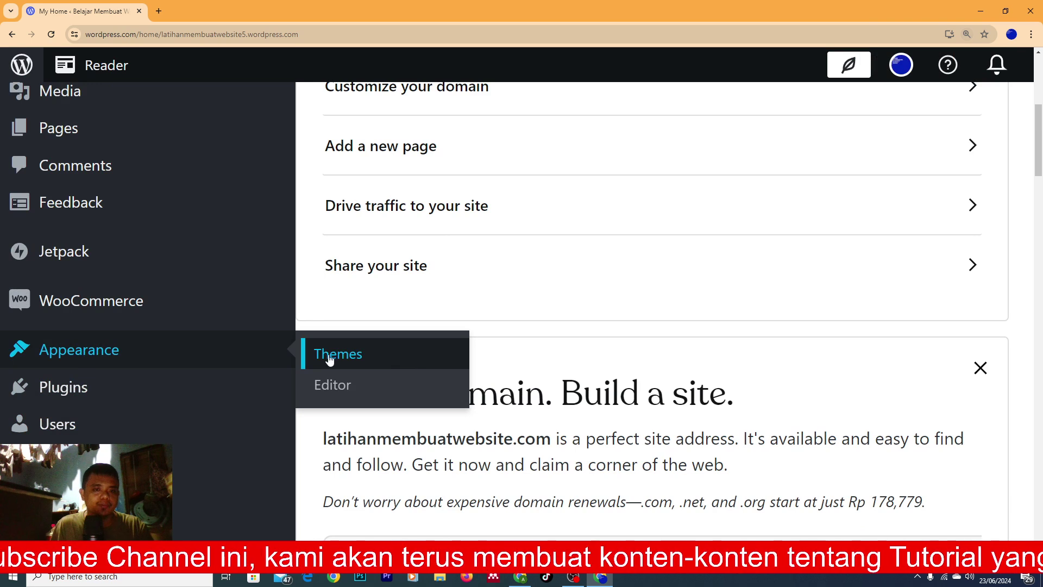
click(348, 353)
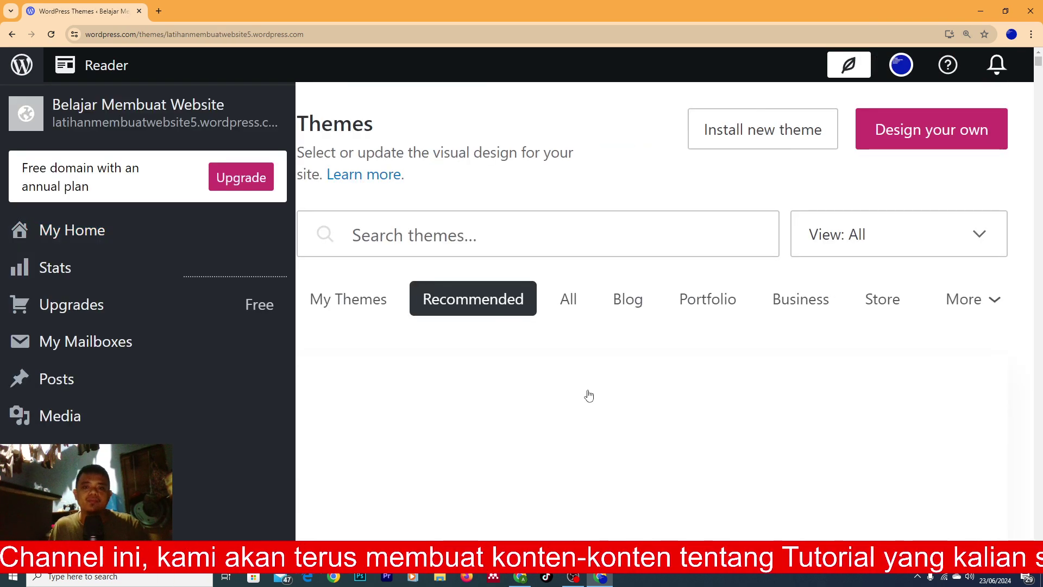
key(ctrl+minus)
key(ctrl+minus)
key(ctrl+minus)
- Look over the recommended themes, and switch the theme list to show all themes
scroll(526, 324, down, 1)
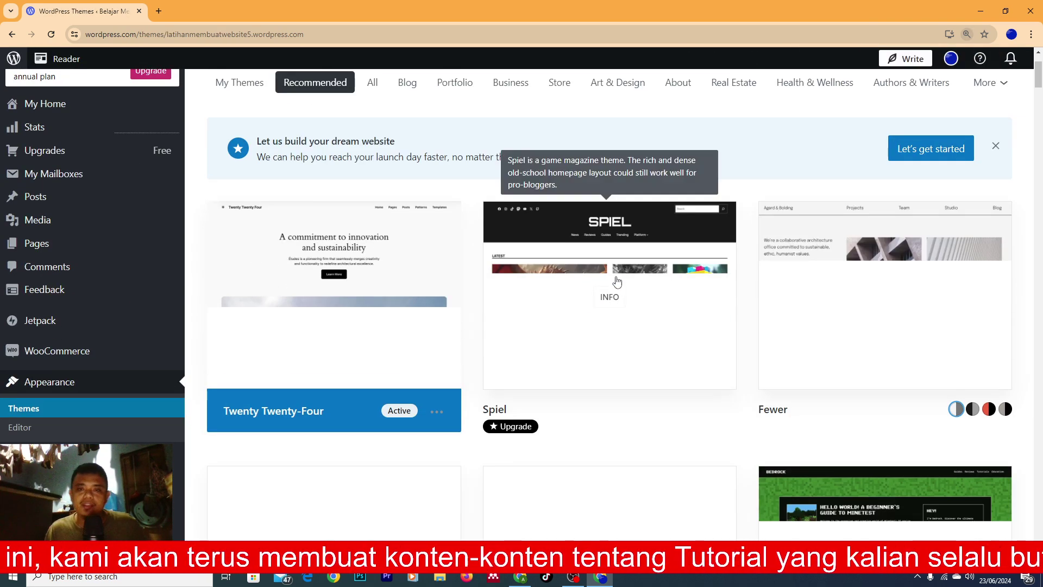
scroll(770, 307, down, 2)
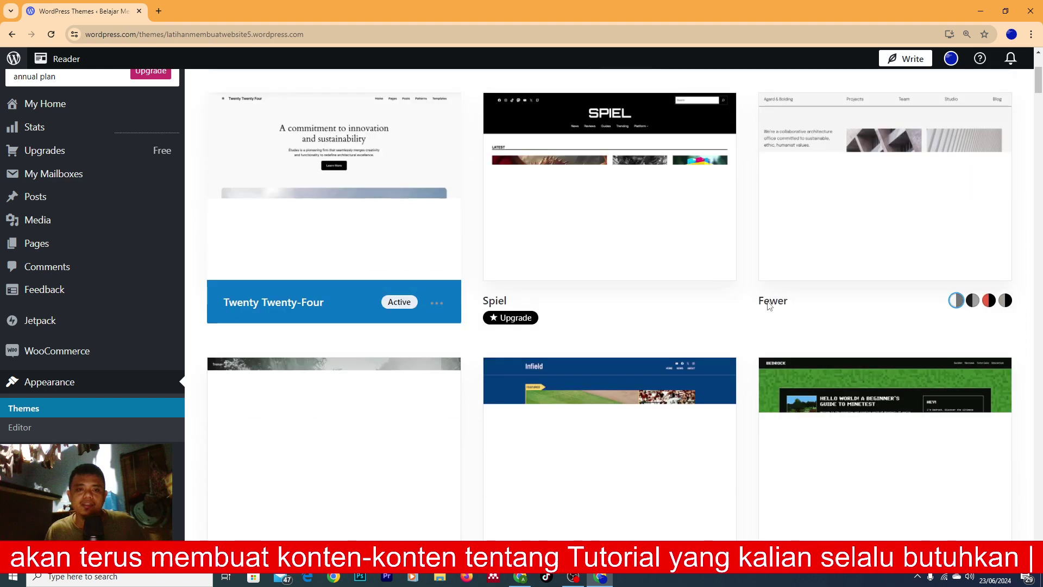
scroll(638, 301, down, 1)
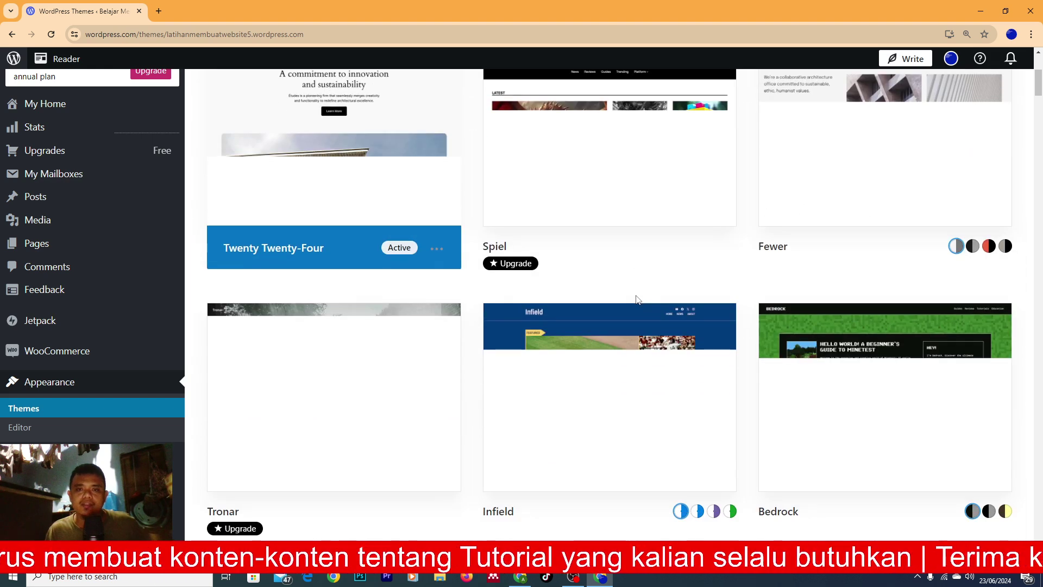
scroll(609, 279, up, 5)
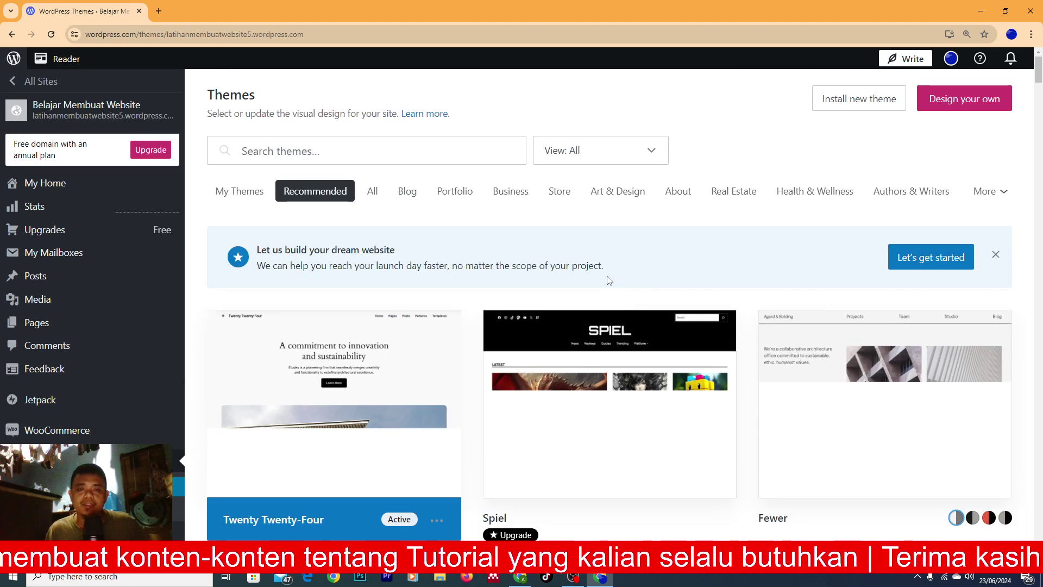
click(374, 194)
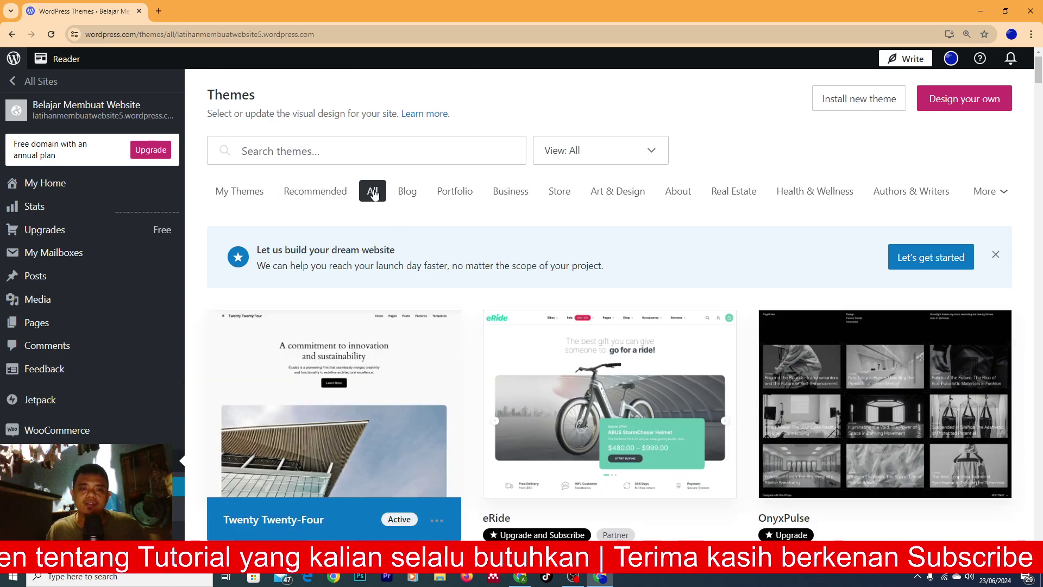
- Browse the full theme list for a design without an upgrade requirement and open the details of the Nook theme
scroll(487, 355, down, 3)
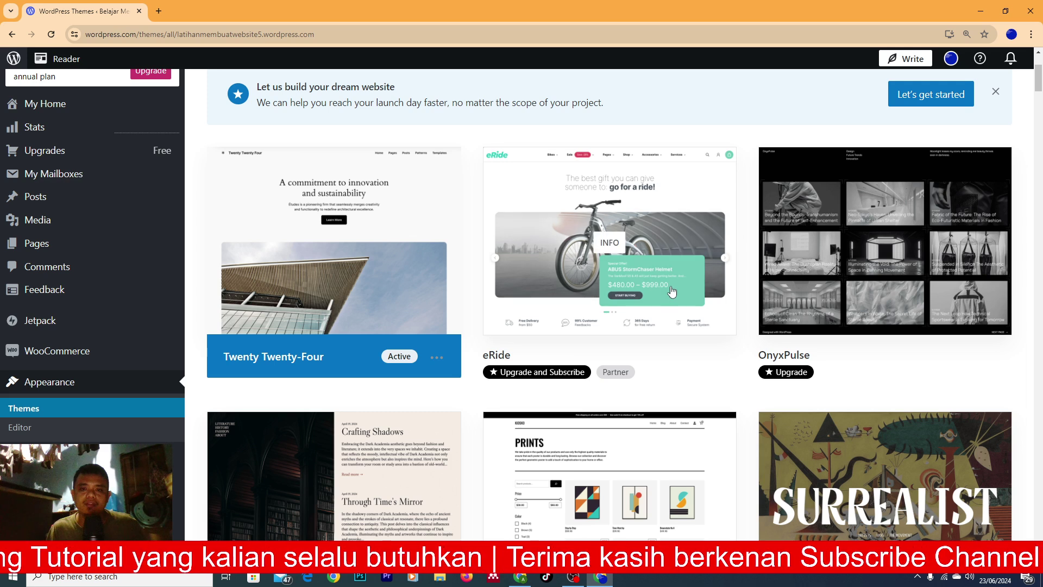
scroll(731, 291, down, 4)
scroll(726, 289, down, 4)
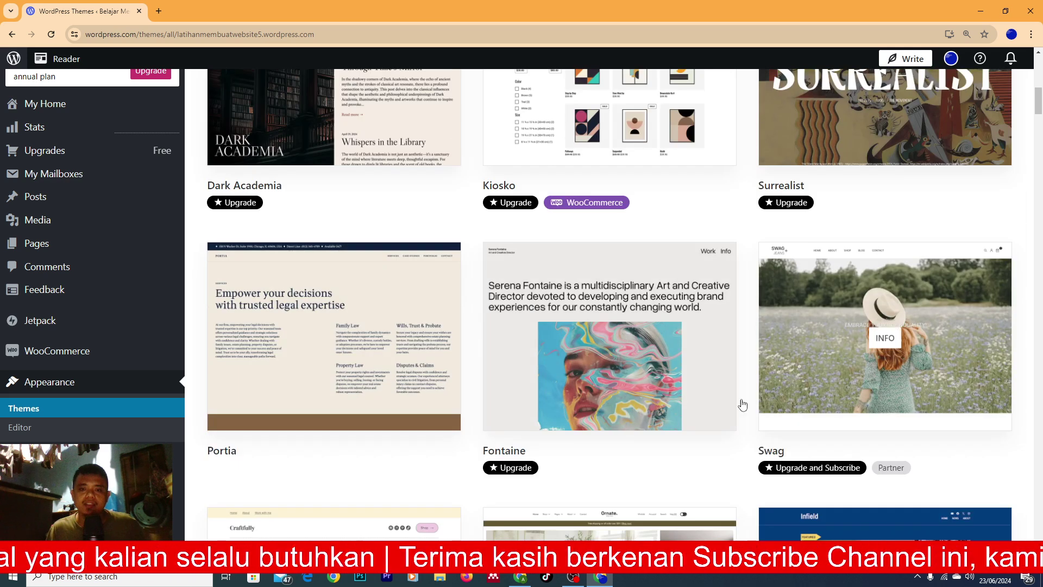
scroll(701, 402, down, 8)
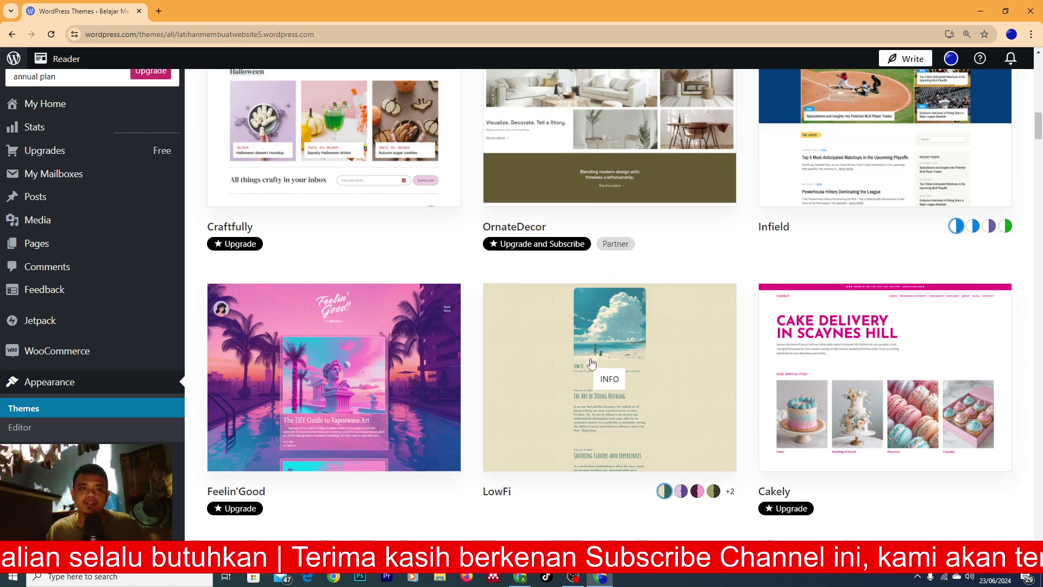
scroll(917, 282, up, 3)
scroll(921, 280, down, 5)
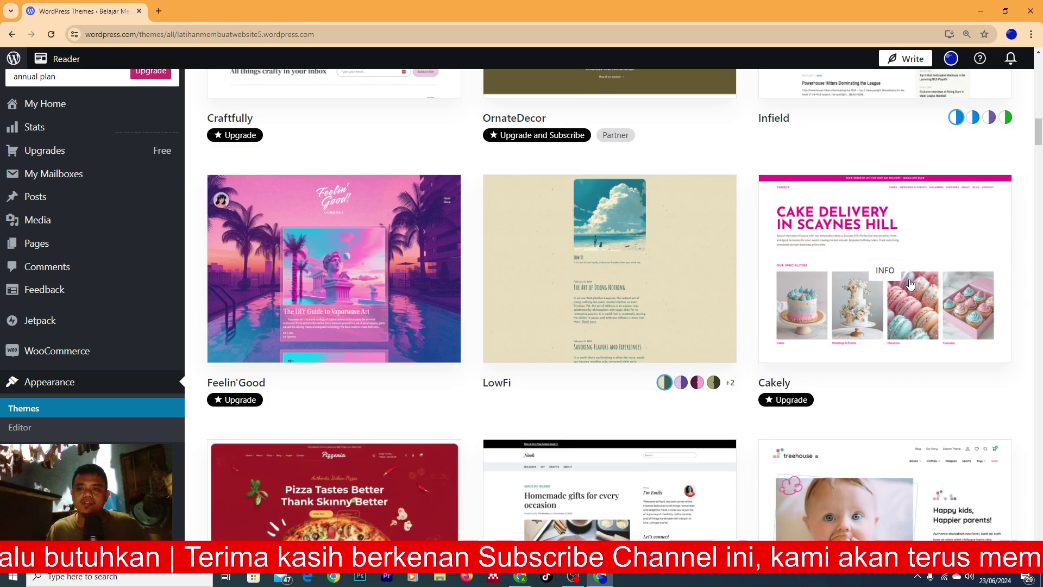
scroll(613, 300, down, 5)
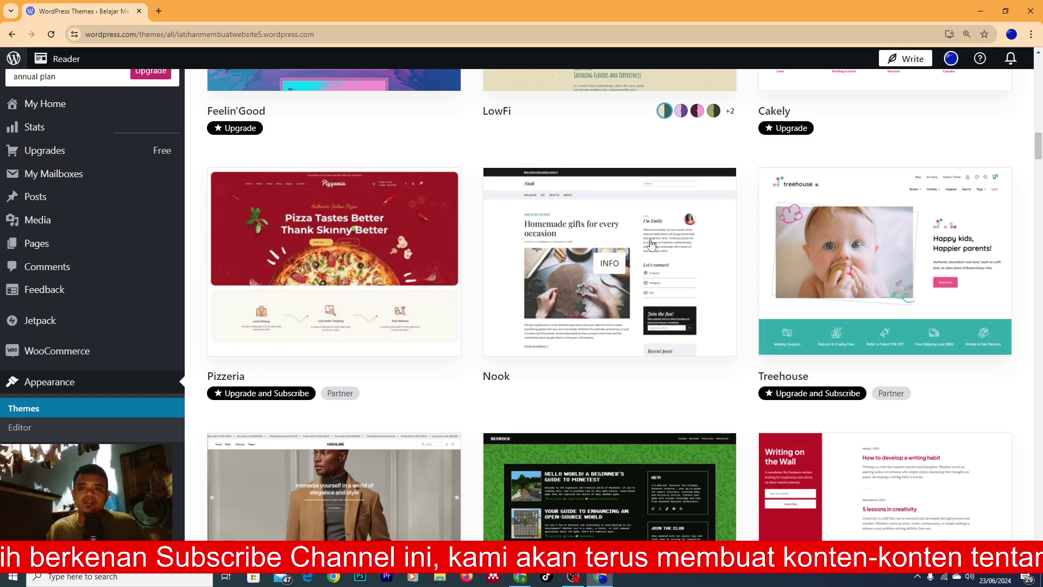
click(607, 273)
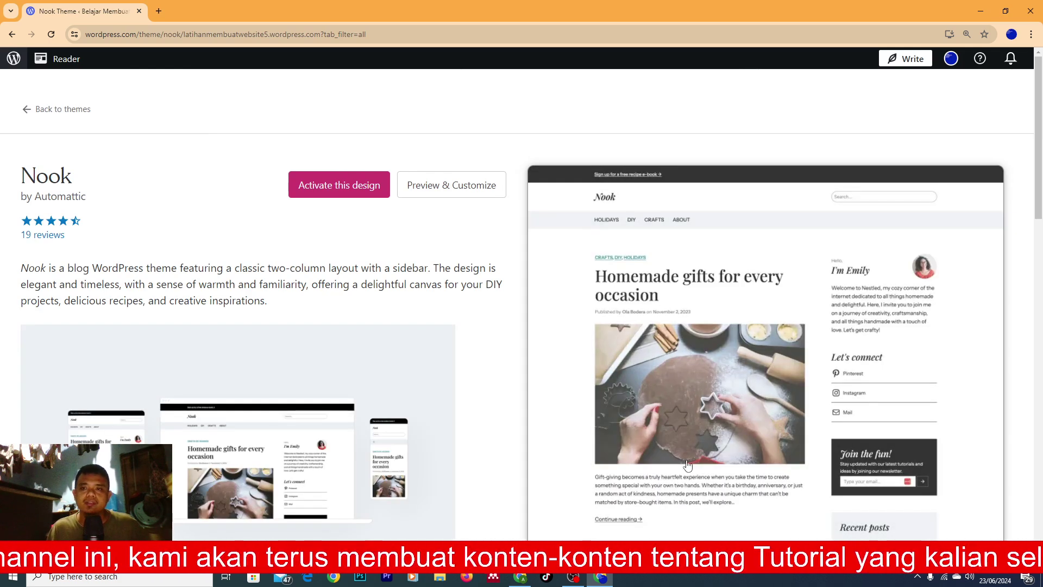
- Review the Nook theme's description and demo preview, and go back to the list of all themes
scroll(755, 375, down, 8)
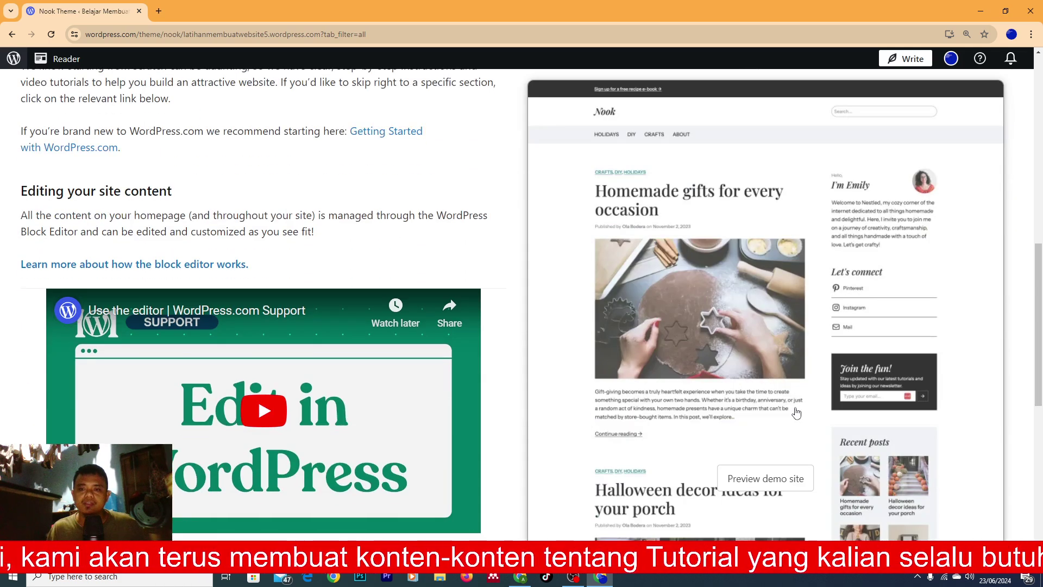
scroll(779, 405, up, 8)
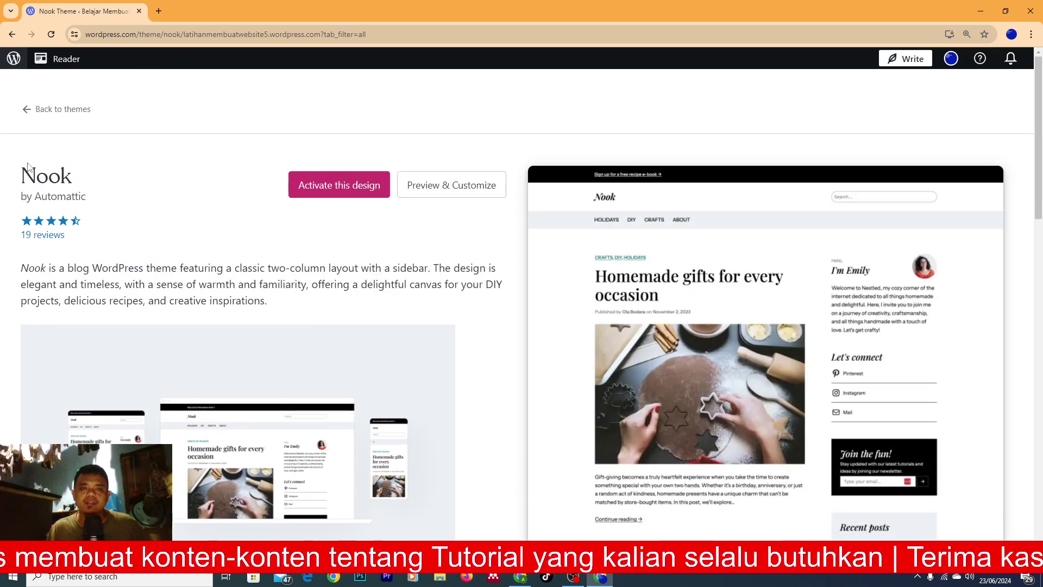
click(45, 114)
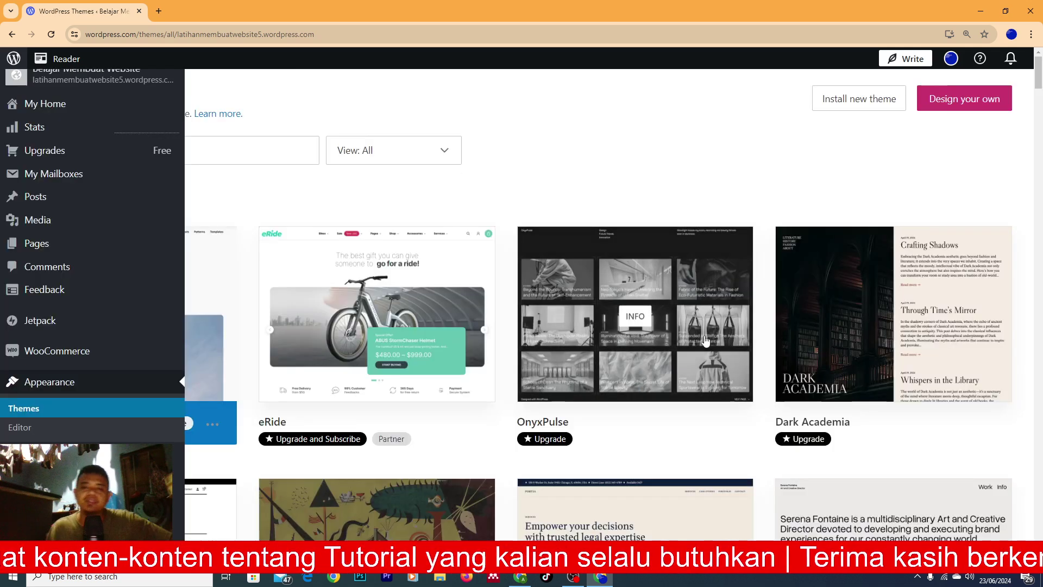
- Browse further through all available themes, comparing their designs, colour variations and which ones require an upgrade or subscription
scroll(705, 342, down, 12)
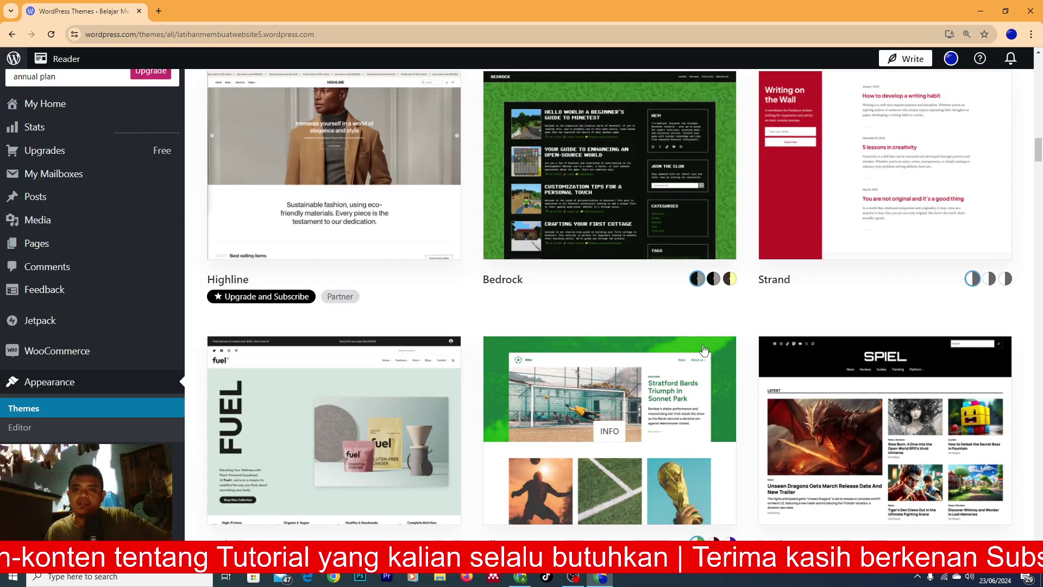
scroll(707, 354, up, 2)
scroll(709, 350, down, 2)
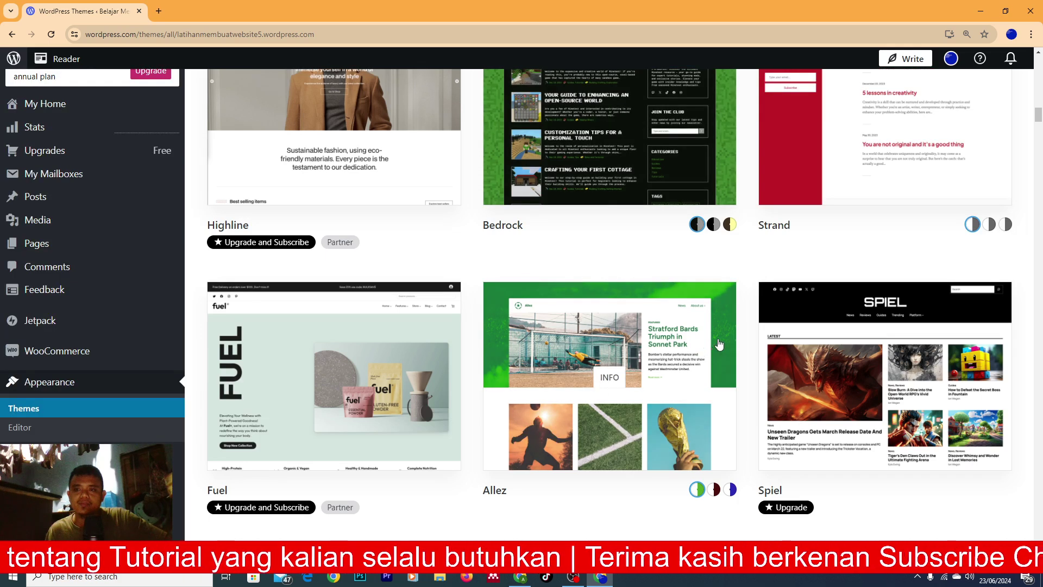
scroll(716, 345, up, 4)
scroll(716, 345, down, 7)
scroll(717, 342, down, 12)
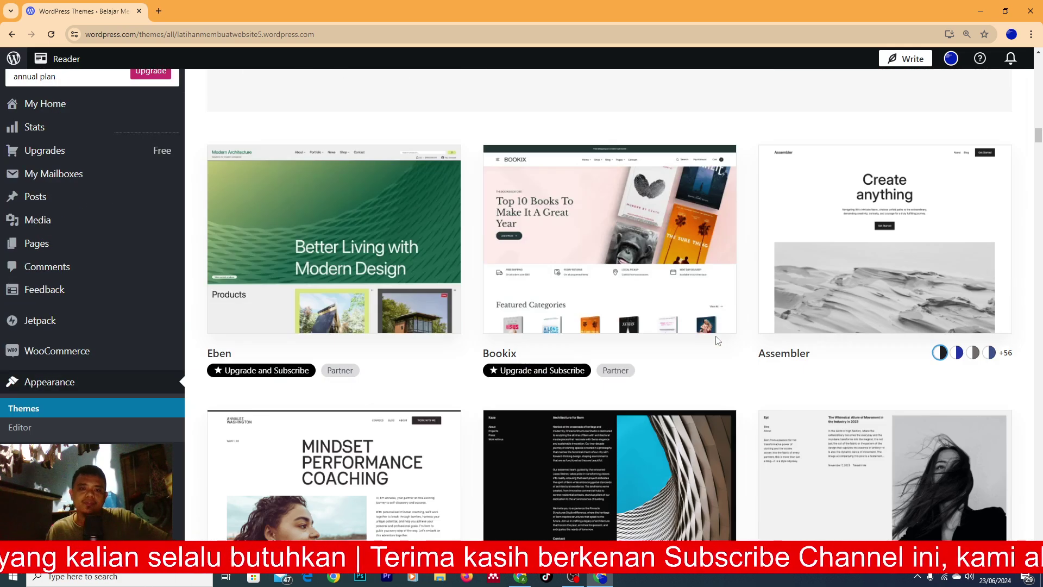
scroll(717, 340, down, 4)
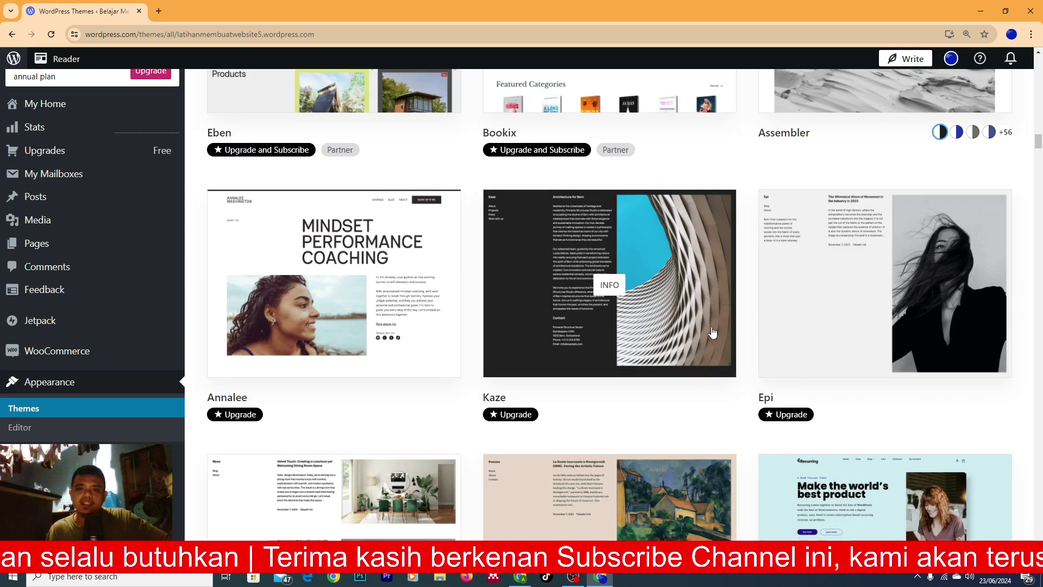
scroll(712, 331, down, 6)
scroll(713, 328, down, 5)
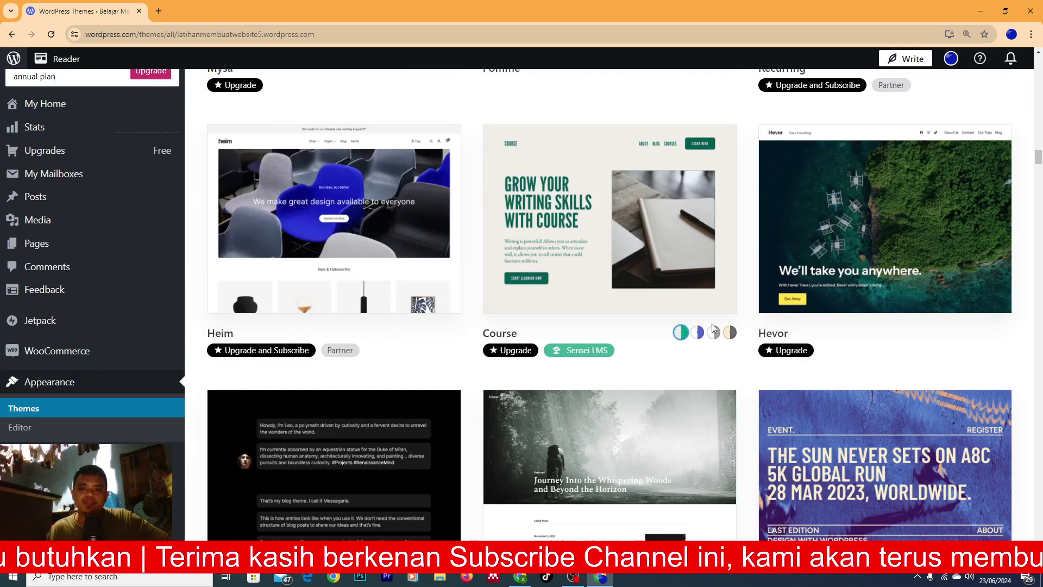
scroll(713, 329, down, 5)
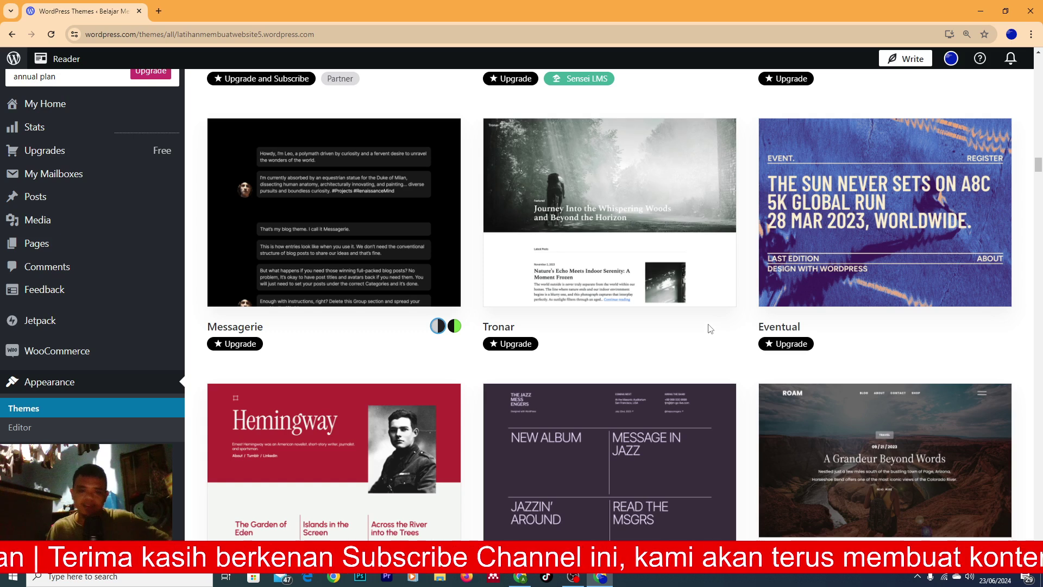
scroll(709, 334, down, 6)
scroll(699, 320, down, 4)
scroll(701, 316, down, 5)
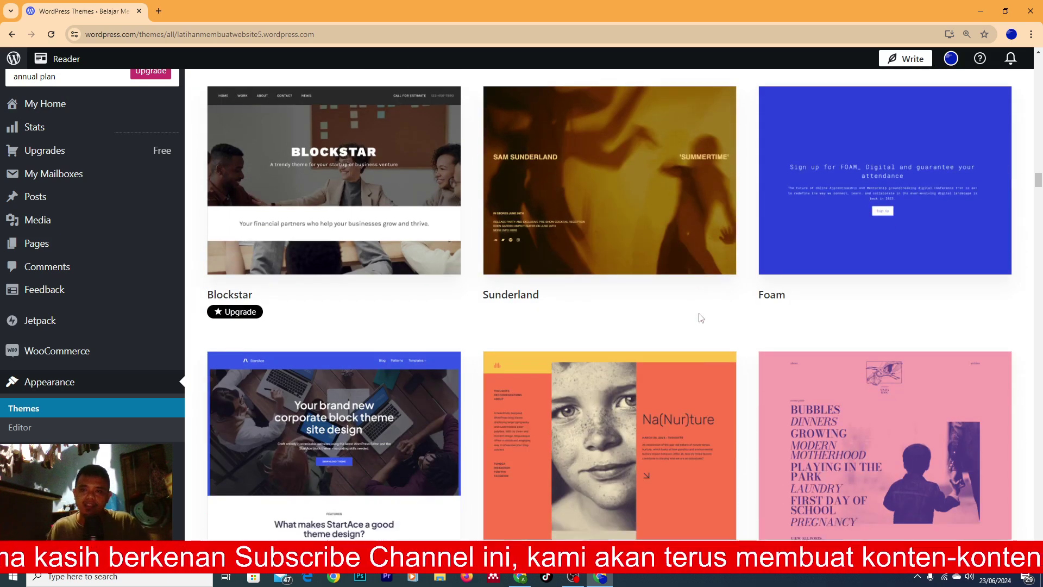
scroll(701, 315, down, 4)
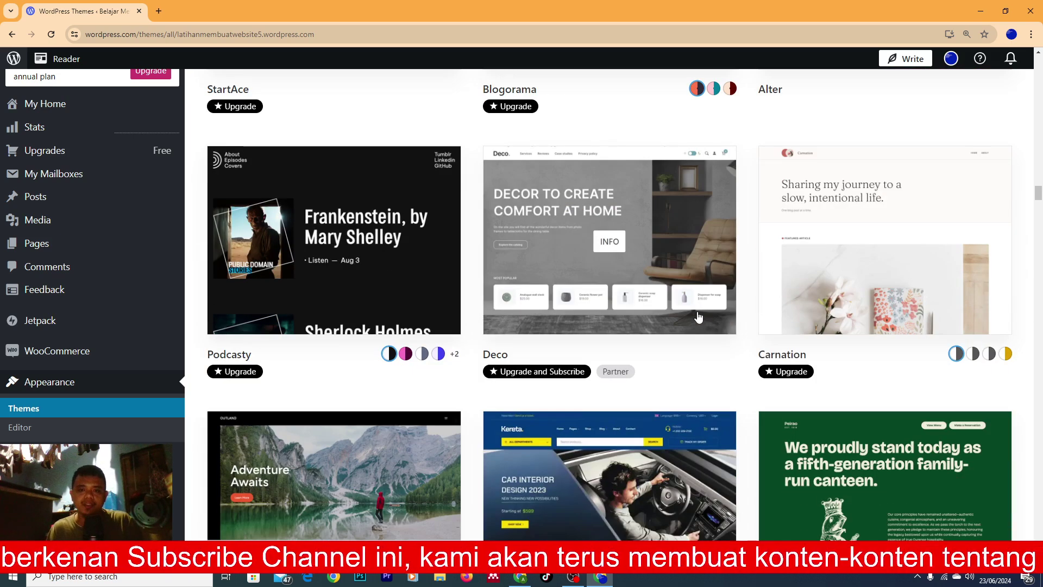
scroll(698, 317, down, 10)
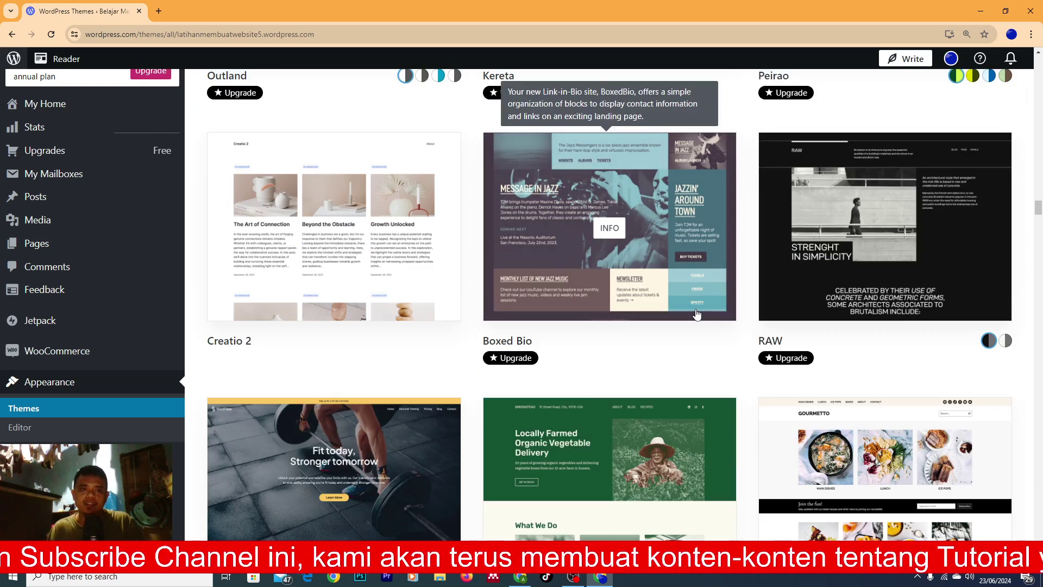
scroll(698, 315, down, 10)
scroll(698, 318, down, 6)
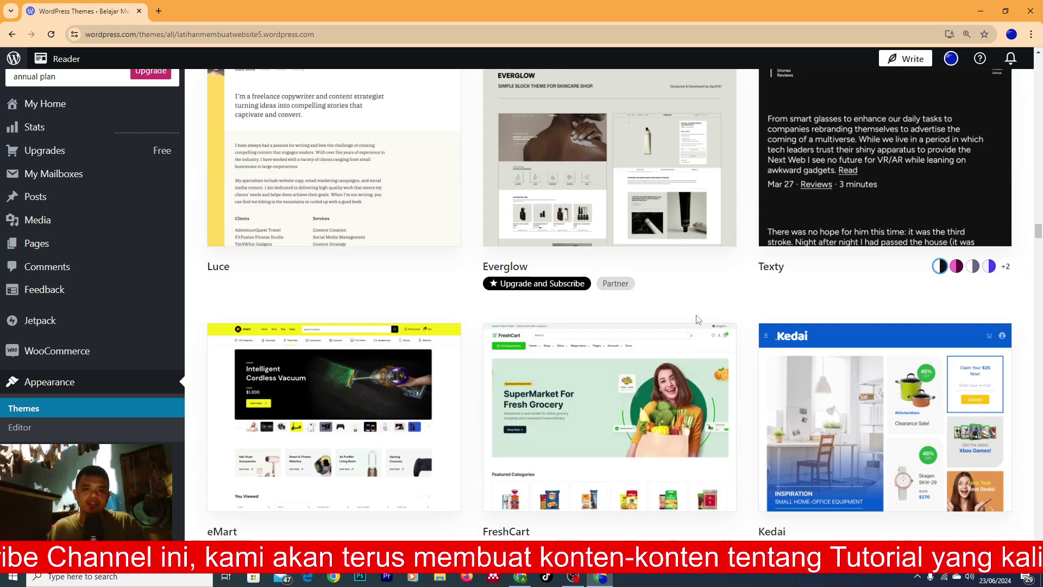
scroll(699, 319, down, 3)
scroll(697, 320, down, 15)
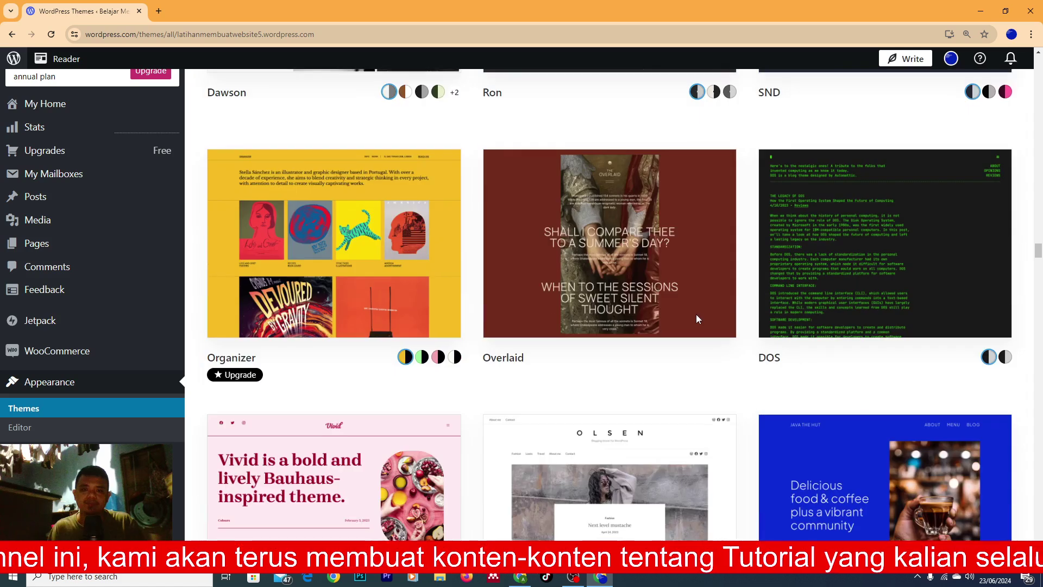
scroll(698, 319, up, 5)
scroll(697, 321, down, 16)
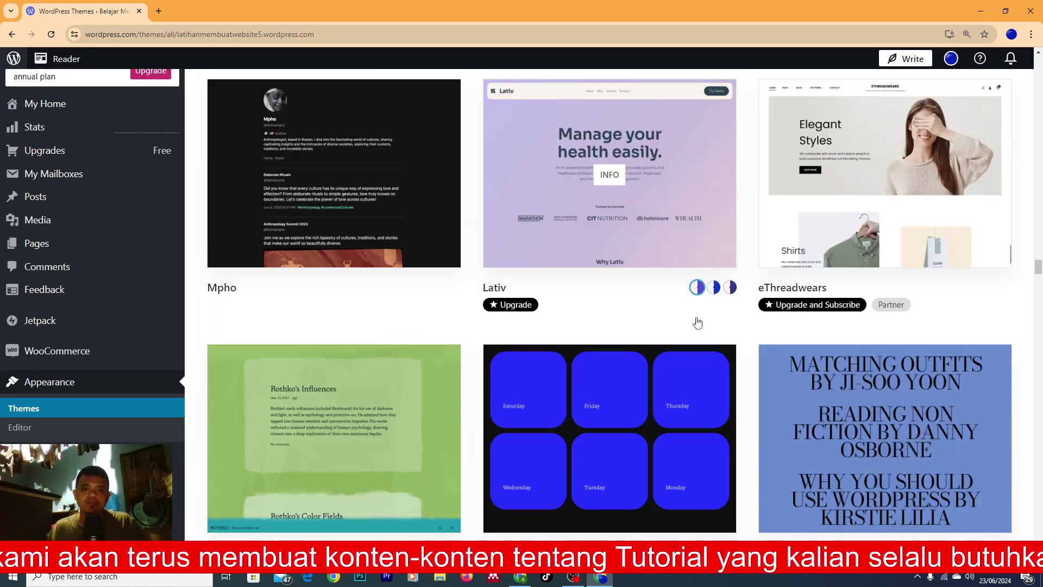
scroll(698, 321, down, 16)
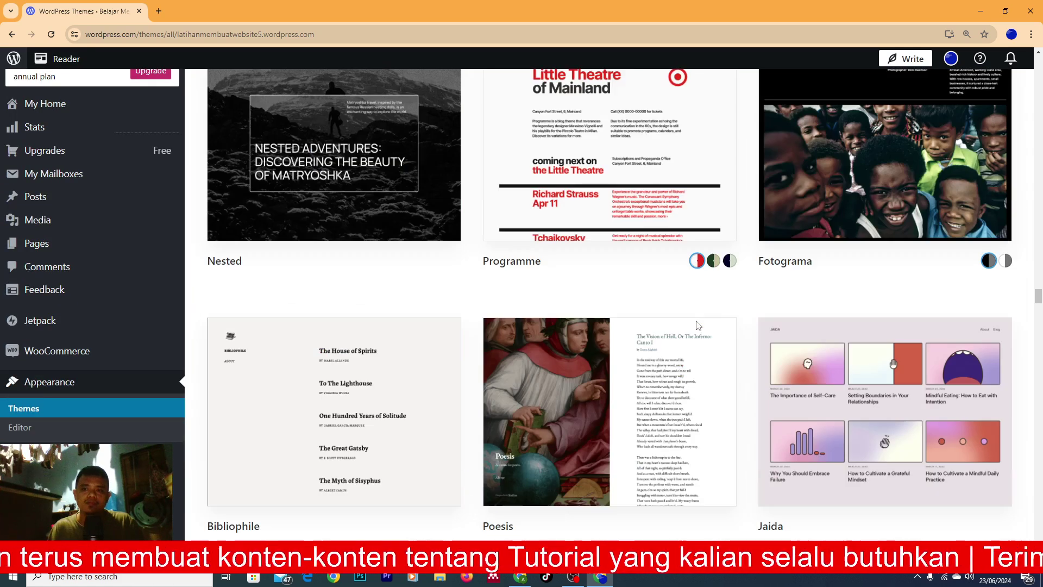
scroll(698, 325, down, 17)
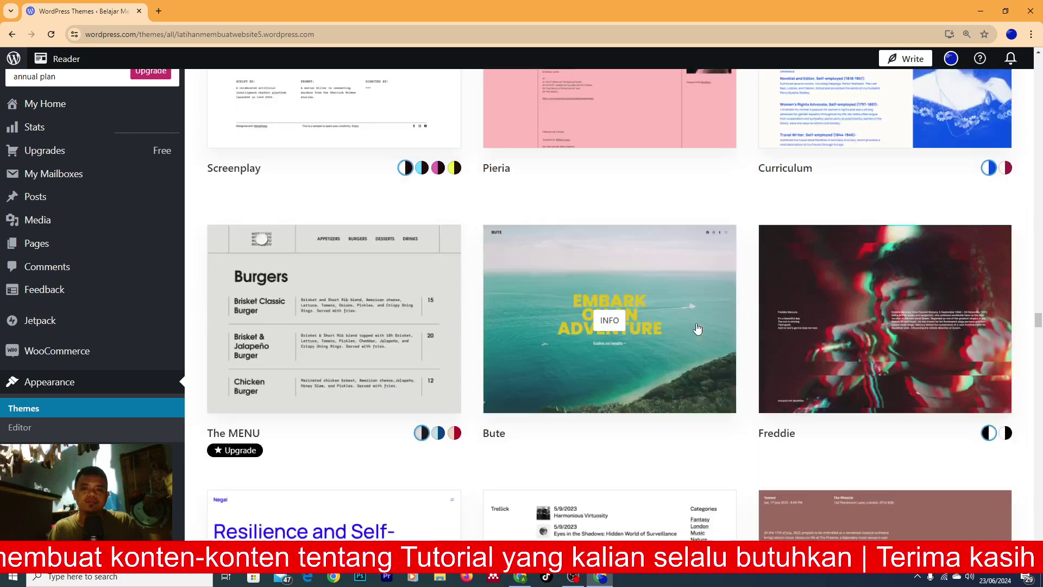
scroll(697, 324, down, 15)
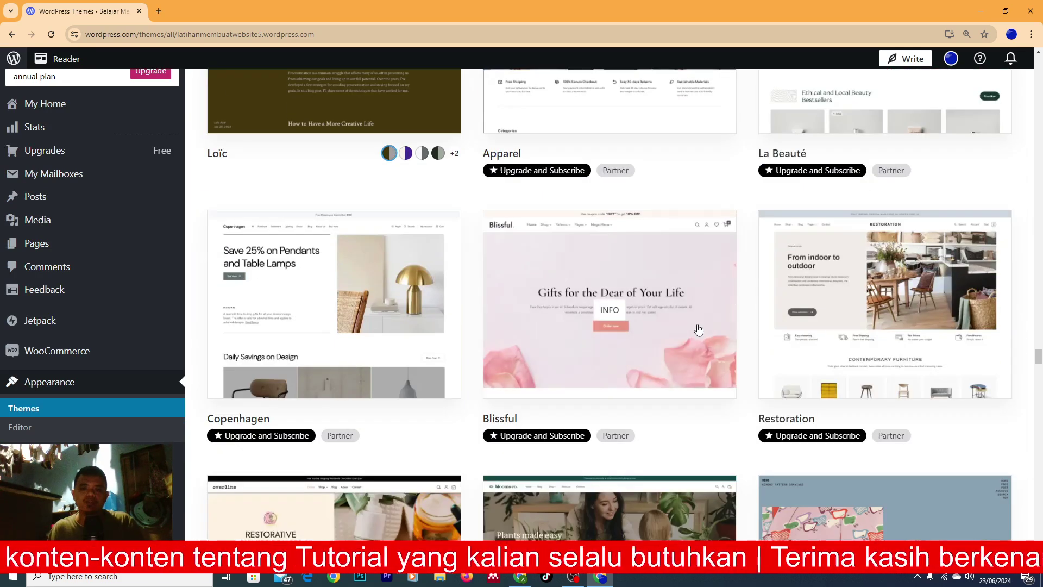
scroll(699, 324, down, 5)
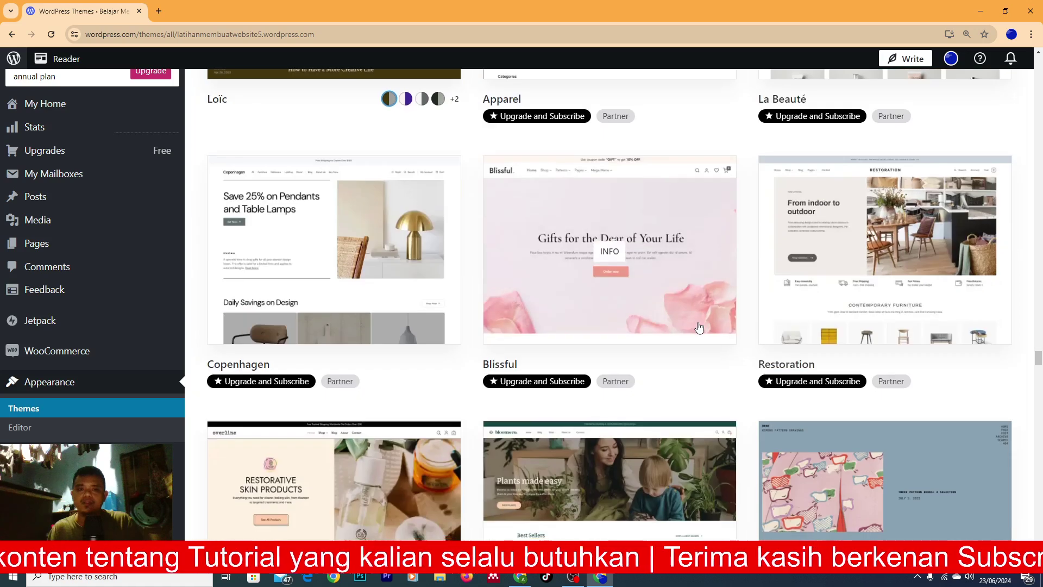
scroll(706, 315, down, 8)
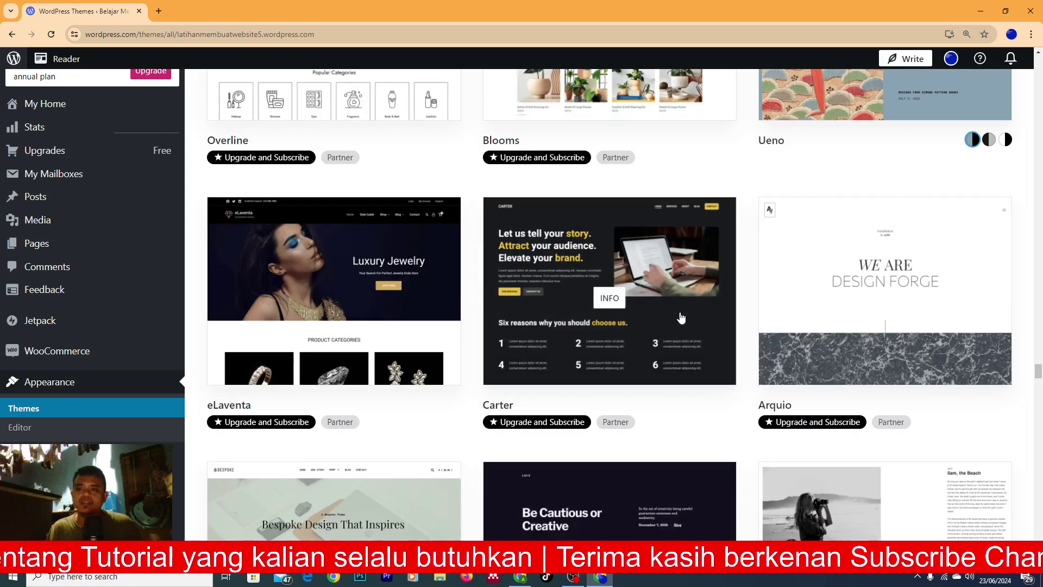
scroll(676, 306, down, 4)
scroll(673, 308, down, 15)
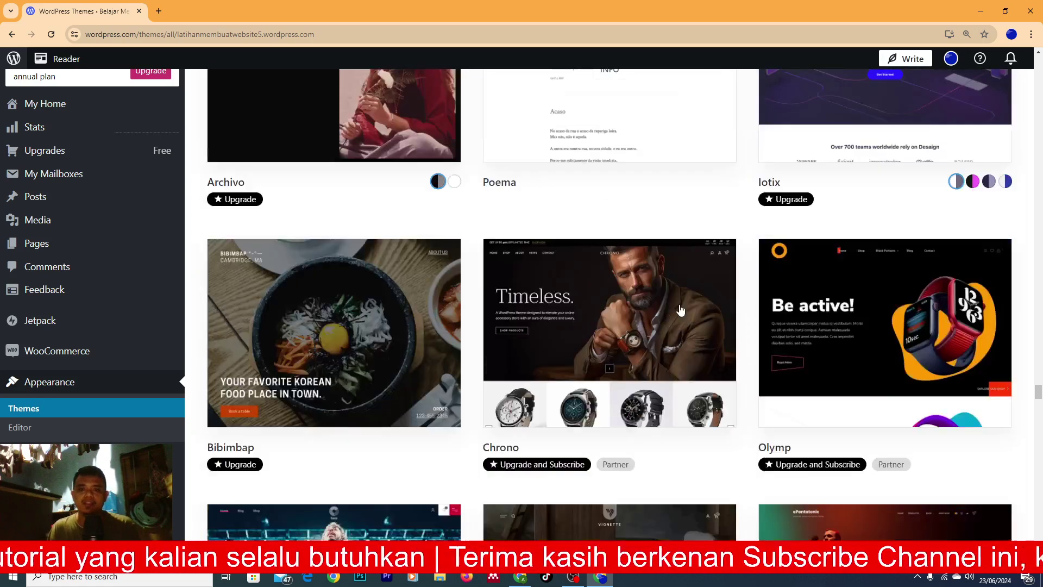
scroll(680, 305, down, 5)
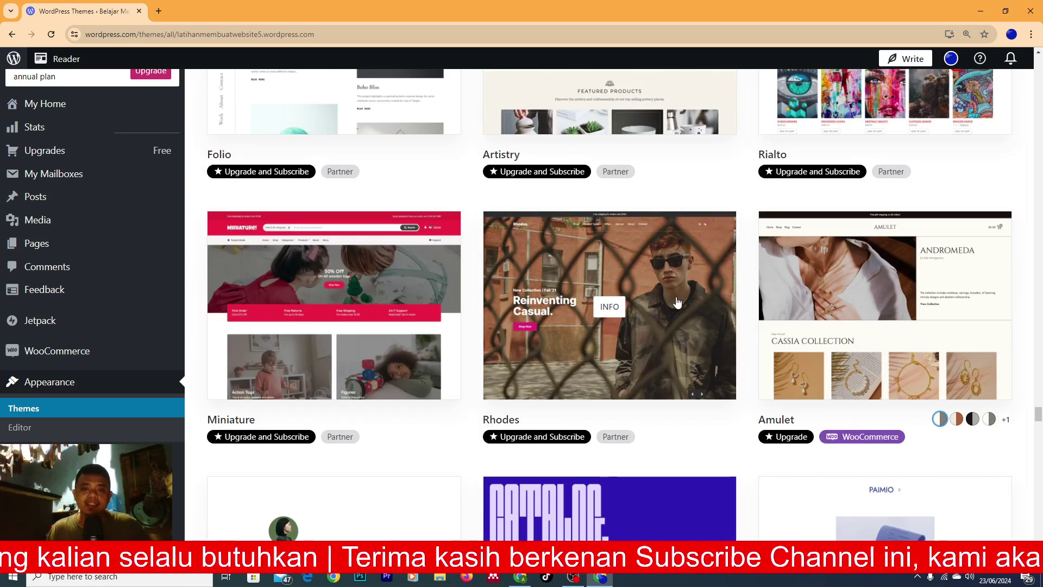
scroll(690, 292, down, 5)
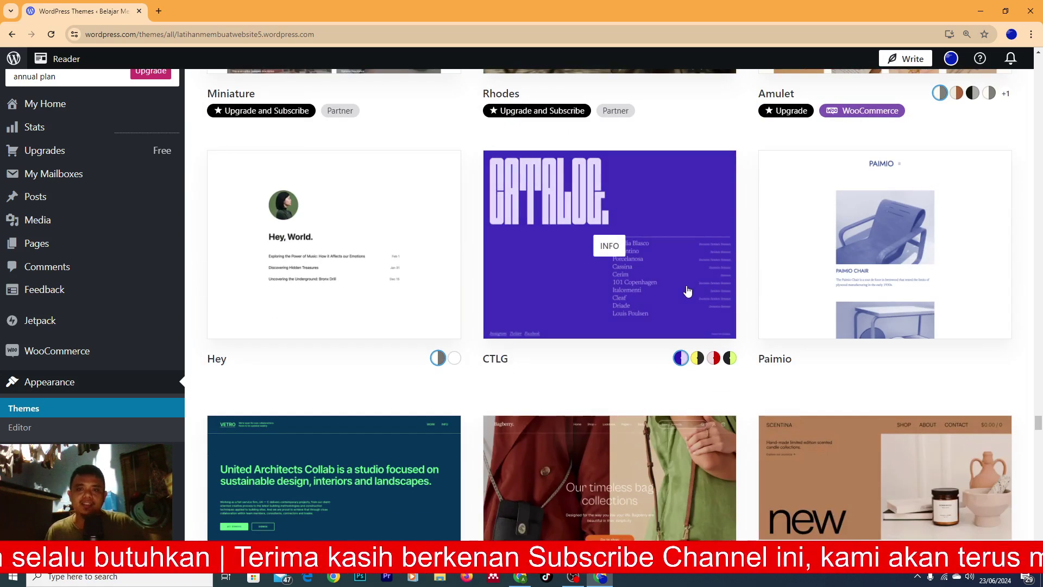
scroll(713, 305, down, 5)
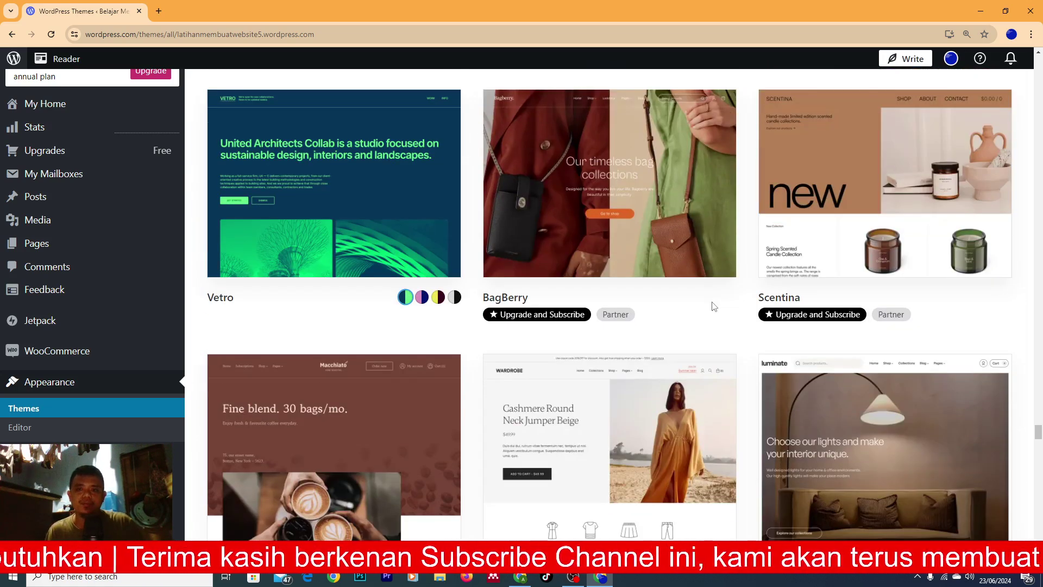
- Examine the remaining themes in the full list, comparing their layouts, colour variations, subscription costs and which ones need no upgrade
scroll(713, 306, down, 5)
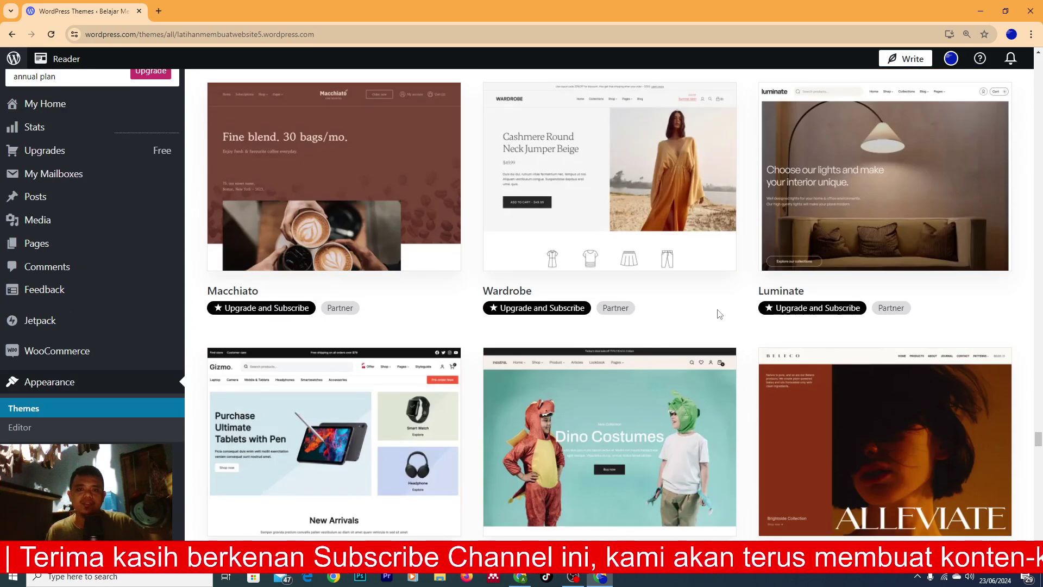
scroll(719, 314, down, 5)
mouse_move(557, 358)
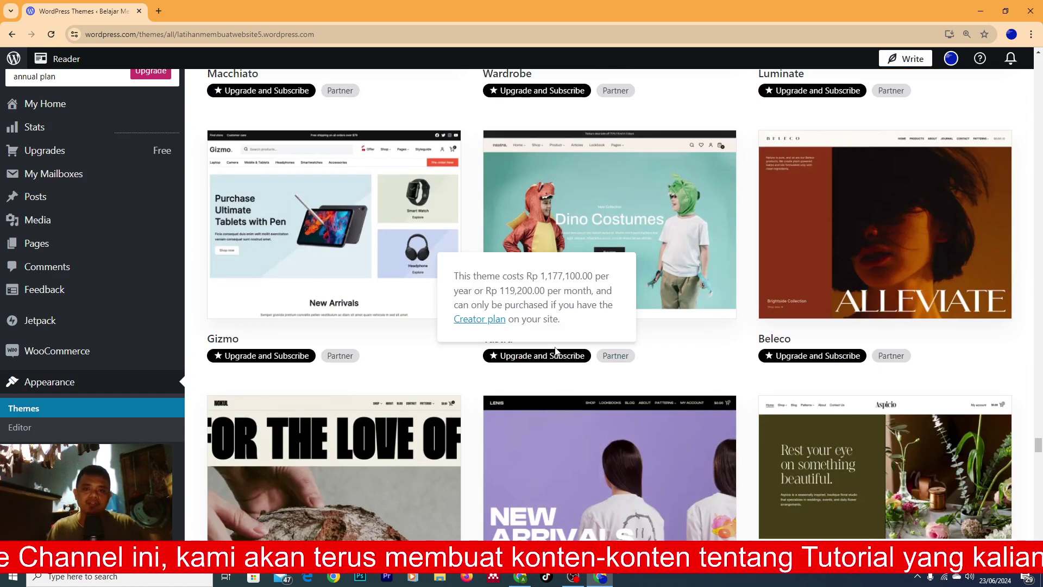
scroll(556, 350, down, 15)
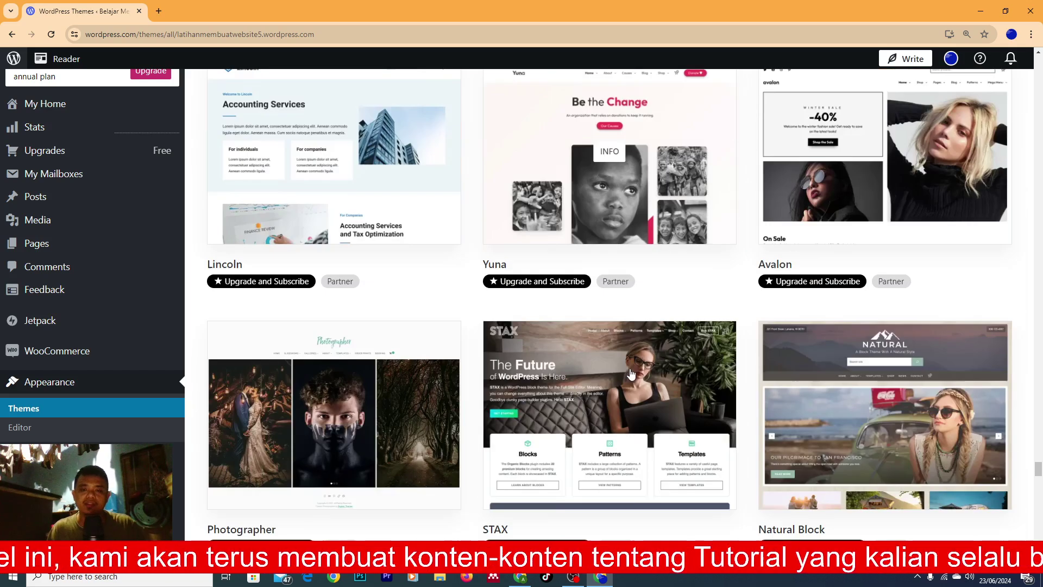
scroll(630, 374, down, 20)
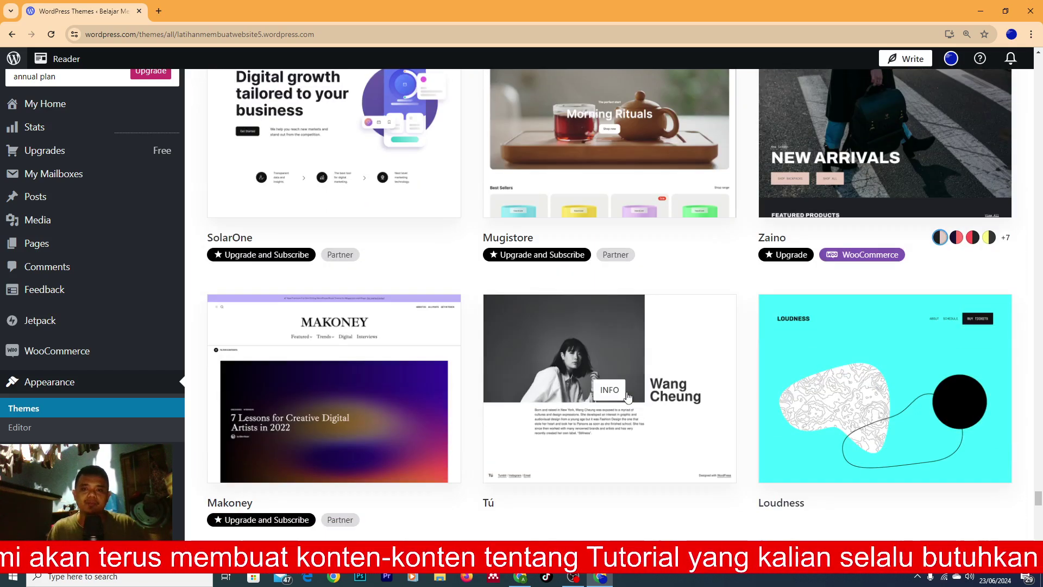
scroll(629, 395, down, 6)
scroll(629, 396, up, 5)
scroll(630, 398, down, 14)
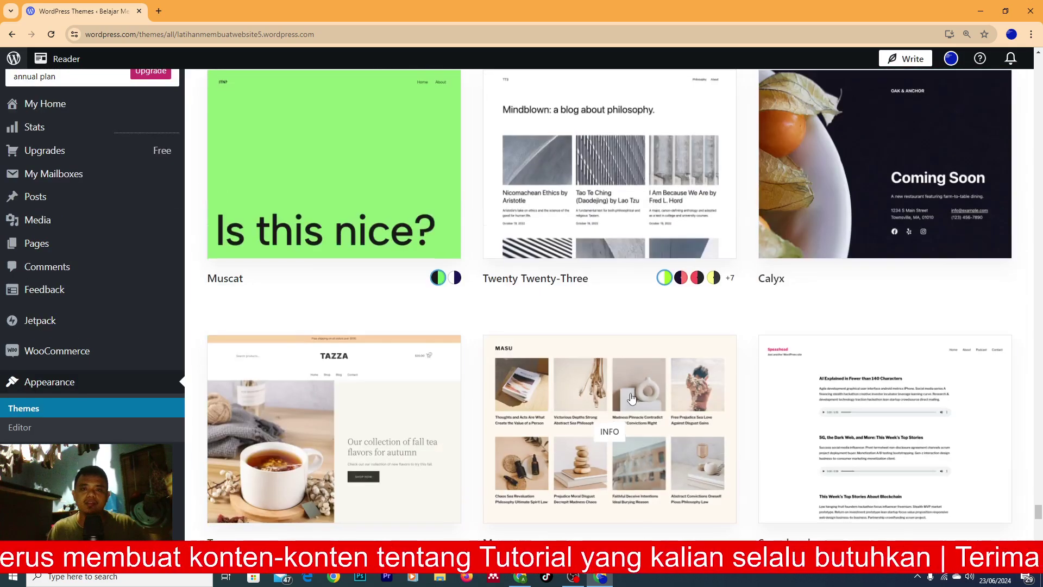
scroll(630, 400, down, 15)
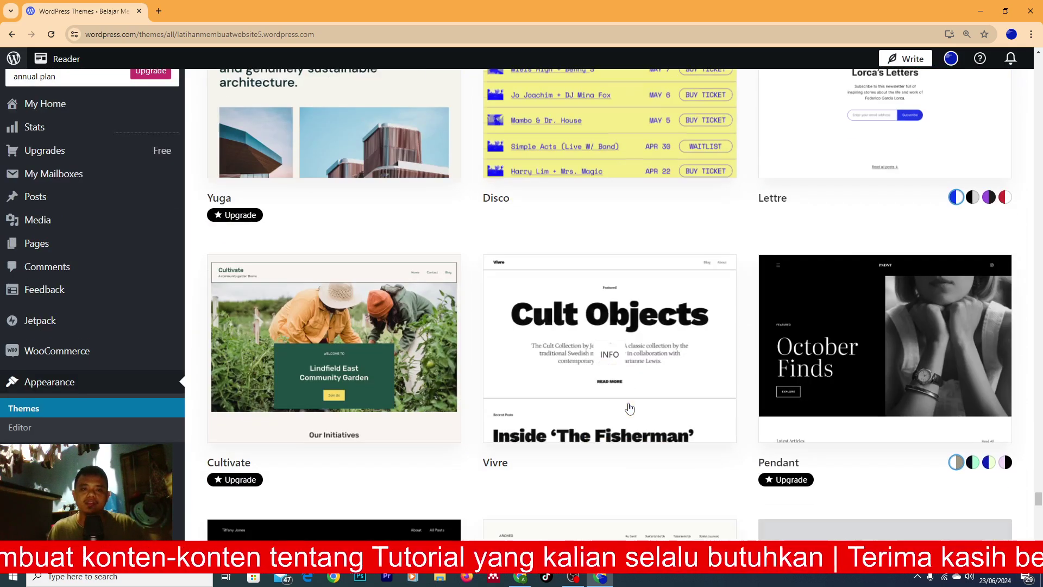
scroll(628, 408, down, 5)
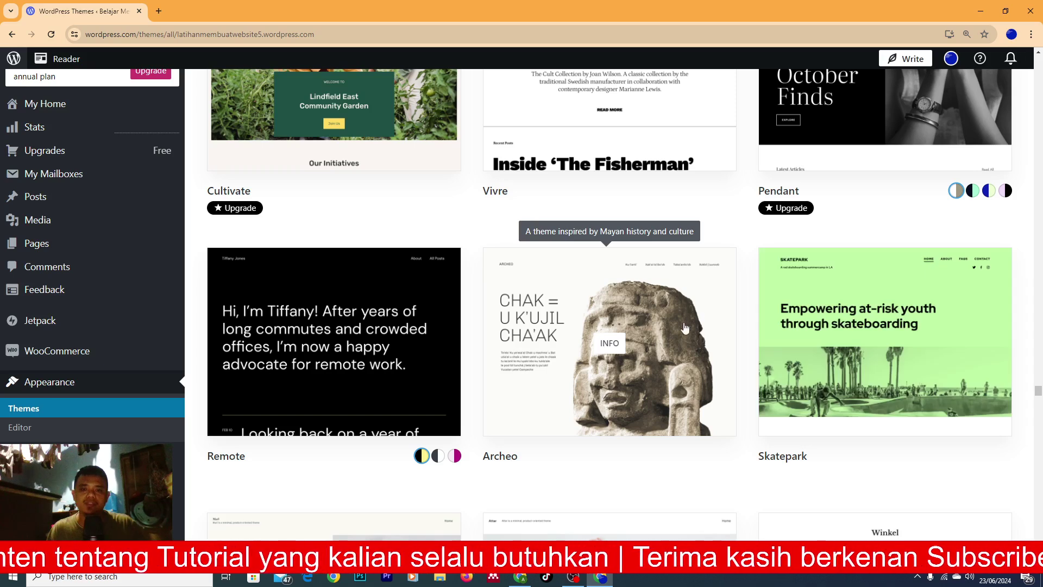
scroll(657, 422, down, 2)
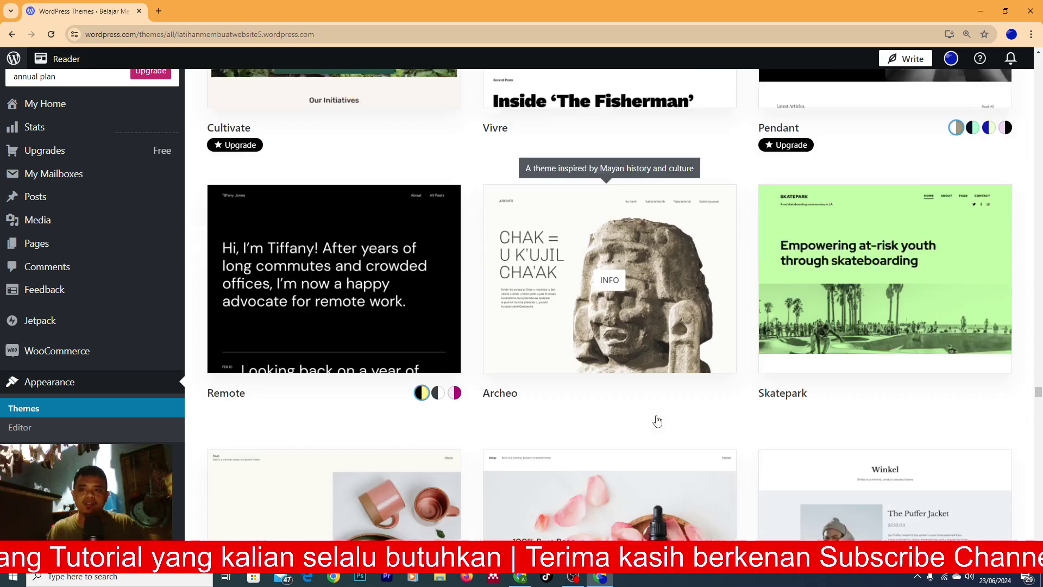
scroll(748, 360, down, 4)
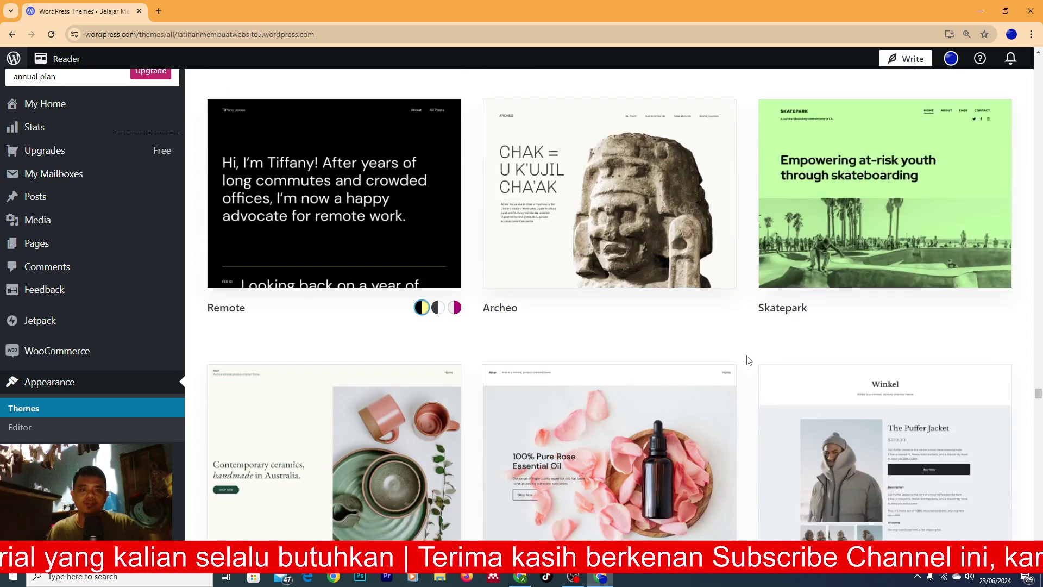
scroll(748, 360, down, 5)
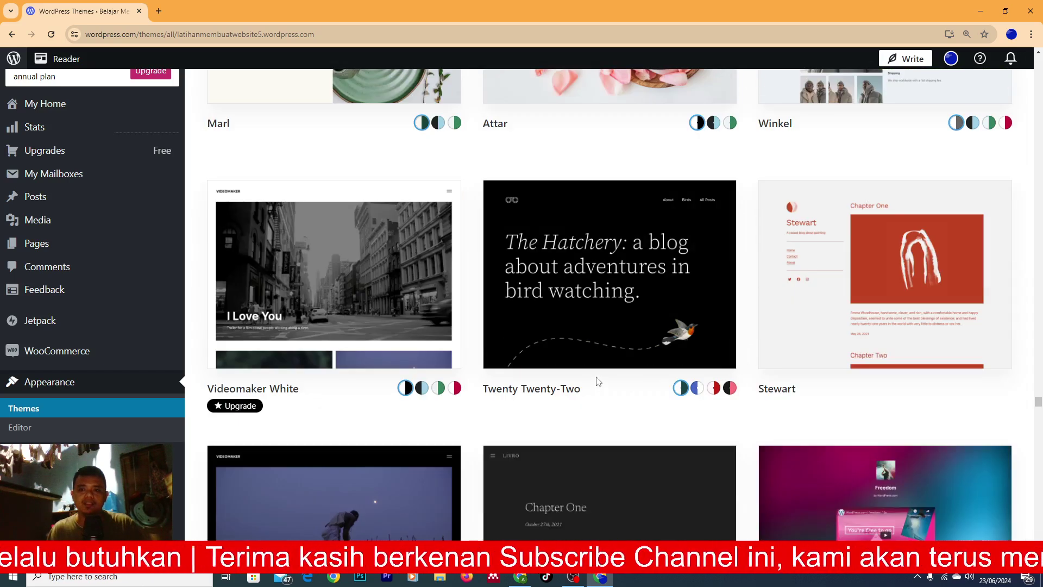
scroll(600, 375, down, 5)
scroll(601, 374, down, 4)
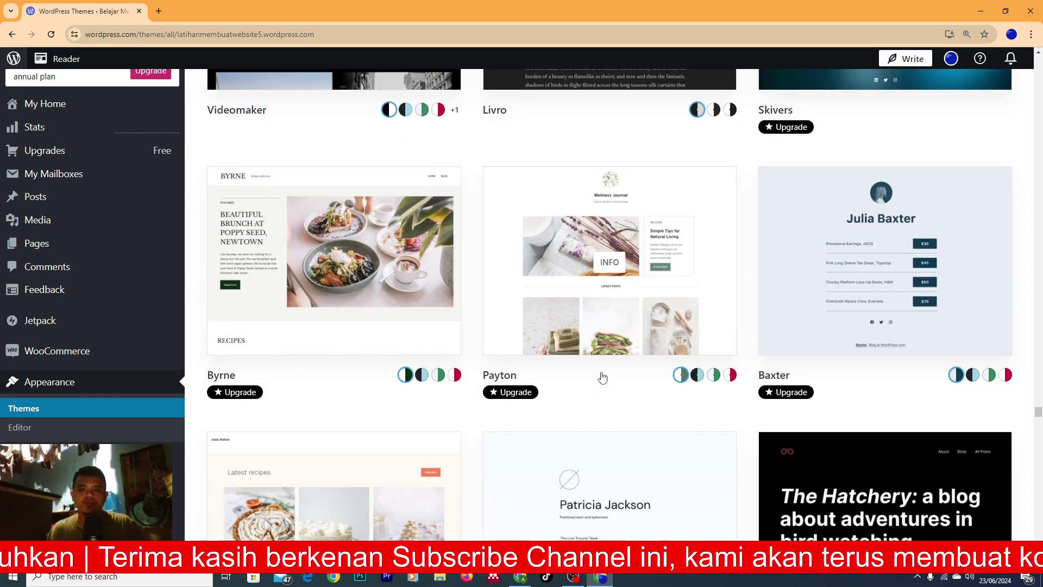
scroll(603, 377, down, 9)
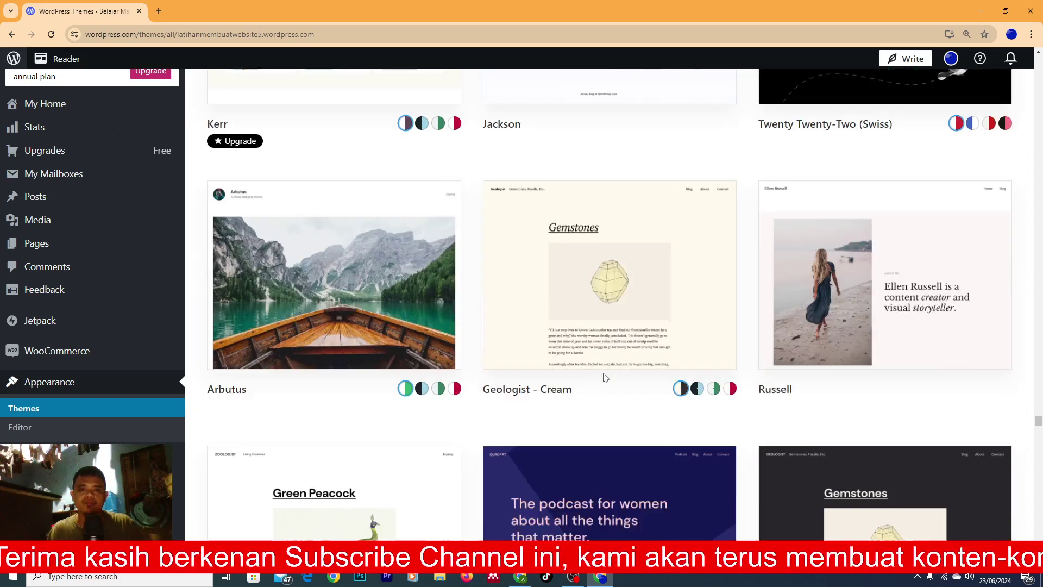
scroll(604, 377, down, 1)
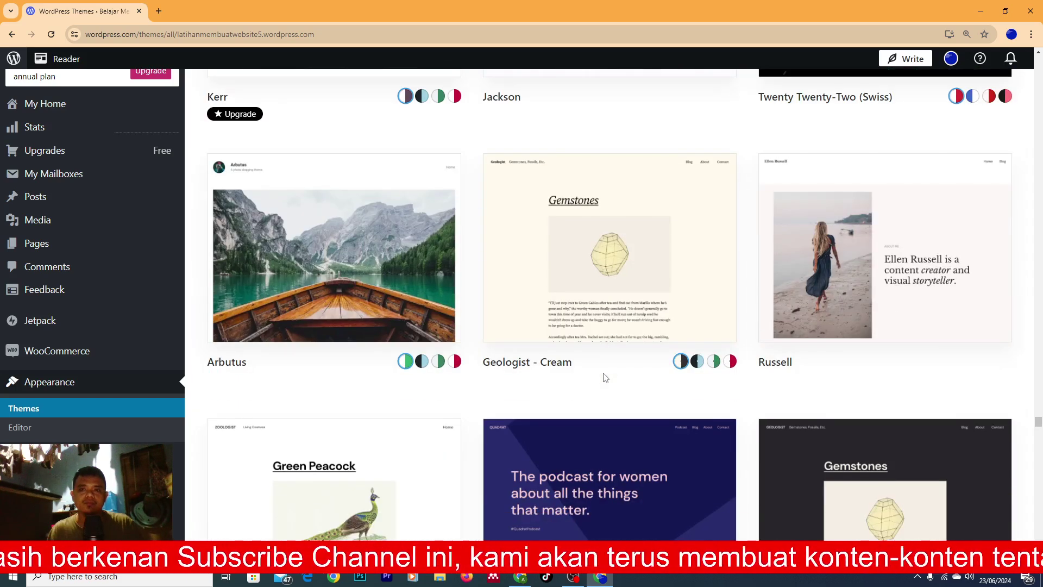
scroll(605, 377, down, 5)
scroll(605, 377, down, 5)
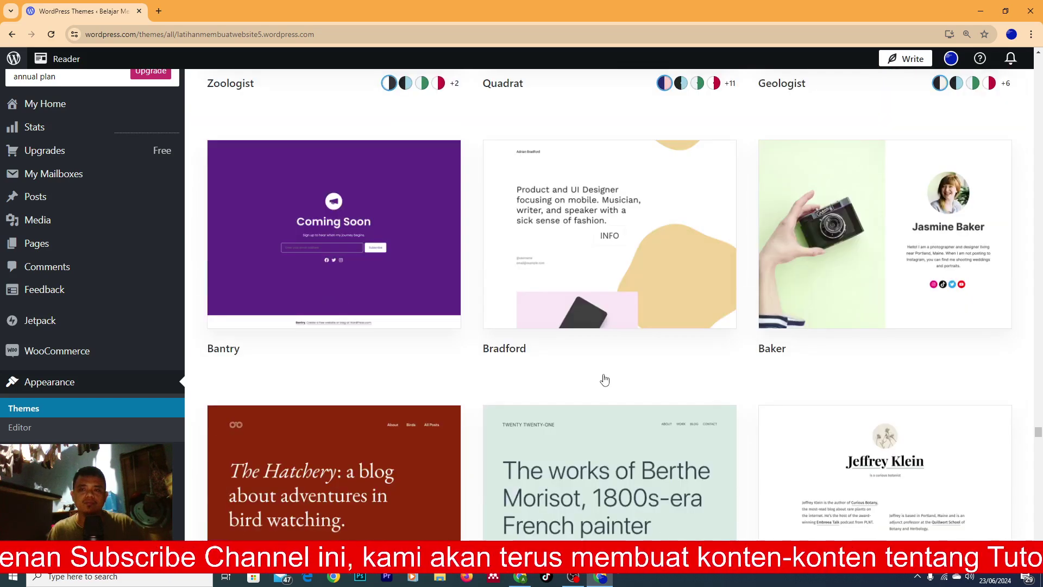
scroll(605, 378, down, 8)
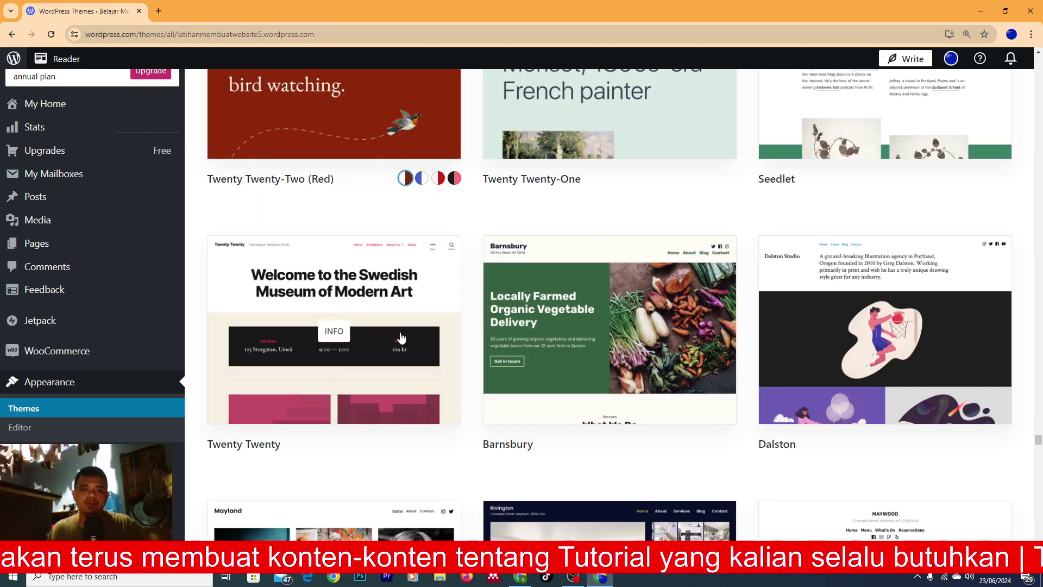
- Open the details of the Twenty Twenty theme and activate it as the site's new design
scroll(400, 343, down, 3)
click(386, 225)
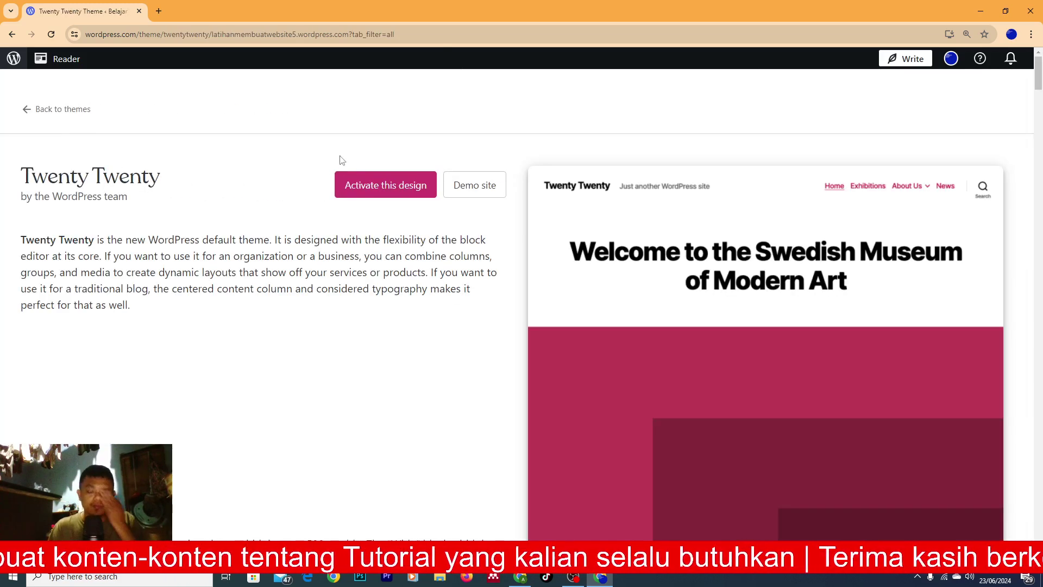
click(402, 189)
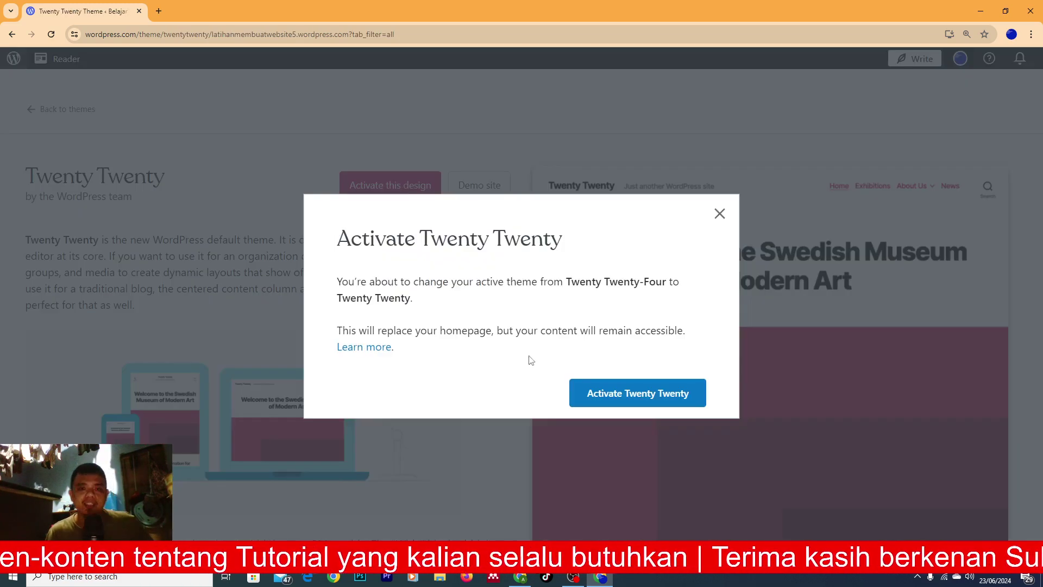
click(630, 403)
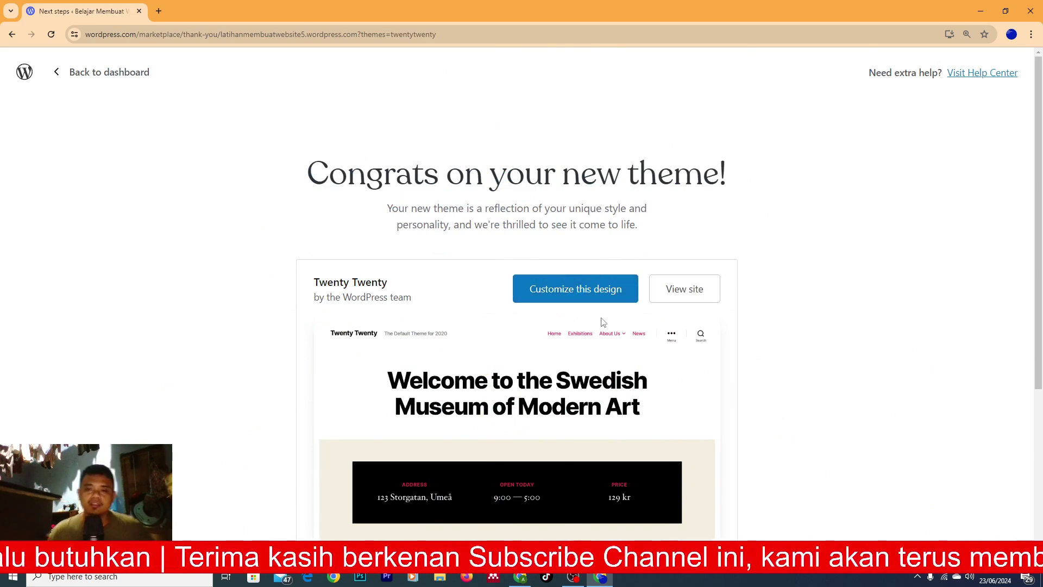
- Start customizing the activated Twenty Twenty design and review the homepage preview from header to lower sections at a reduced page zoom
click(592, 296)
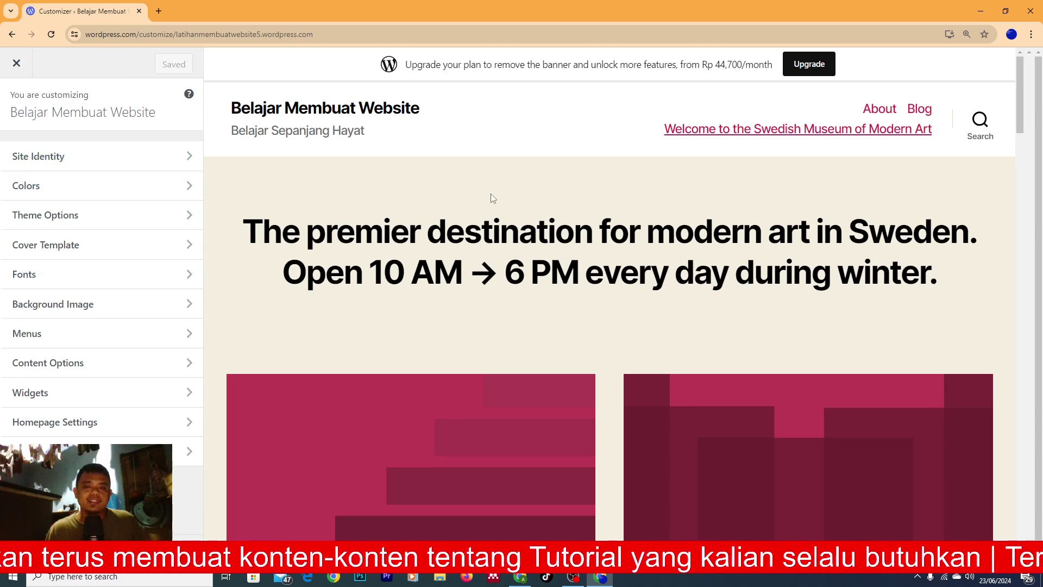
scroll(660, 288, down, 4)
scroll(676, 303, down, 15)
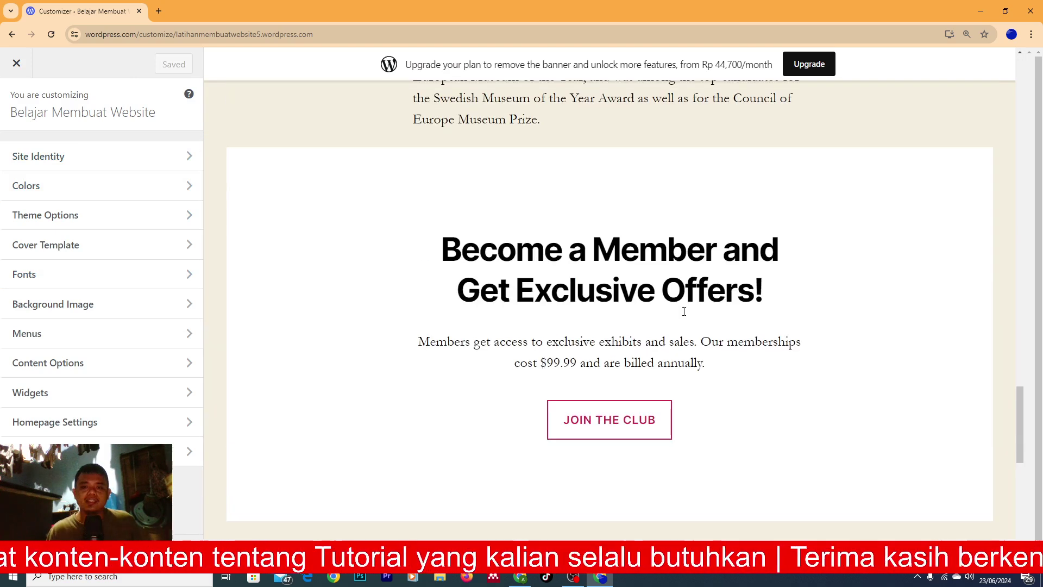
scroll(692, 312, up, 19)
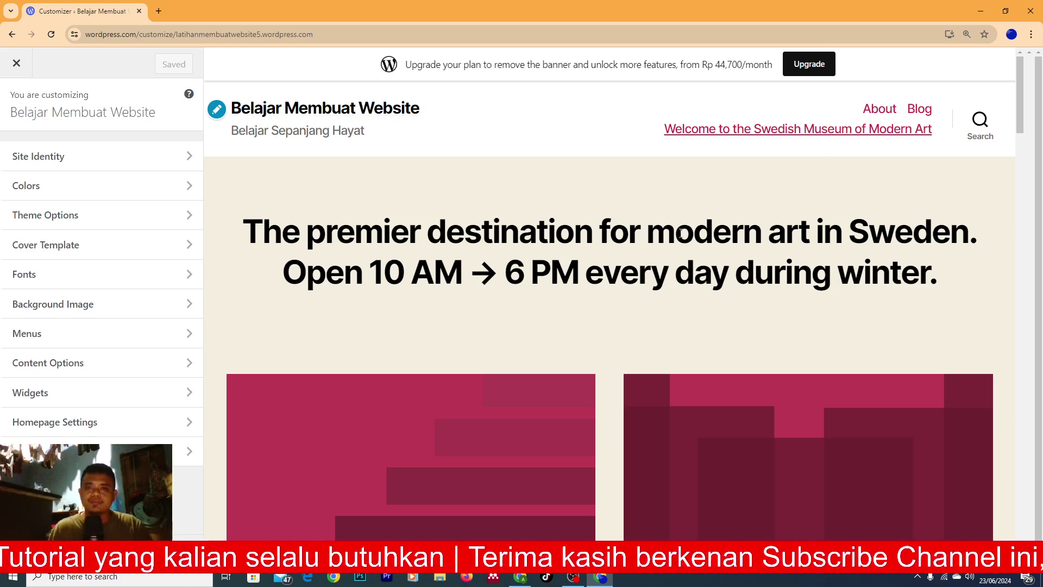
key(ctrl+minus)
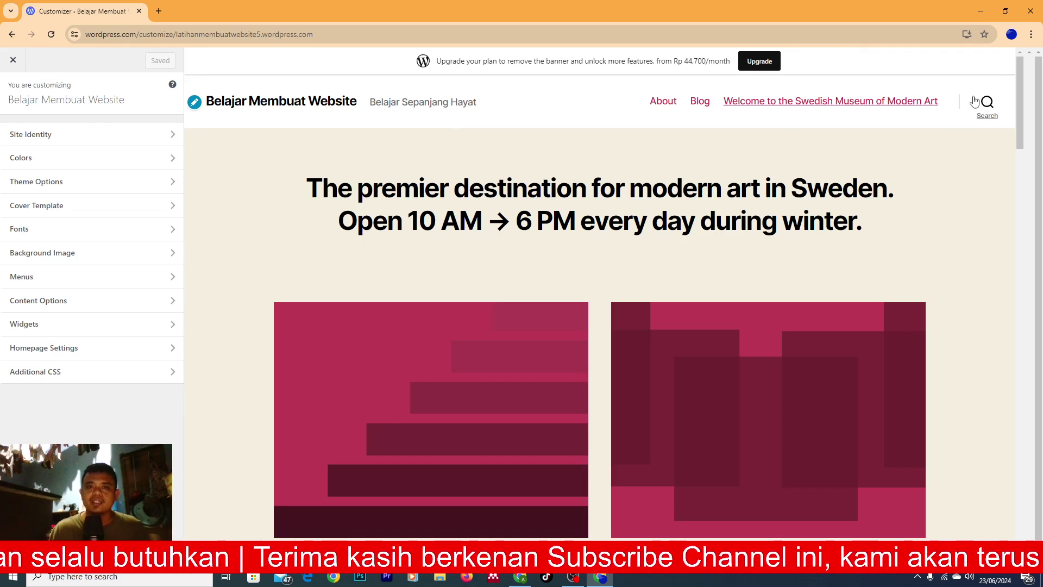
- Create a new navigation menu named Menu for the site, without assigning a location yet
click(24, 277)
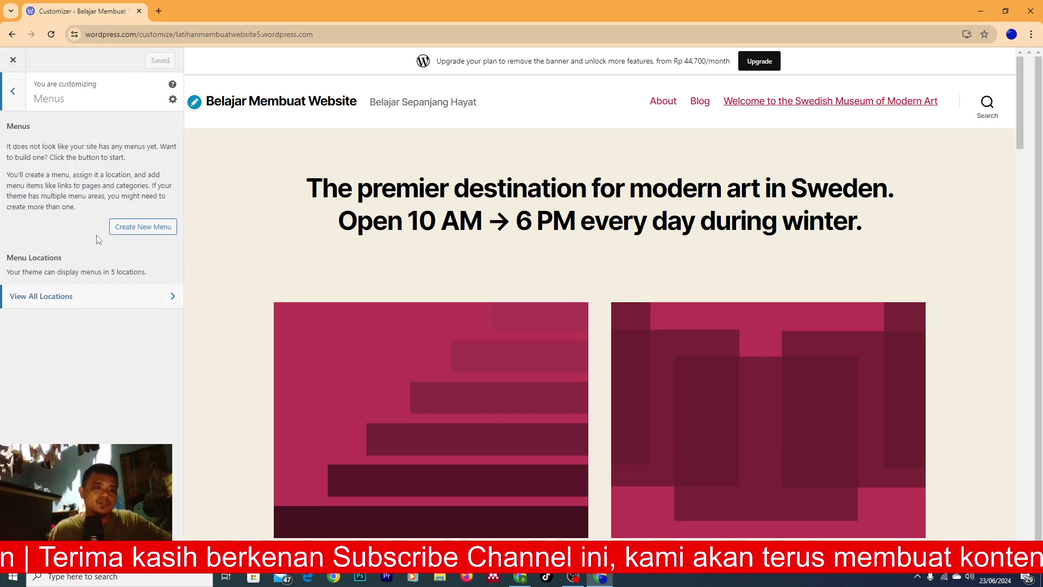
click(152, 234)
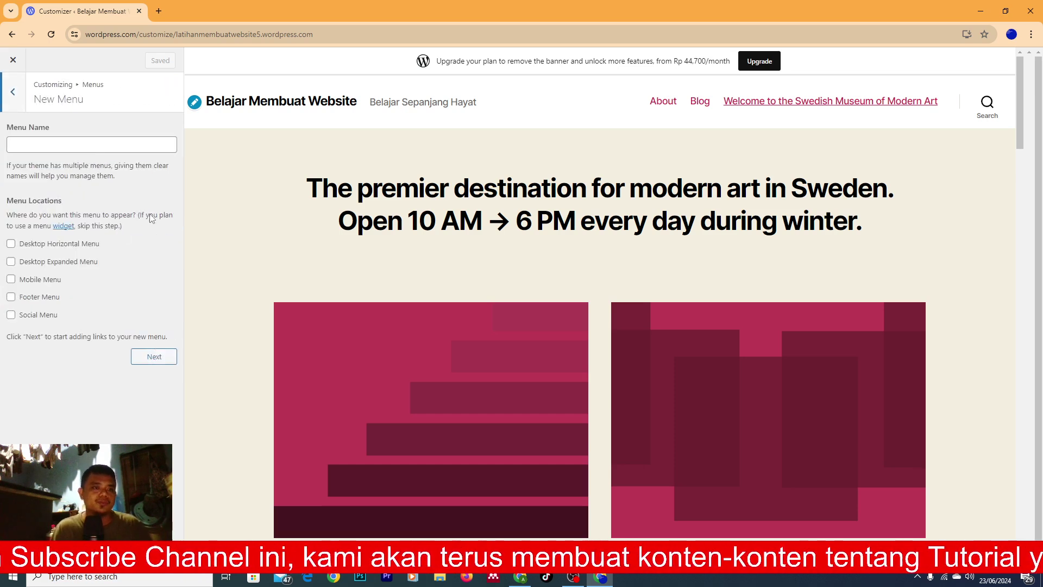
click(60, 144)
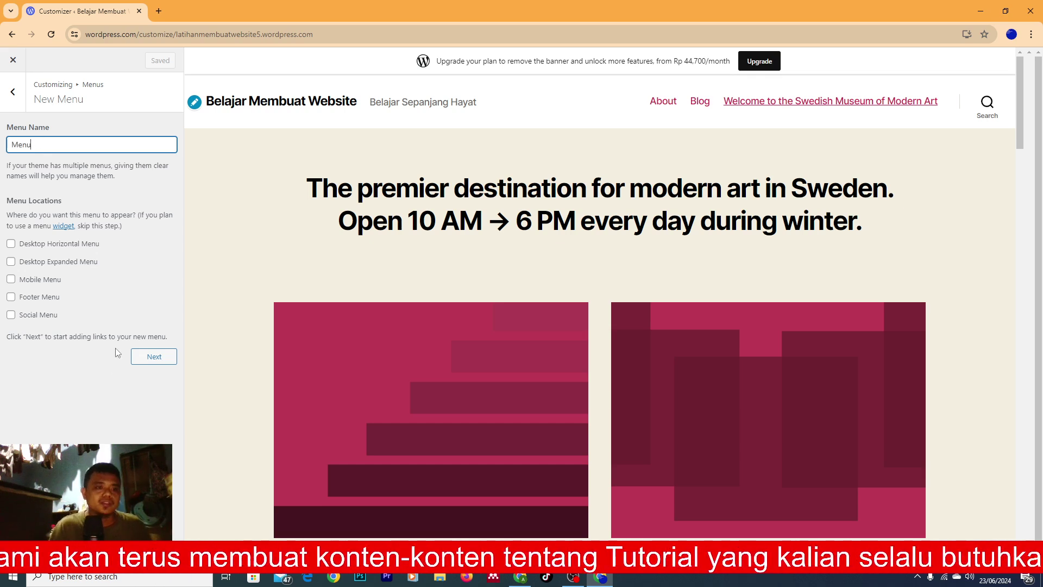
click(152, 356)
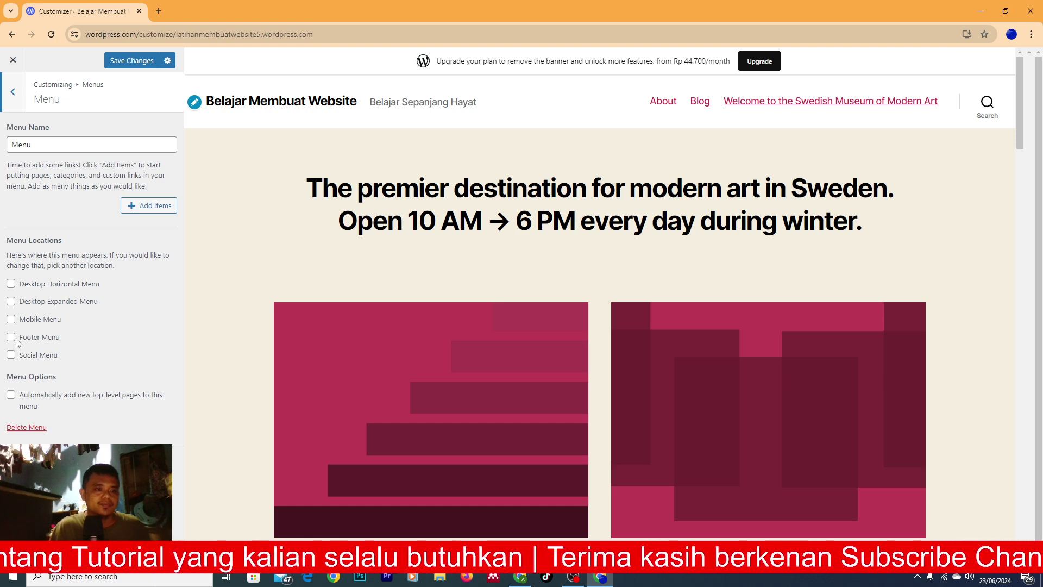
- Set the menu to add new top-level pages automatically, and assign it to the Desktop Horizontal Menu and Desktop Expanded Menu locations
click(11, 396)
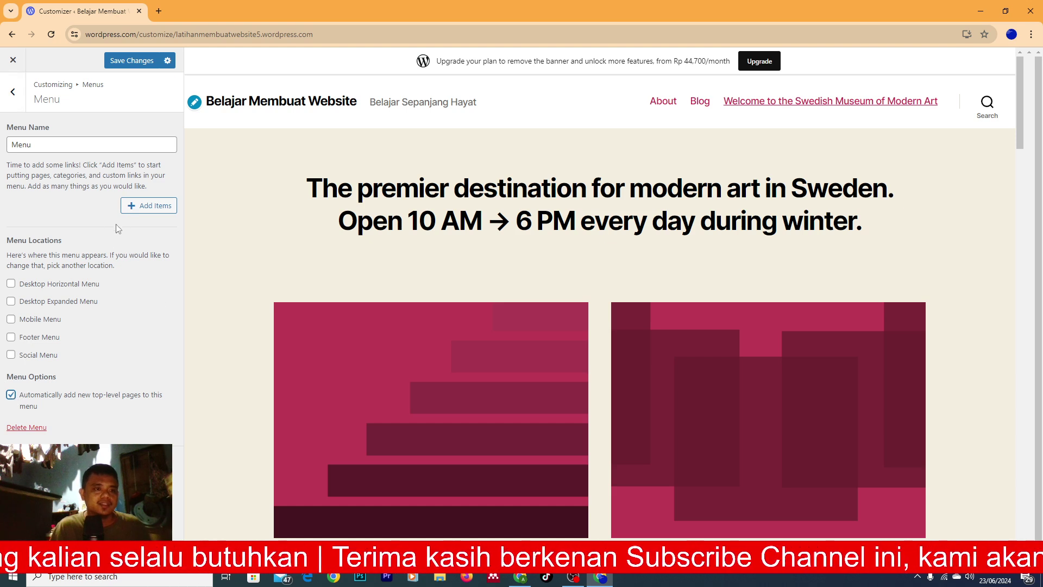
click(11, 284)
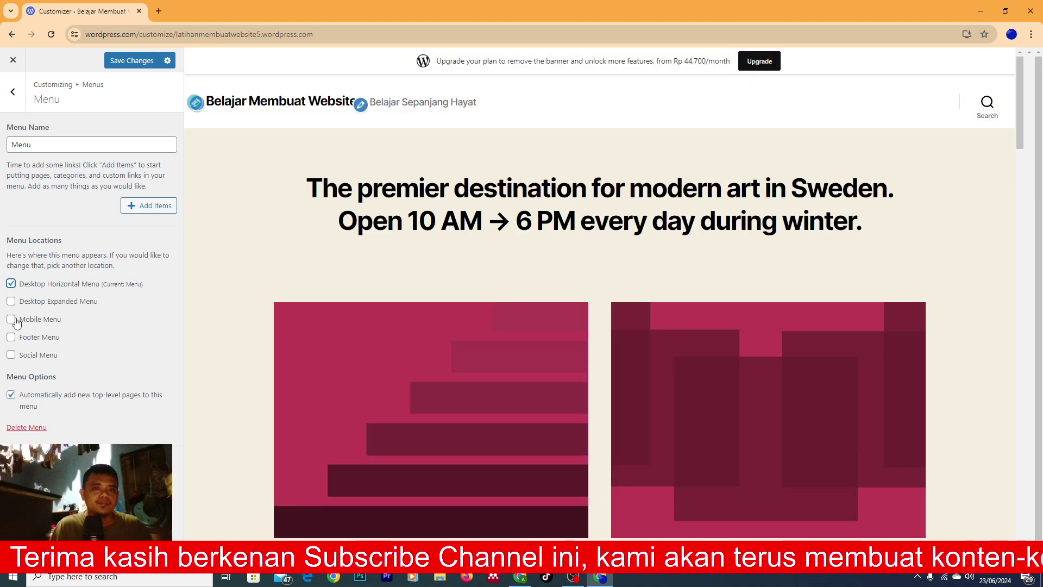
click(12, 302)
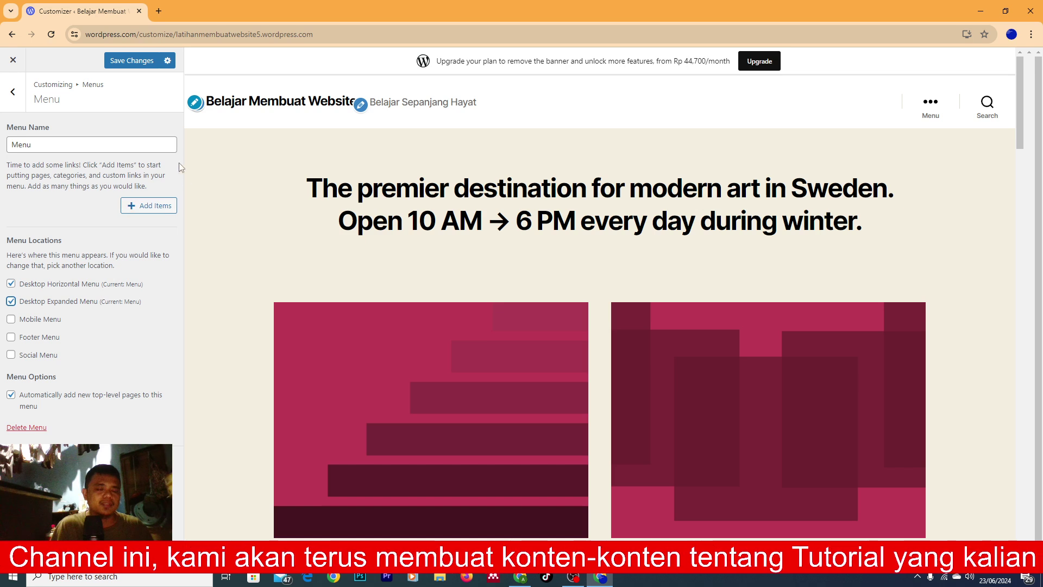
- Create two new pages named Home and Profil as items of the menu
click(155, 212)
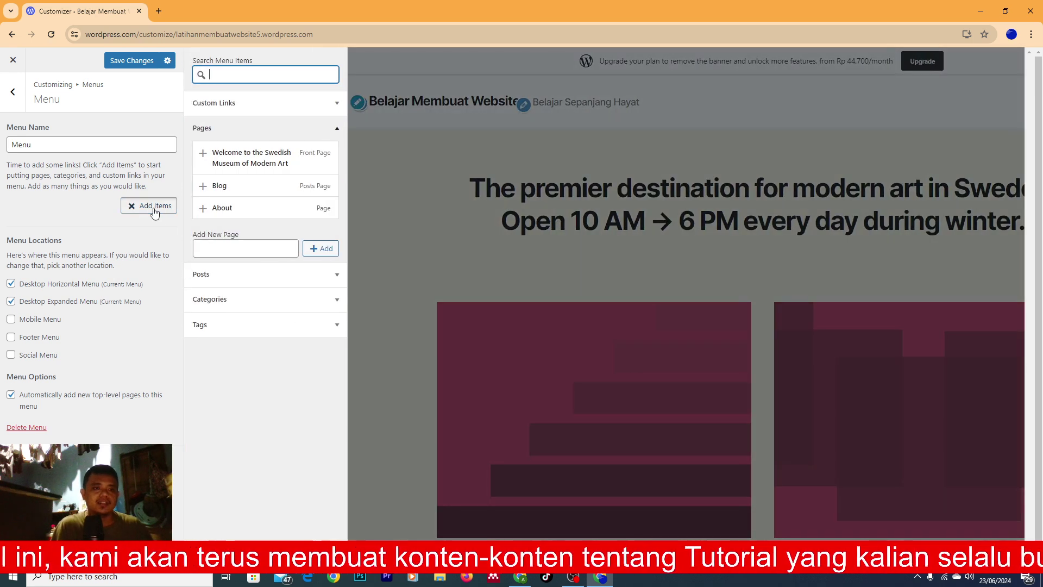
click(218, 252)
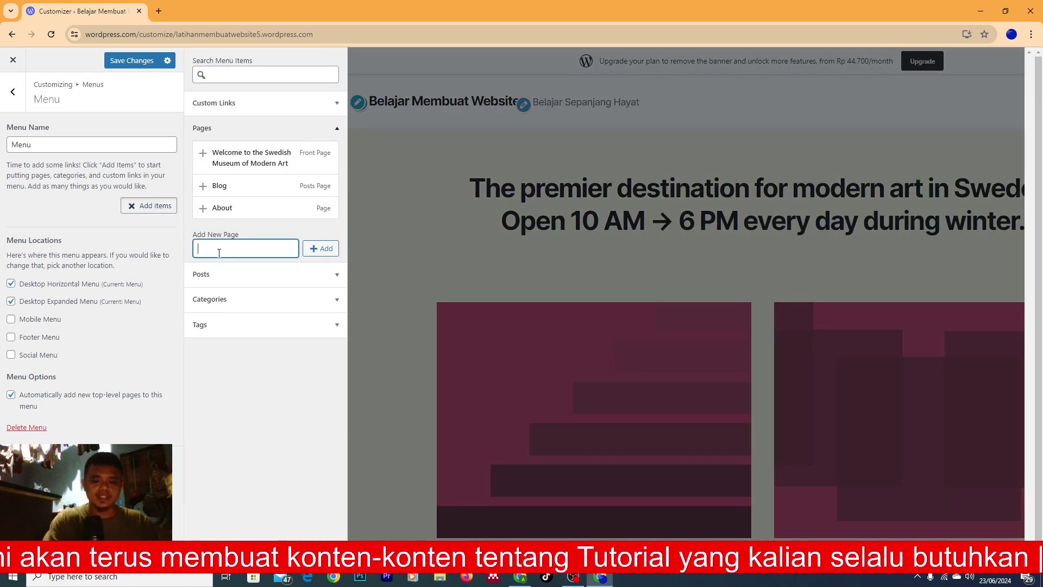
text(Home)
click(324, 248)
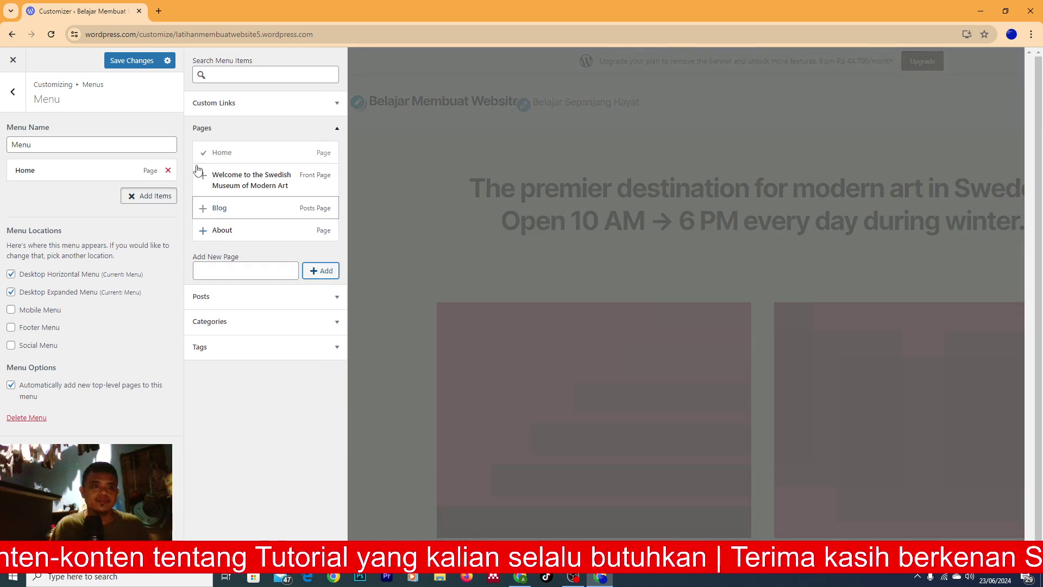
click(227, 270)
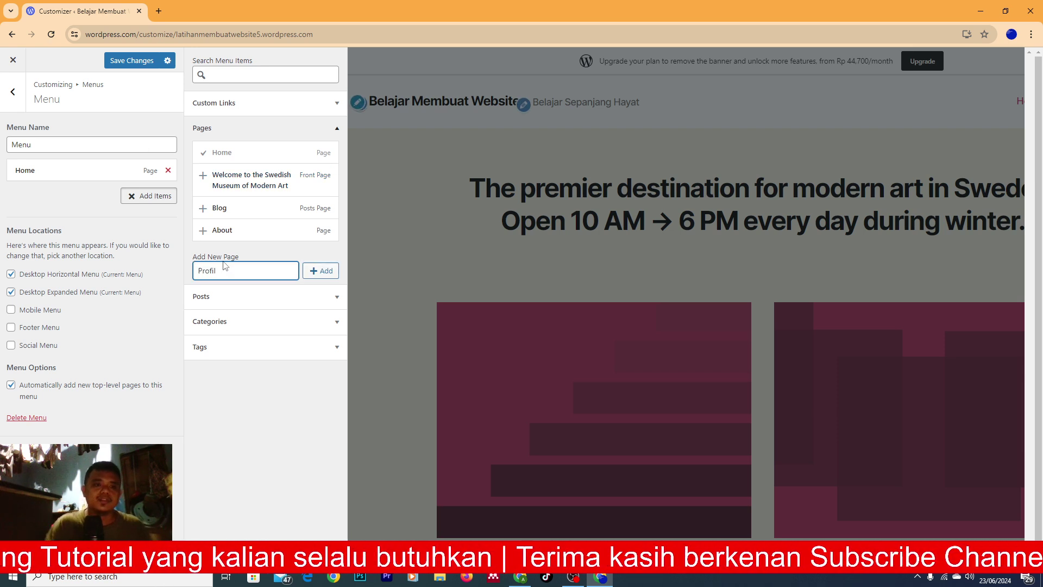
click(322, 273)
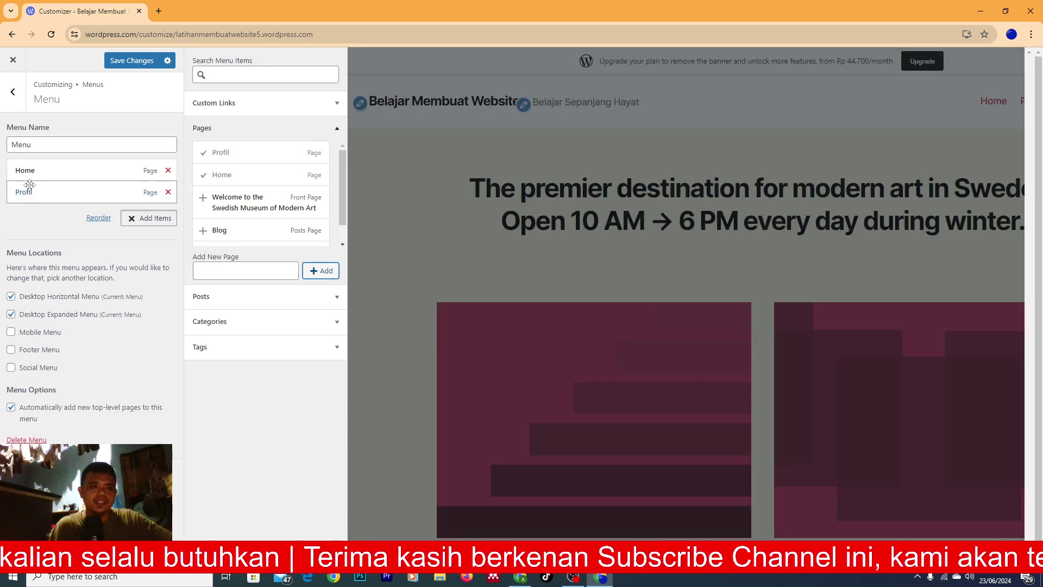
- Create a new page named Struktur Organisasi in the menu and nest it as a sub item under Profil
click(227, 270)
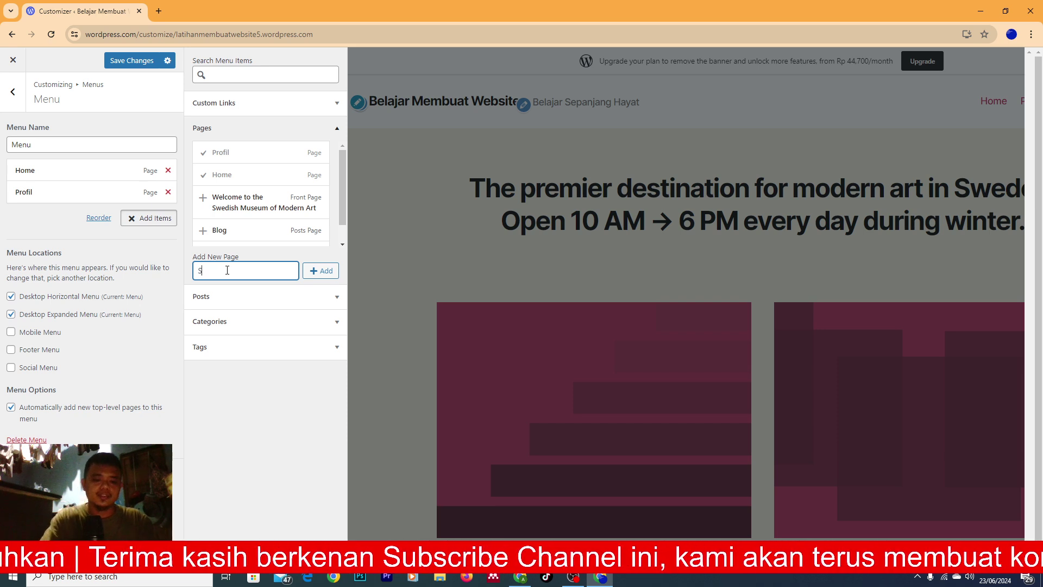
text(Struktur O)
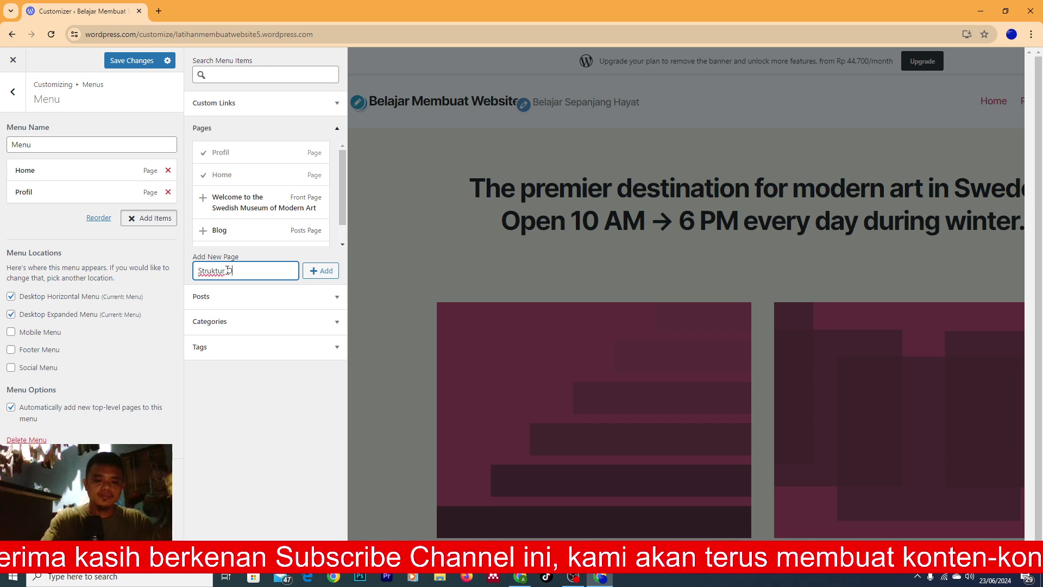
text(rganisasi)
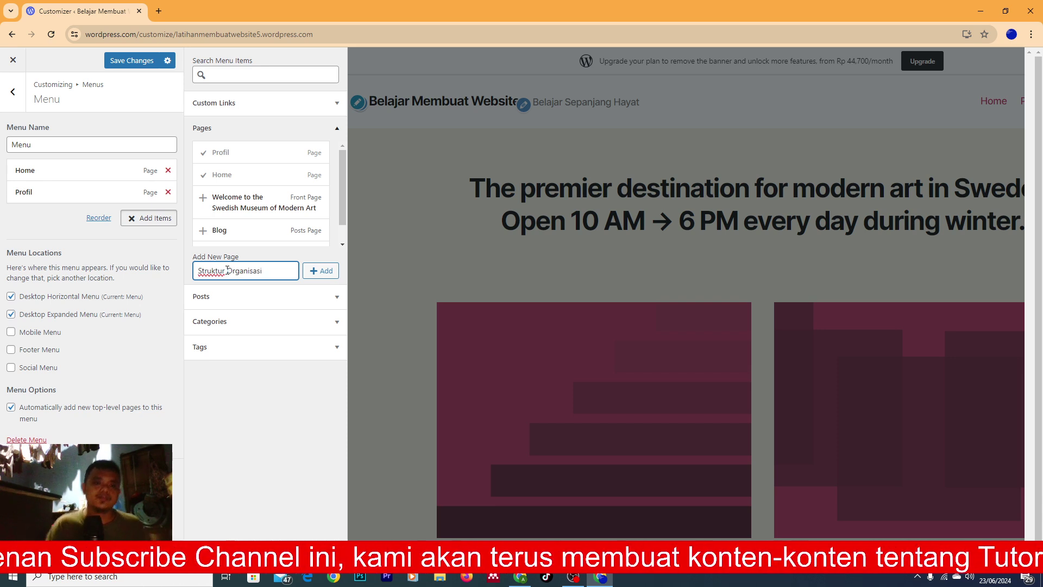
click(325, 270)
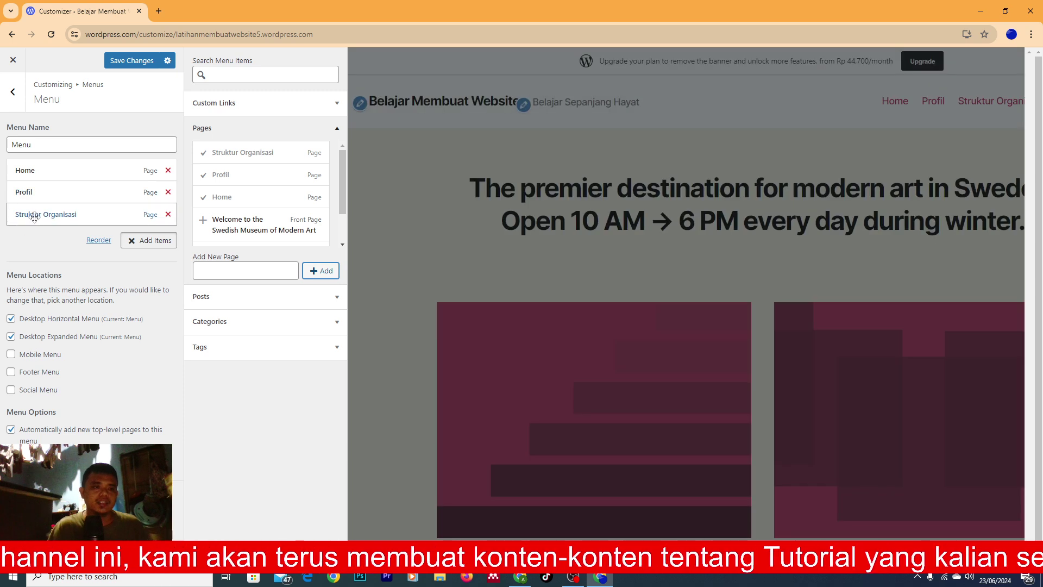
mouse_move(34, 217)
mouse_down()
mouse_move(27, 195)
mouse_move(28, 217)
mouse_move(39, 215)
mouse_up()
- Create a new page named Sejarah Singkat in the menu and nest it as a sub item of Profil, below Struktur Organisasi
click(234, 271)
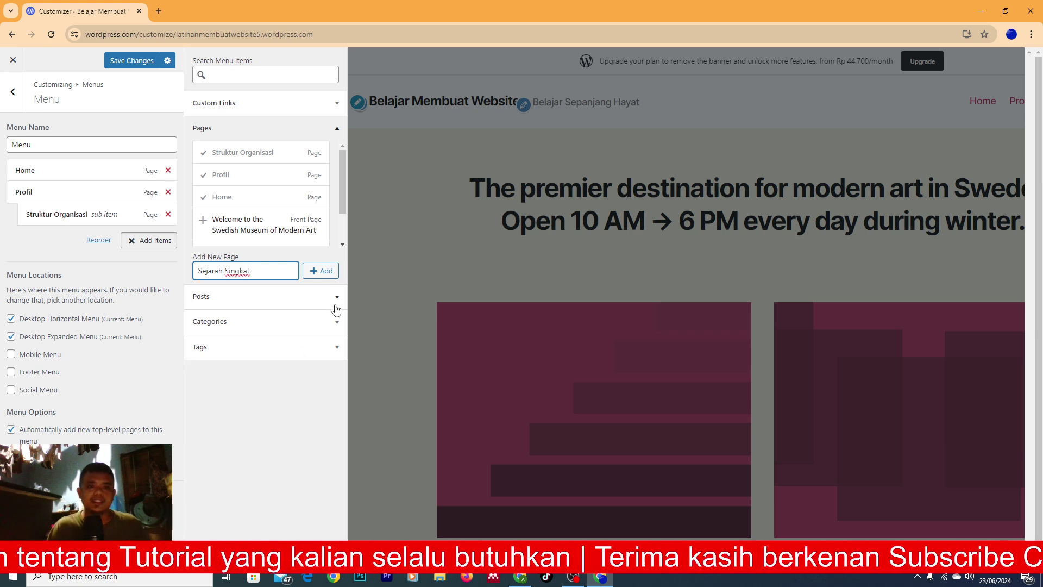
click(326, 275)
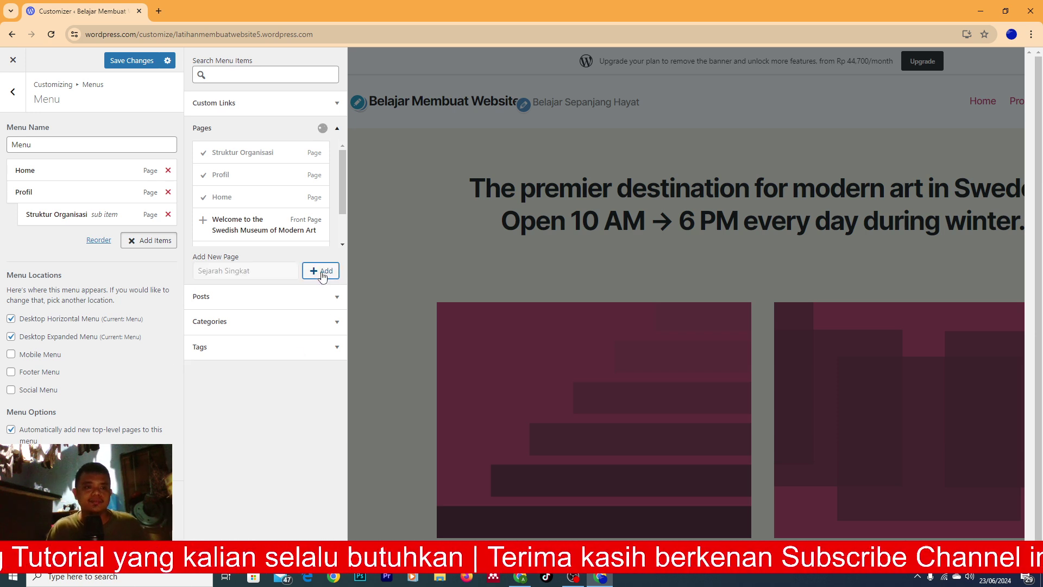
drag(23, 238, 55, 235)
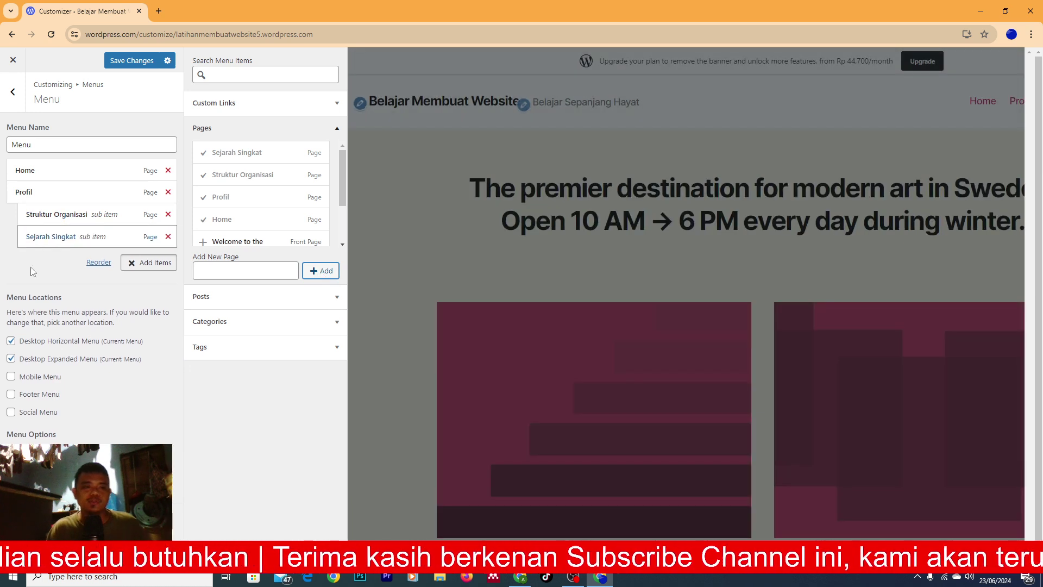
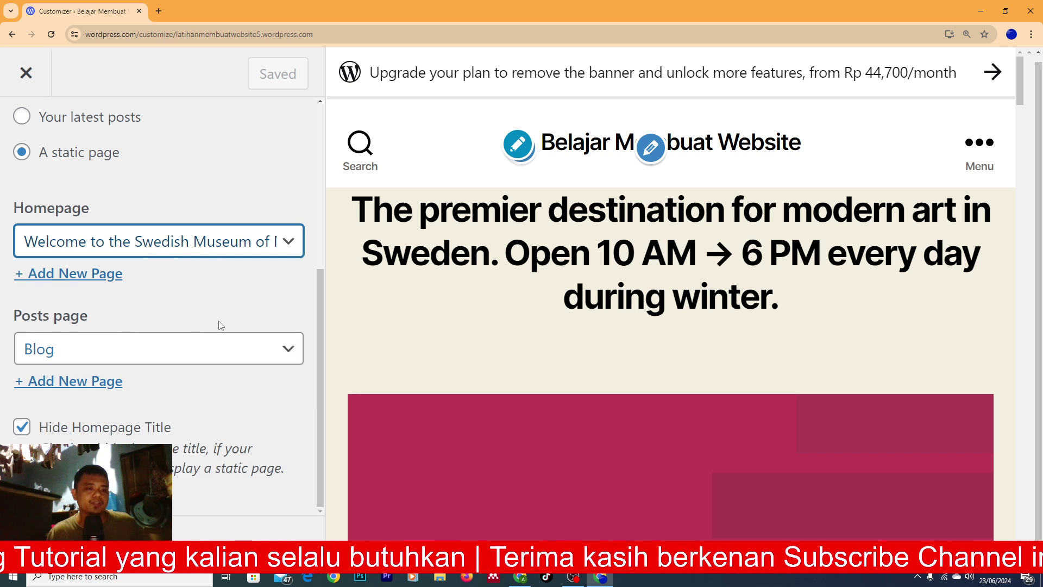
- Close the site customization and return from the Twenty Twenty activation page to the dashboard
click(26, 72)
scroll(81, 102, down, 5)
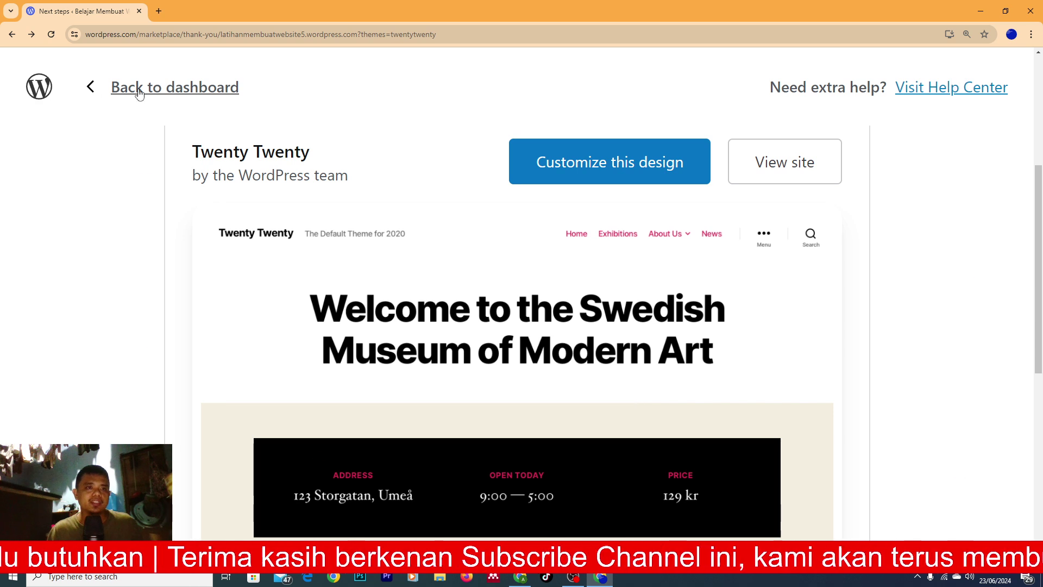
click(169, 94)
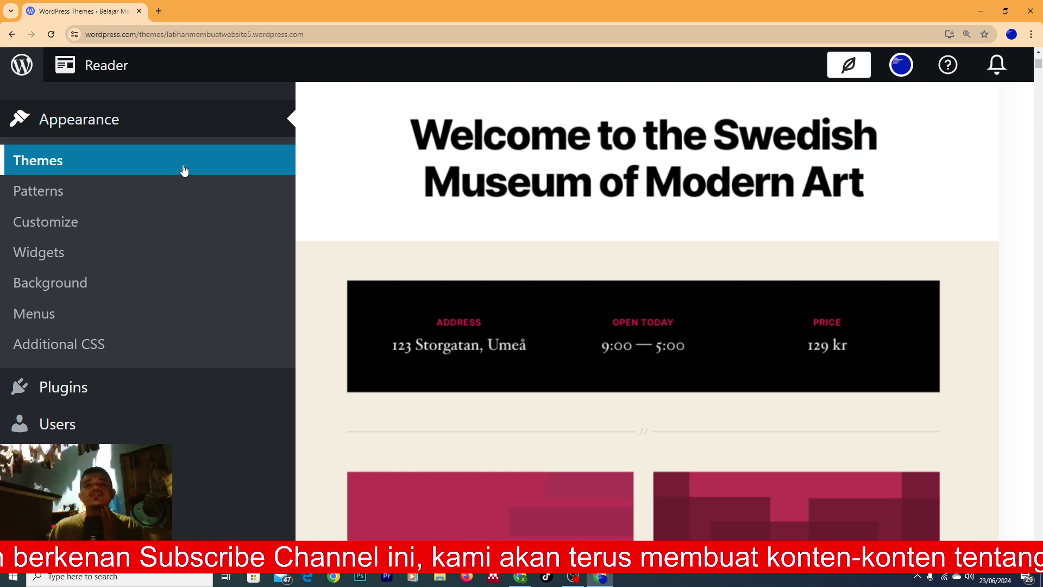
- Reopen the site's customization from the dashboard's appearance options and review the homepage preview
key(ctrl+minus)
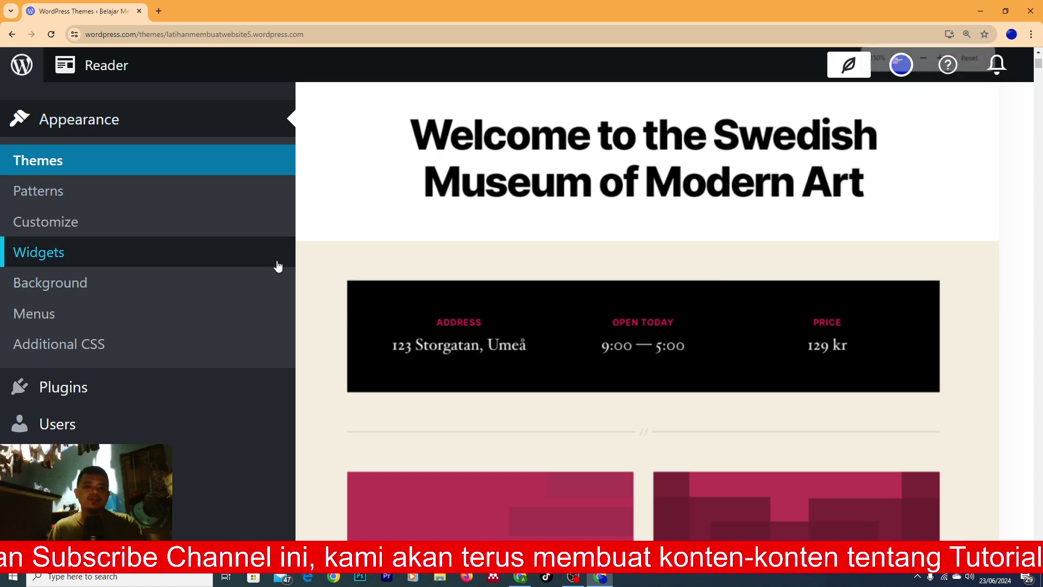
scroll(295, 304, up, 6)
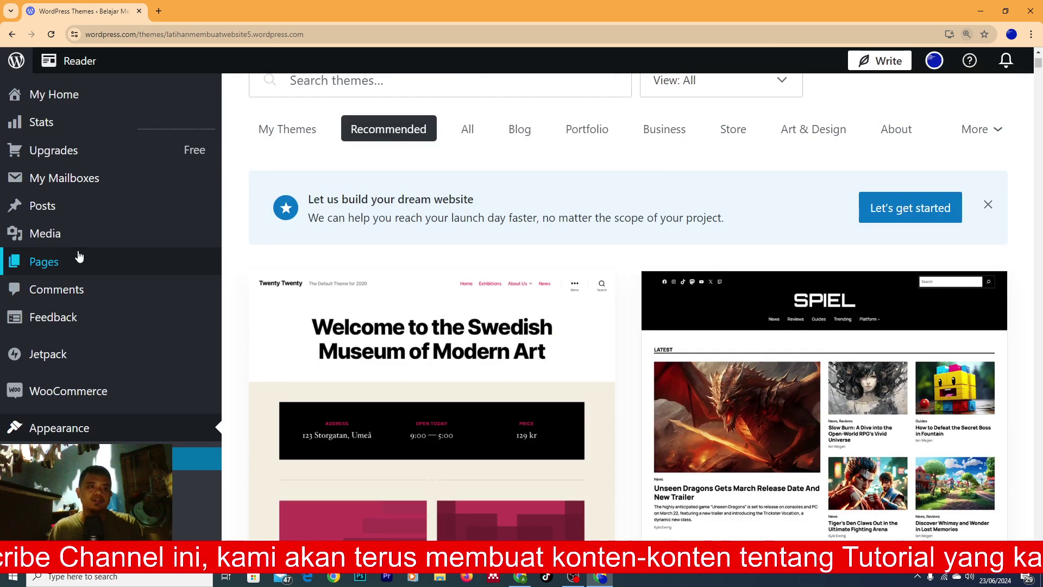
key(ctrl+plus)
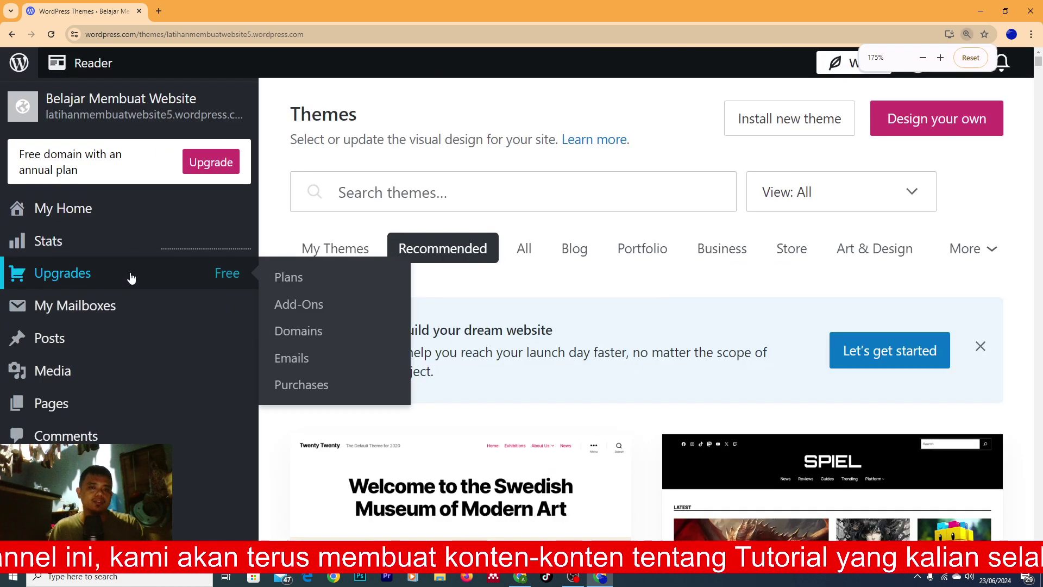
key(ctrl+minus)
key(ctrl+minus)
key(ctrl+minus)
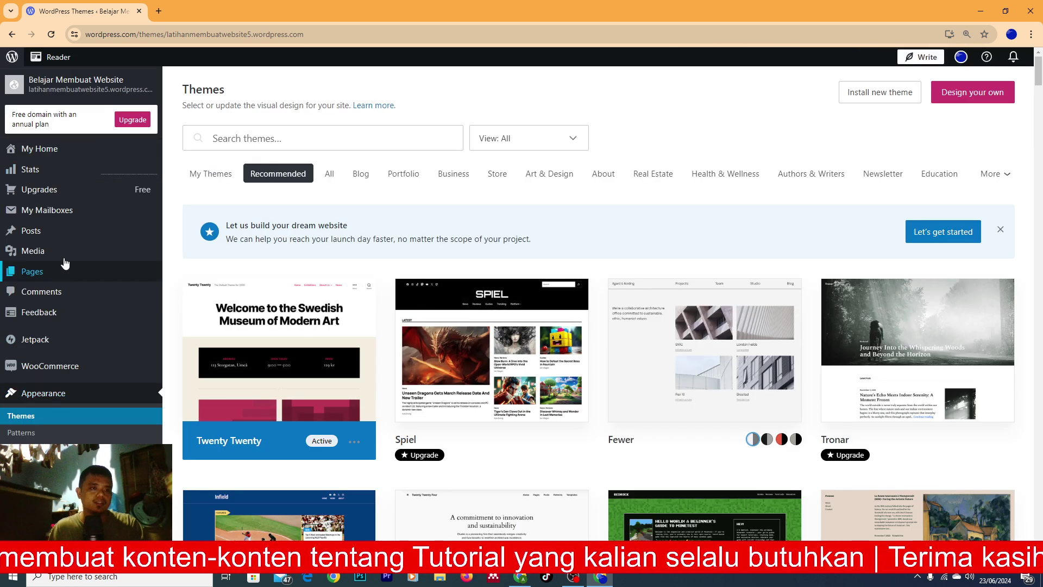
scroll(237, 253, down, 4)
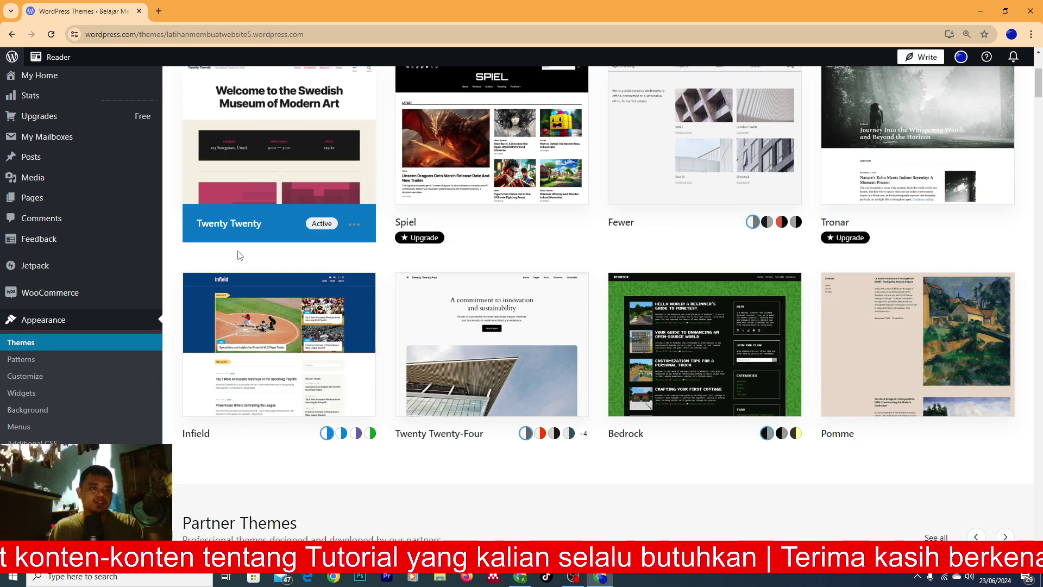
click(25, 375)
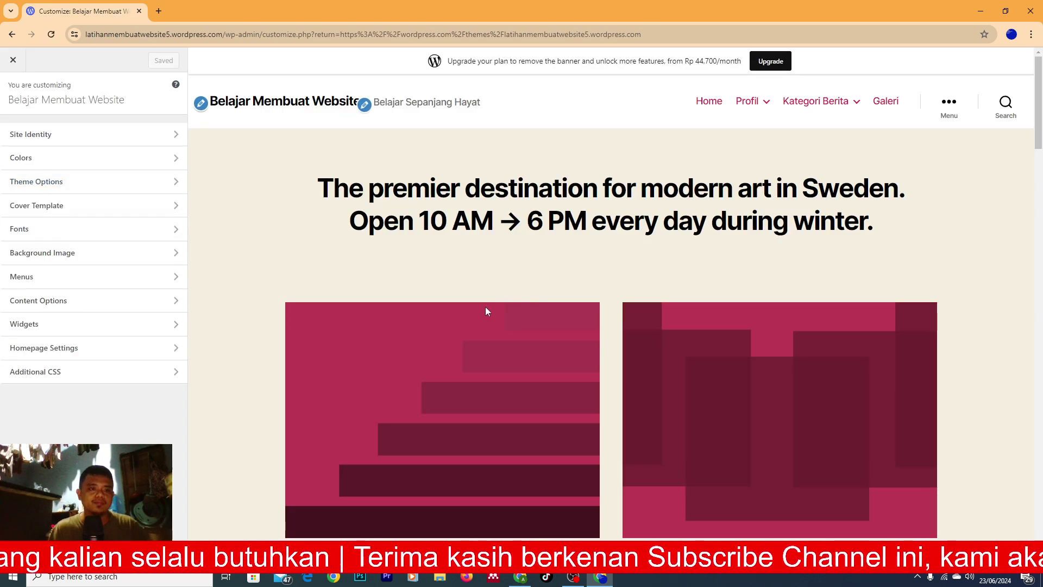
scroll(486, 309, down, 10)
scroll(487, 314, up, 3)
scroll(488, 313, up, 7)
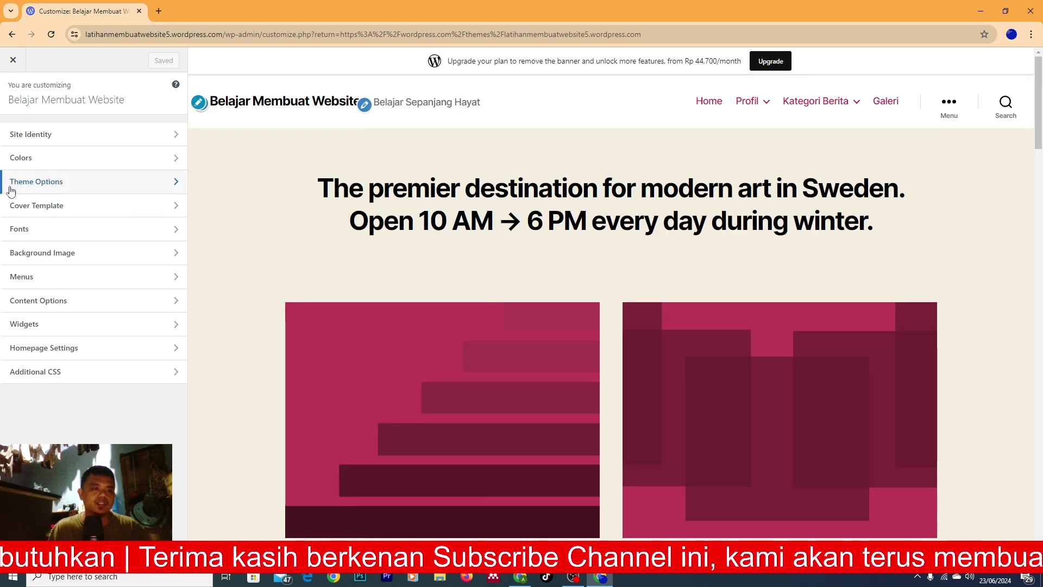
- In the theme options, turn off the header search and the author bio, and show posts on archive pages as Summary
key(ctrl+plus)
key(ctrl+plus)
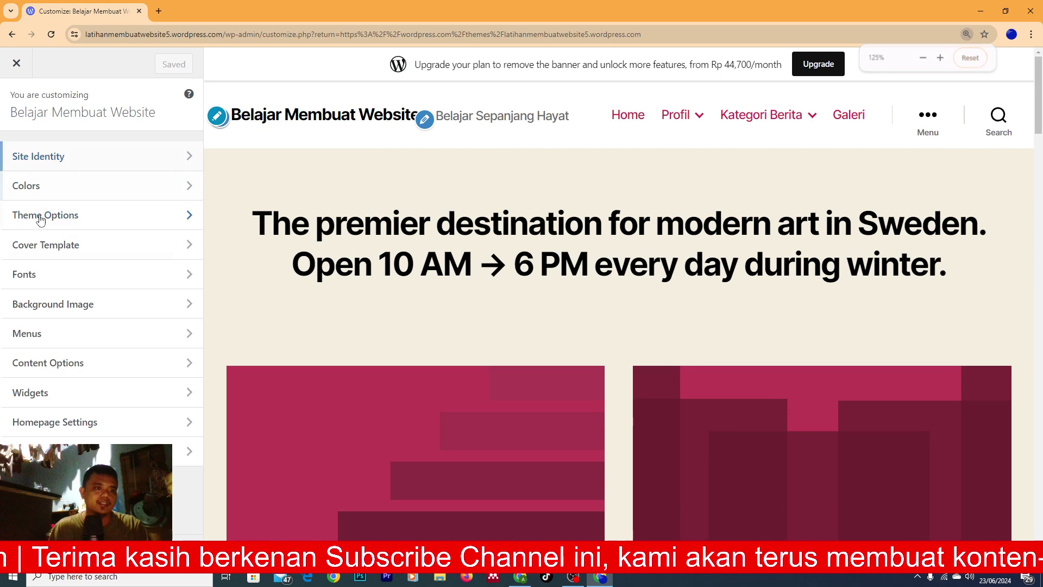
click(94, 219)
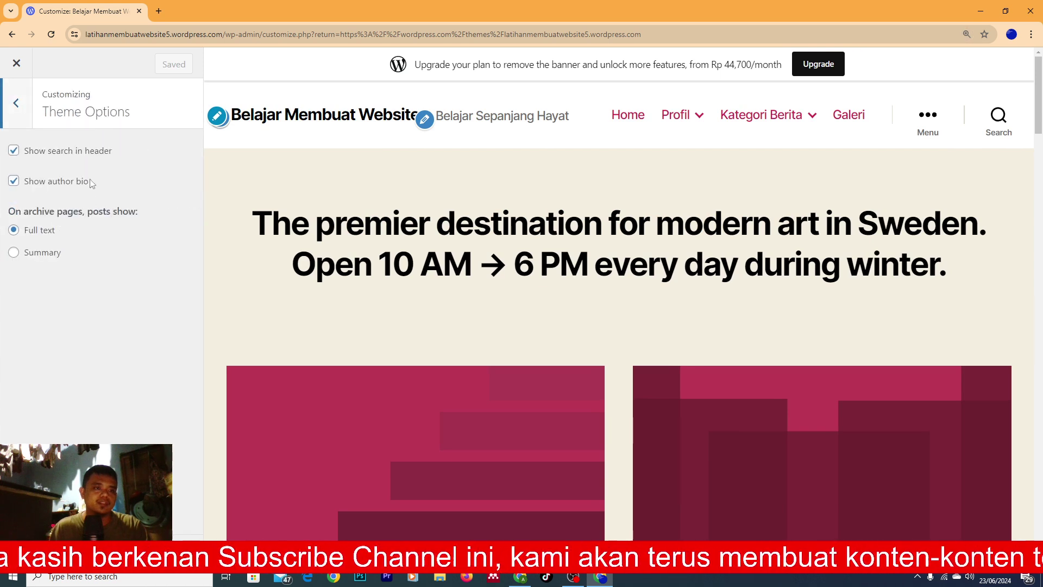
click(14, 152)
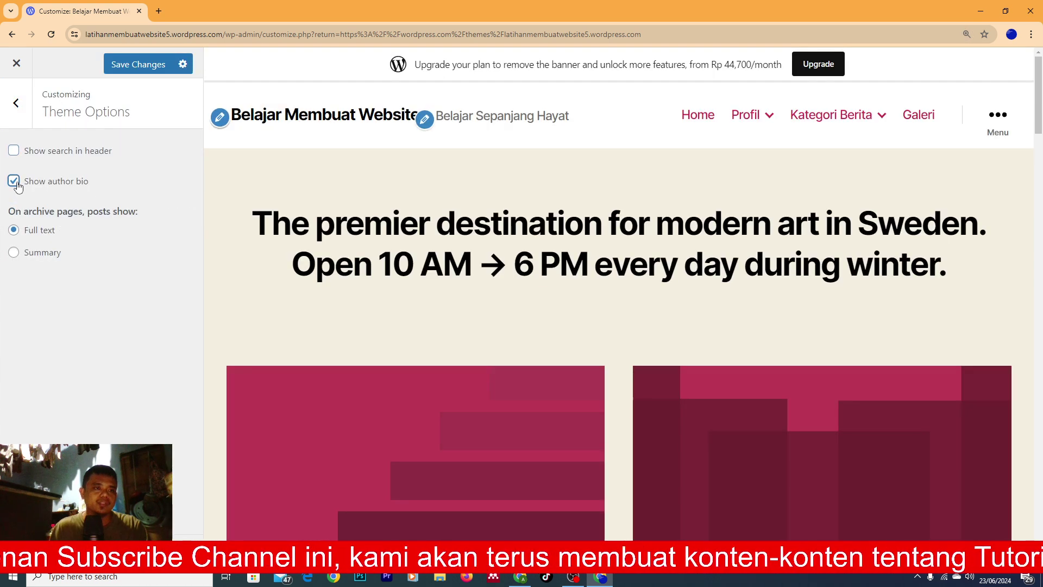
click(16, 185)
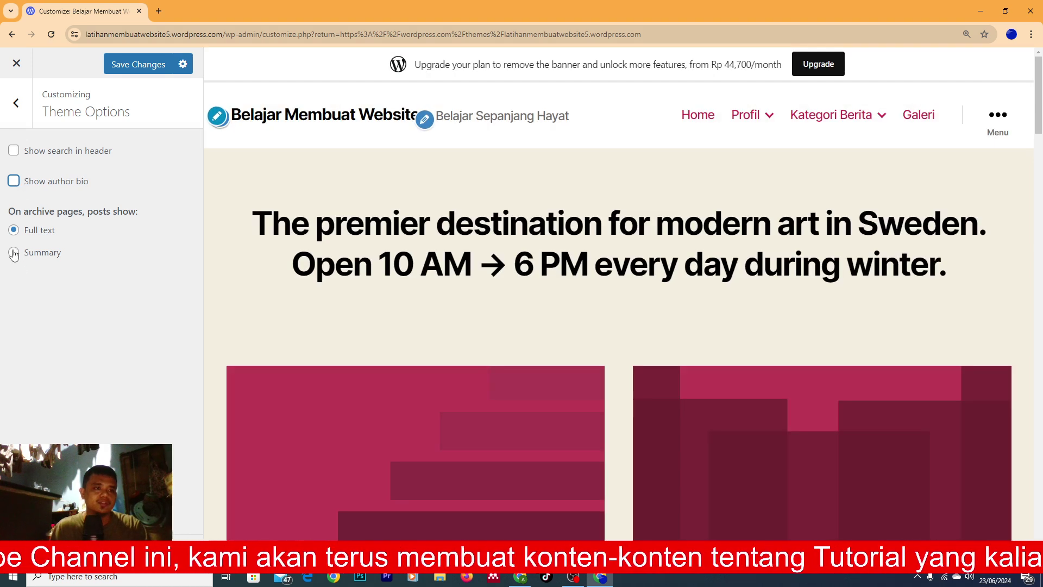
click(14, 253)
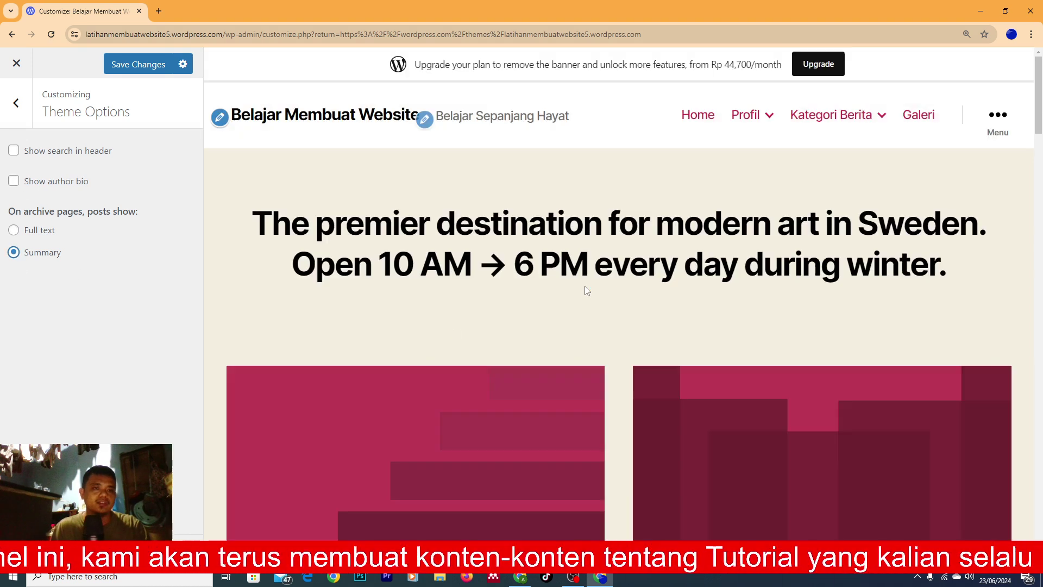
click(16, 104)
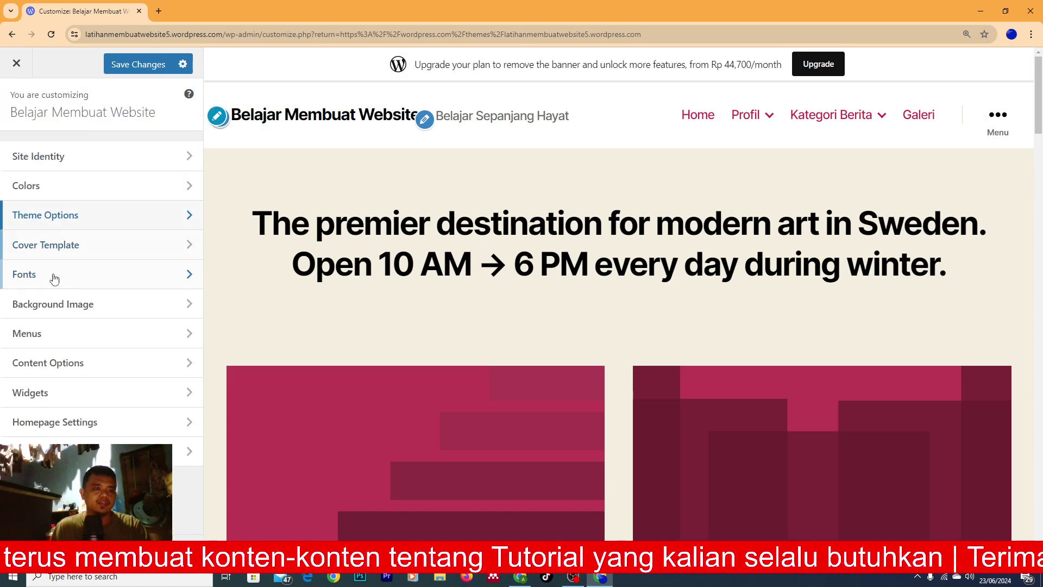
- Examine the Background Image, Content Options and Footer #1 widget settings without changing them
click(92, 305)
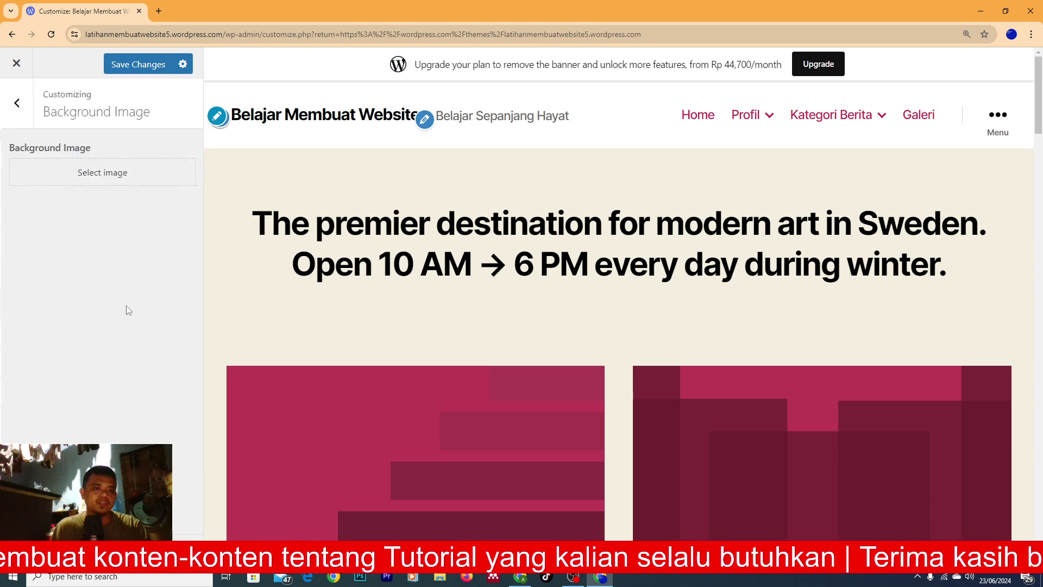
click(14, 112)
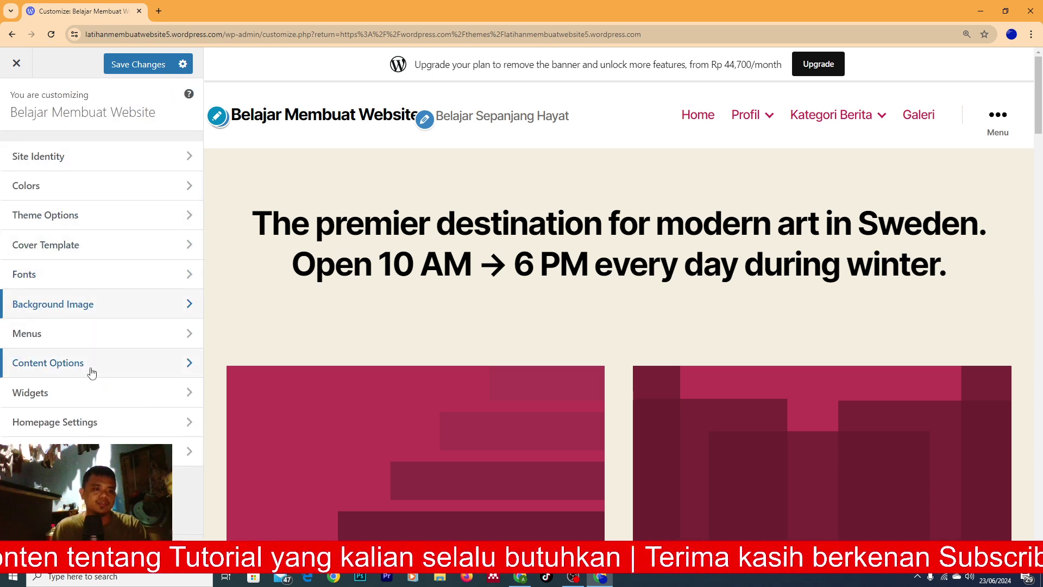
click(108, 367)
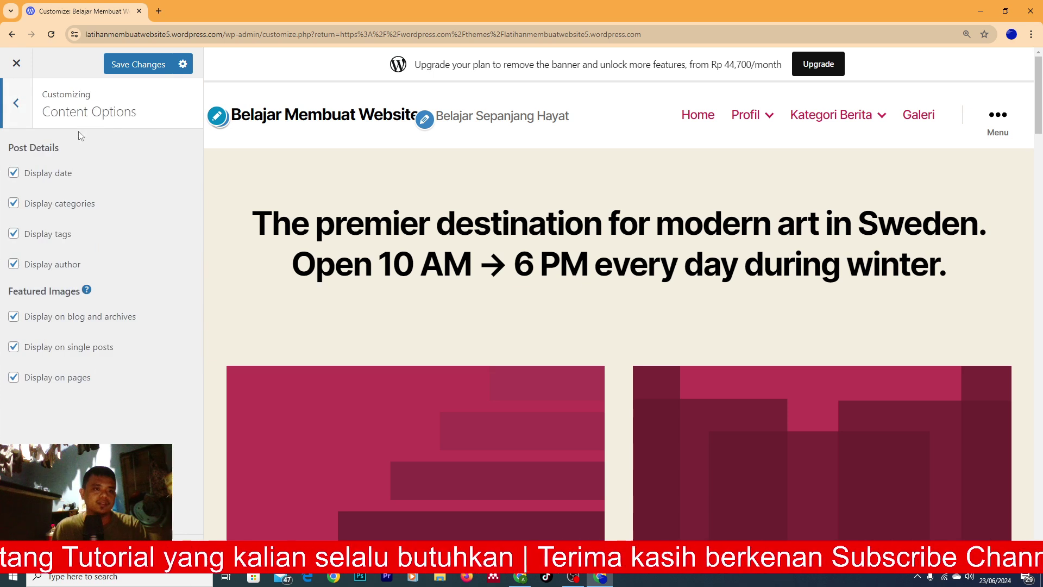
click(4, 113)
click(32, 395)
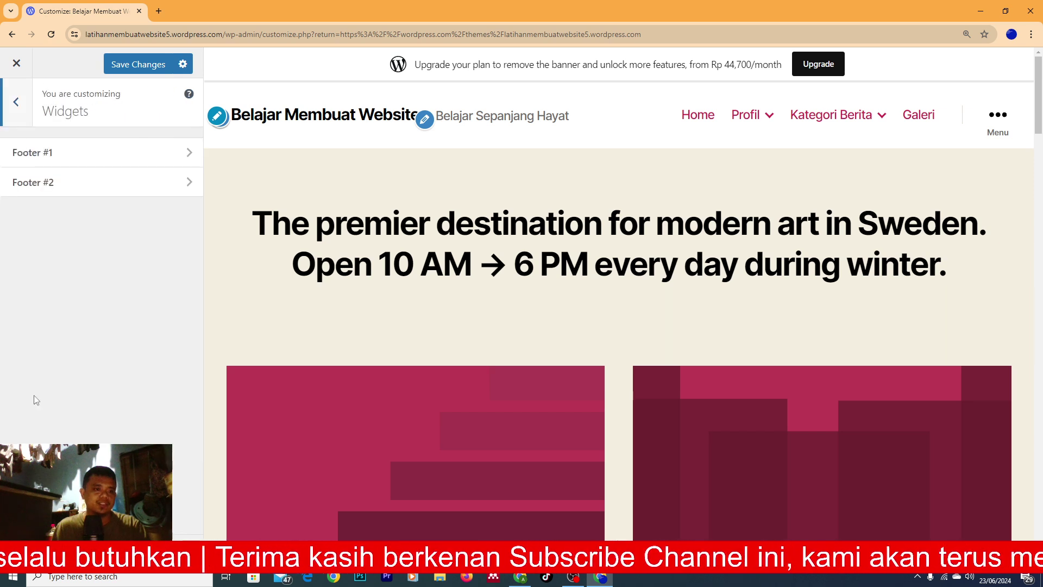
click(101, 153)
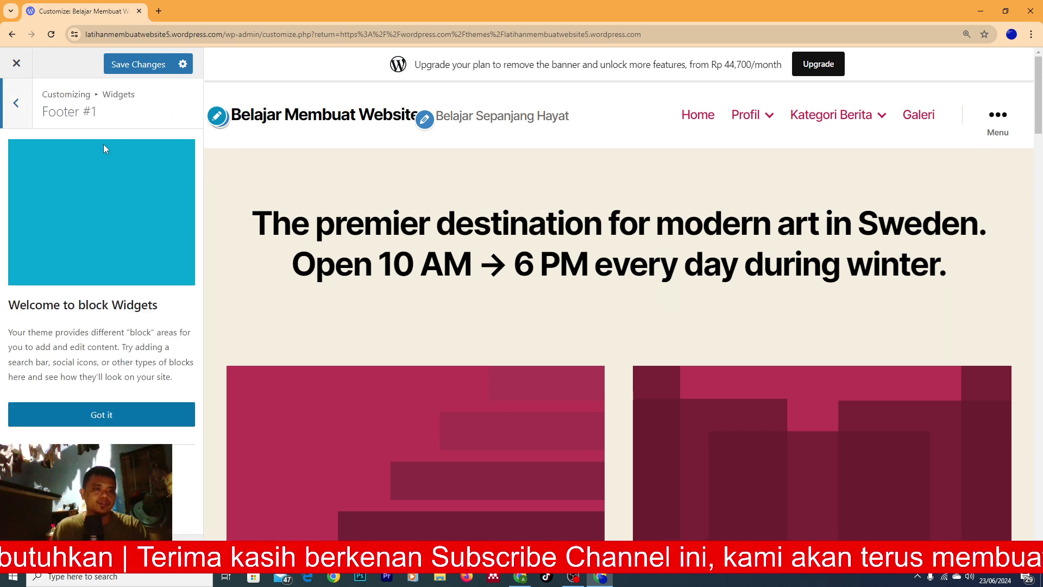
click(17, 111)
click(11, 106)
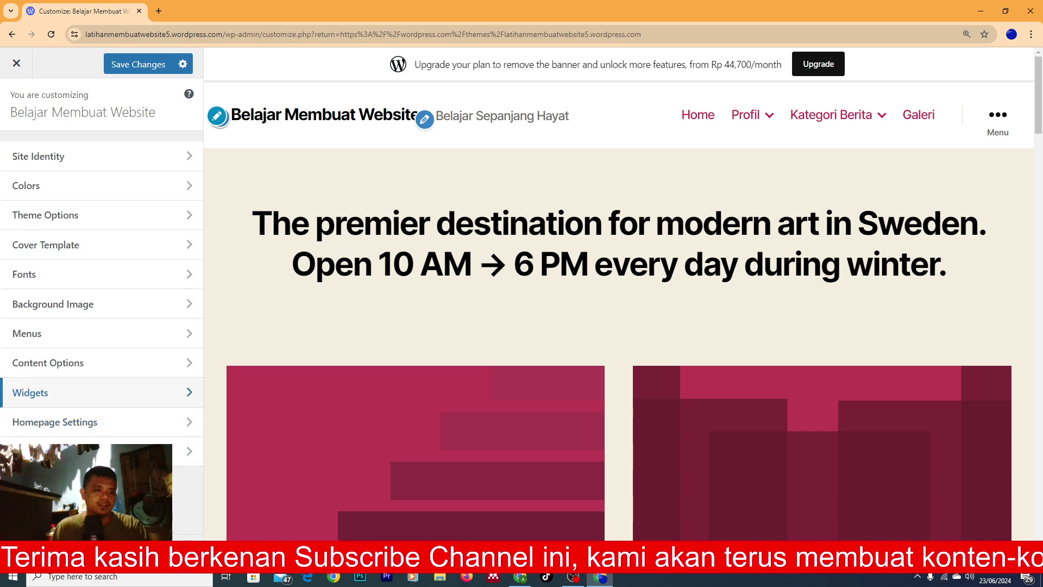
- Open the homepage settings and review the static homepage's preview down to the footer
click(83, 427)
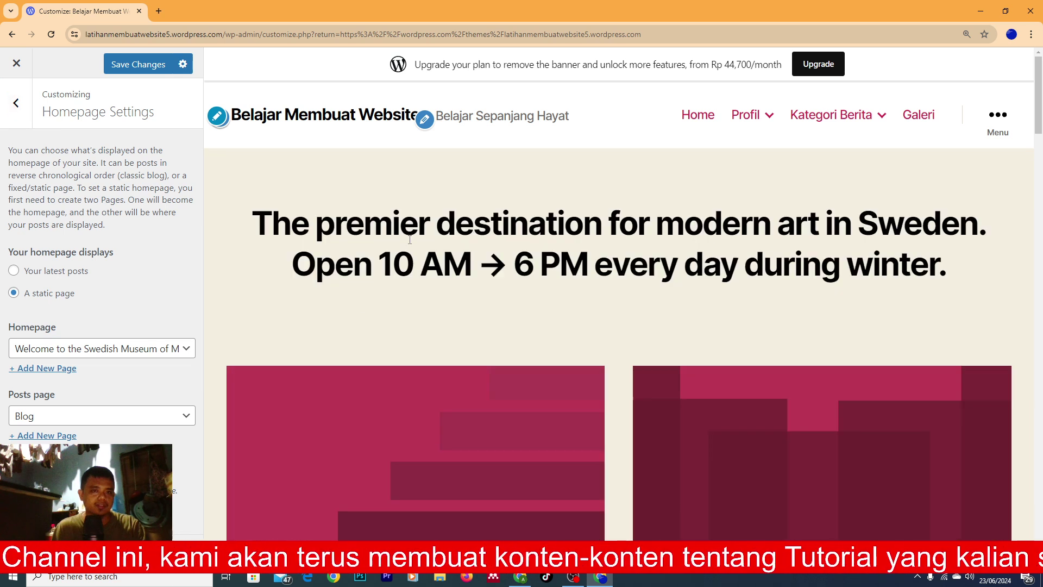
scroll(420, 231, down, 6)
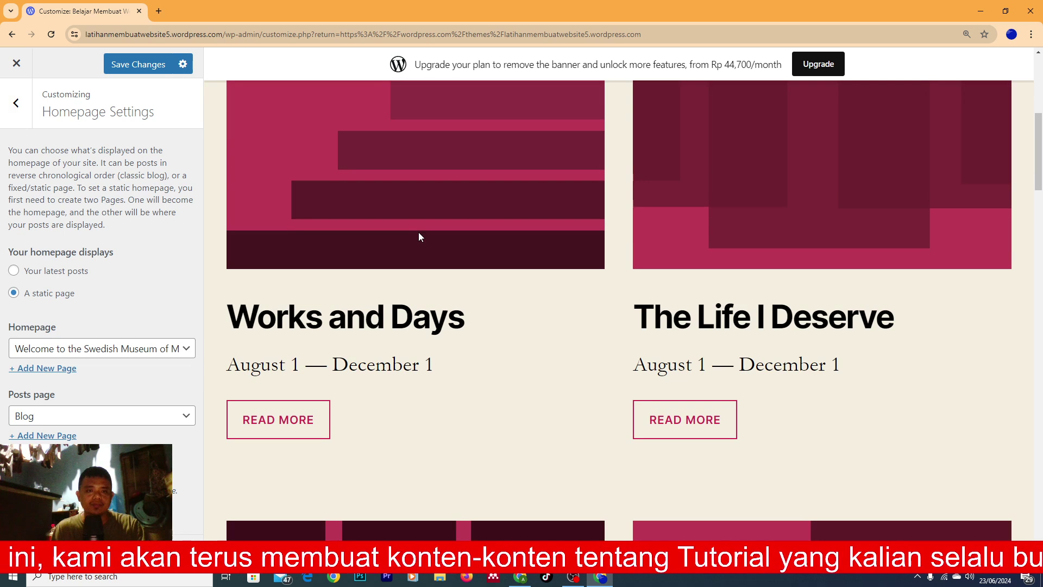
scroll(434, 272, down, 1)
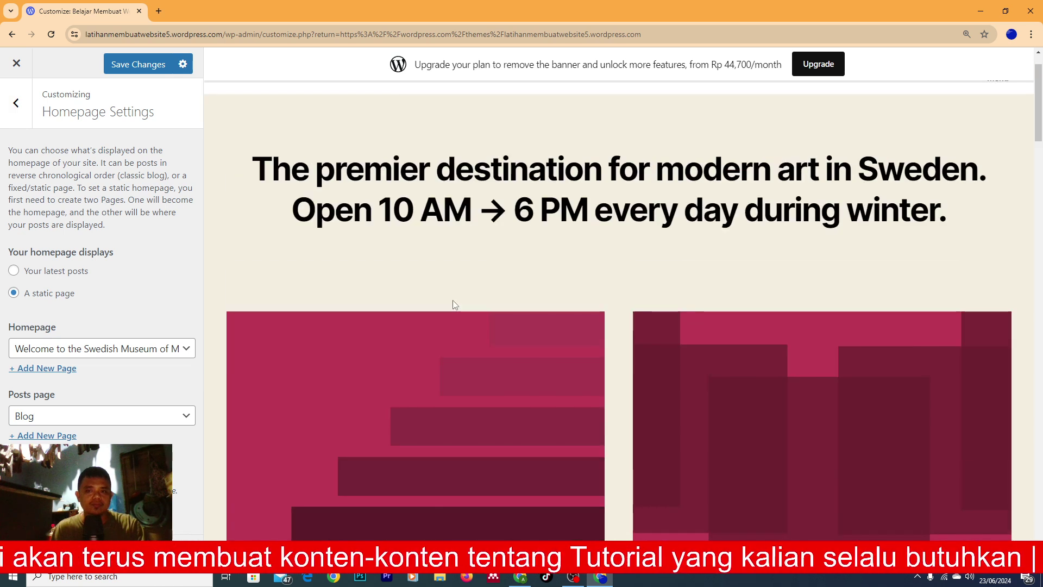
scroll(473, 306, down, 15)
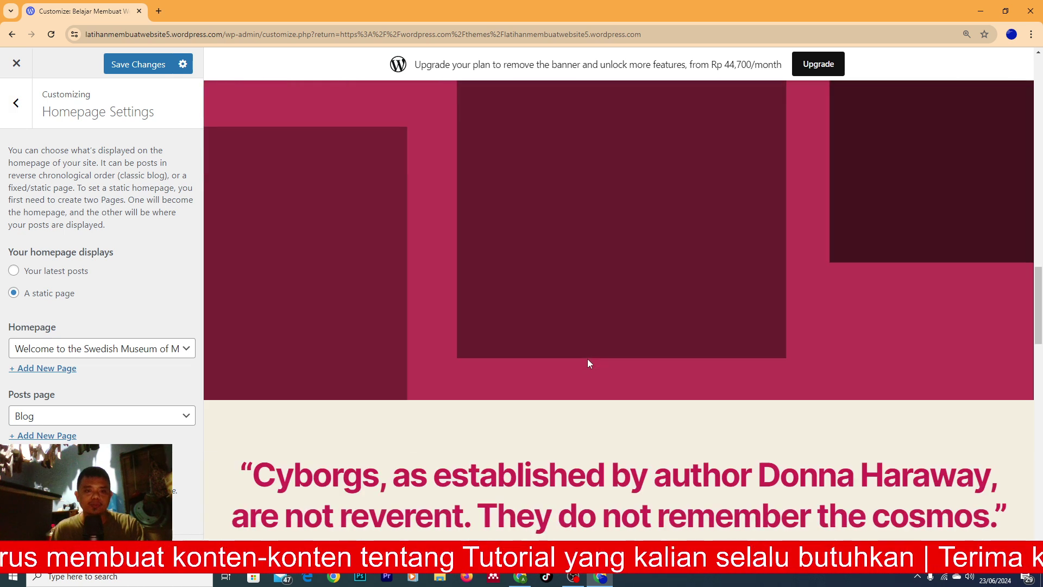
scroll(591, 364, down, 15)
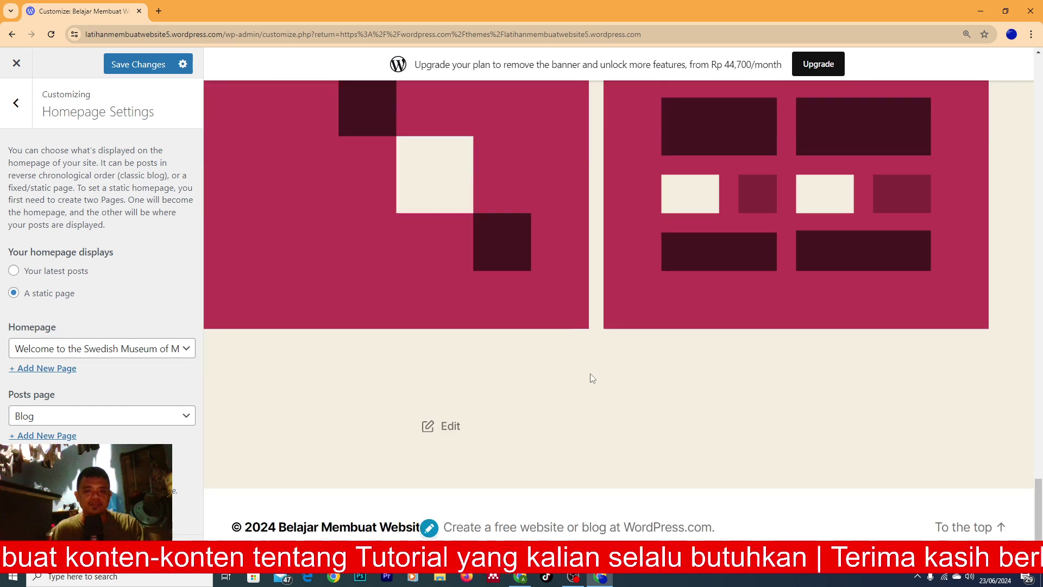
scroll(599, 375, up, 20)
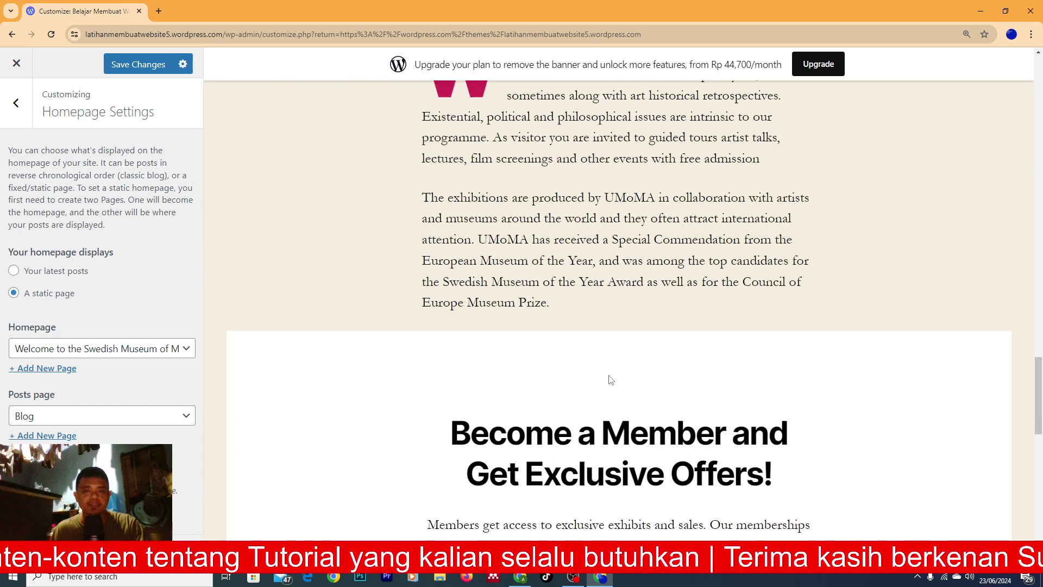
- Check the top of the homepage preview and leave the site customization without saving the pending changes
scroll(612, 386, up, 3)
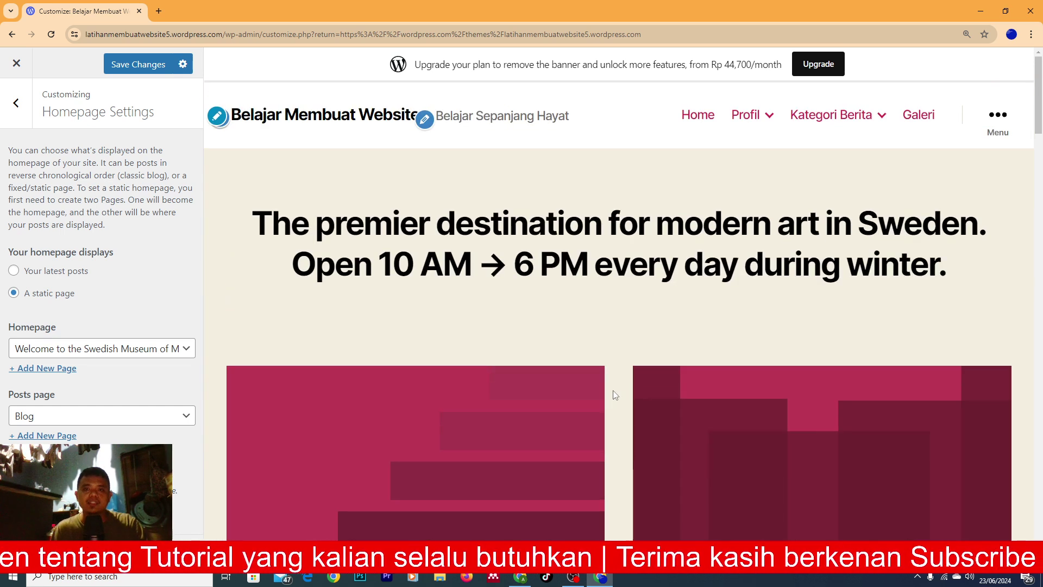
scroll(616, 386, down, 1)
scroll(615, 383, down, 1)
scroll(613, 380, up, 1)
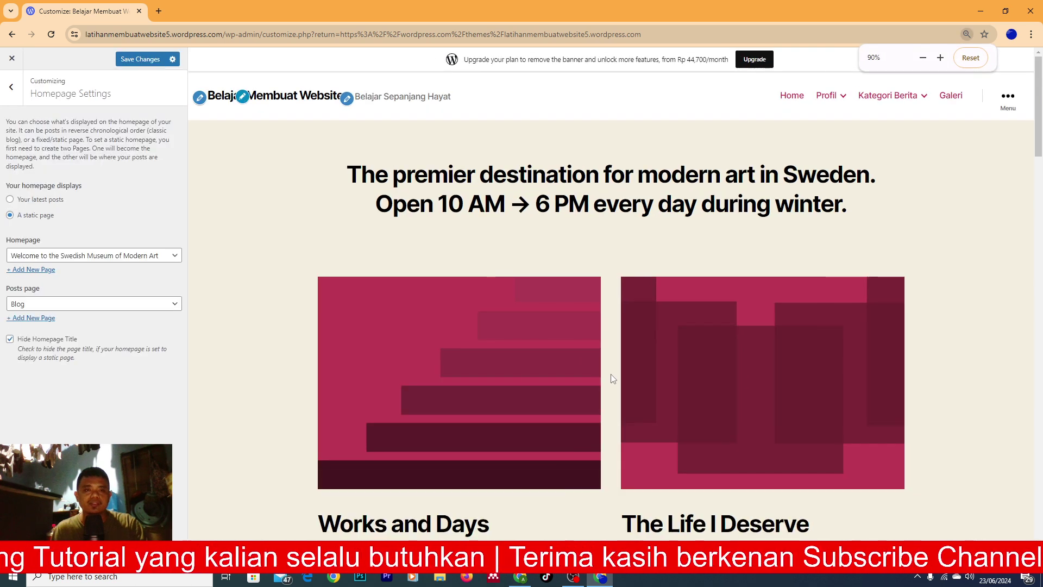
click(11, 58)
key(Return)
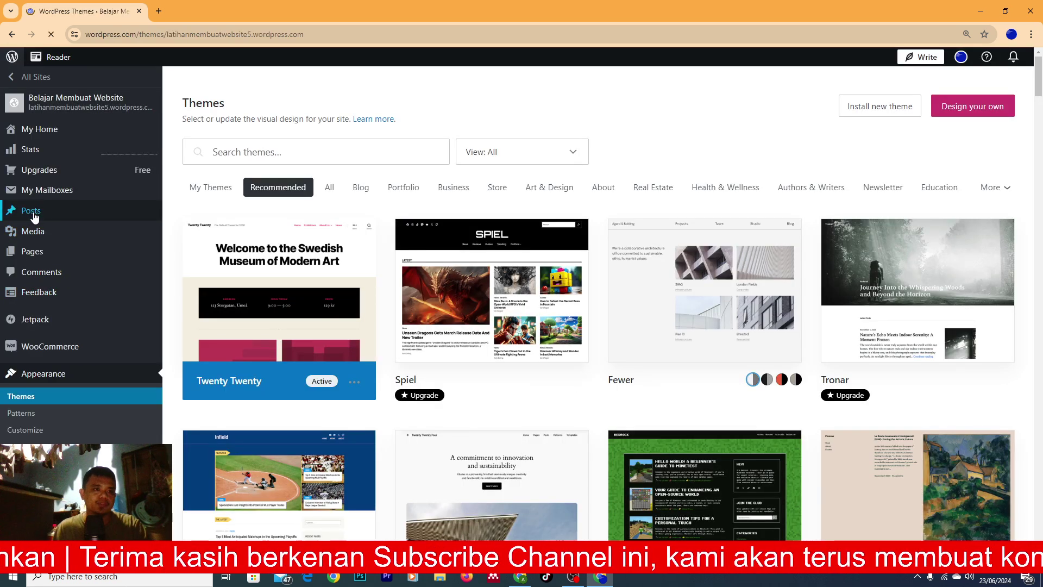
- Open the site's list of posts and trash the sample posts "The Art of Connection" and "Beyond the Obstacle"
click(33, 215)
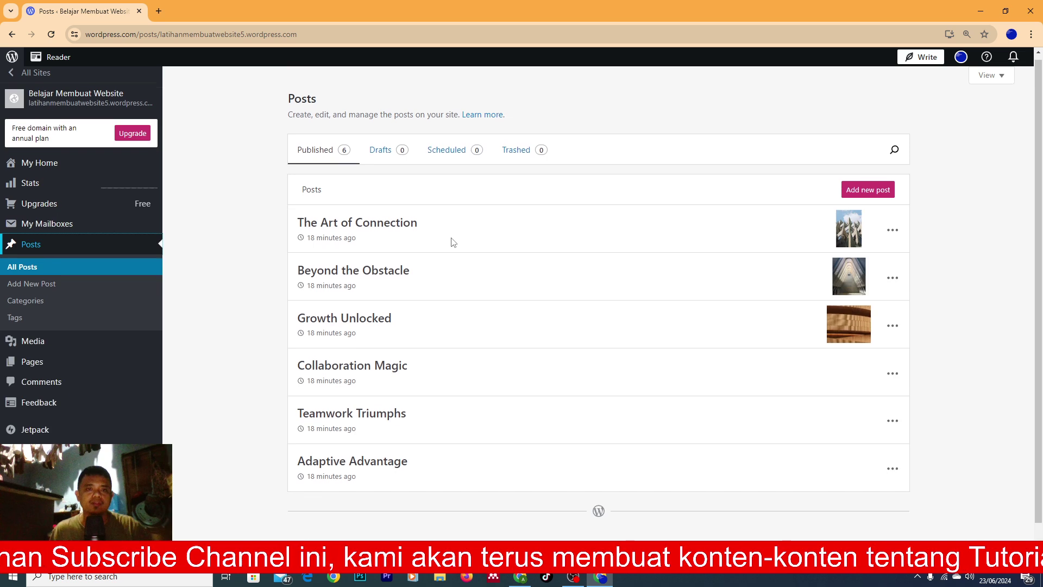
click(893, 236)
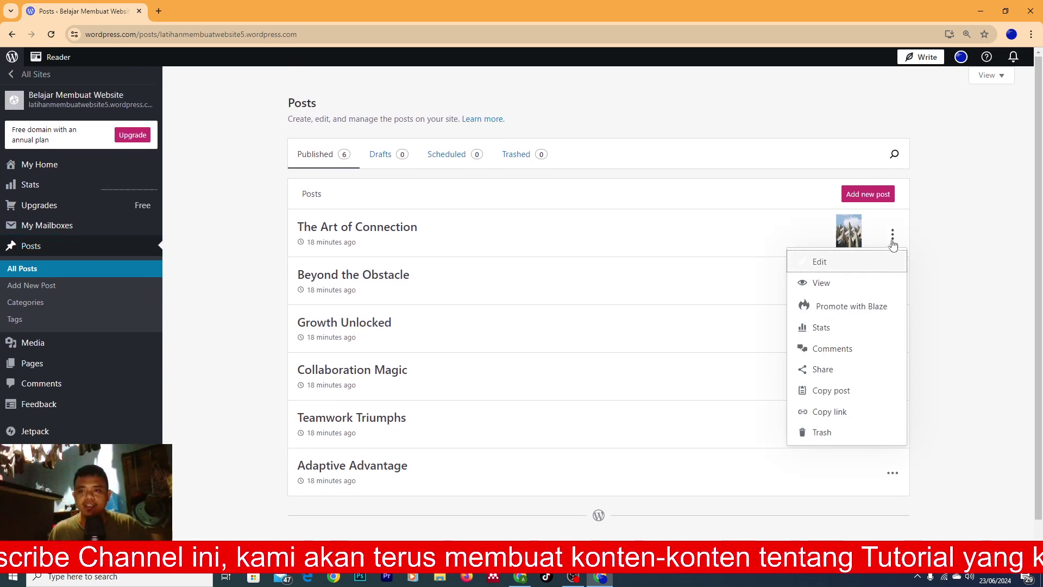
click(820, 433)
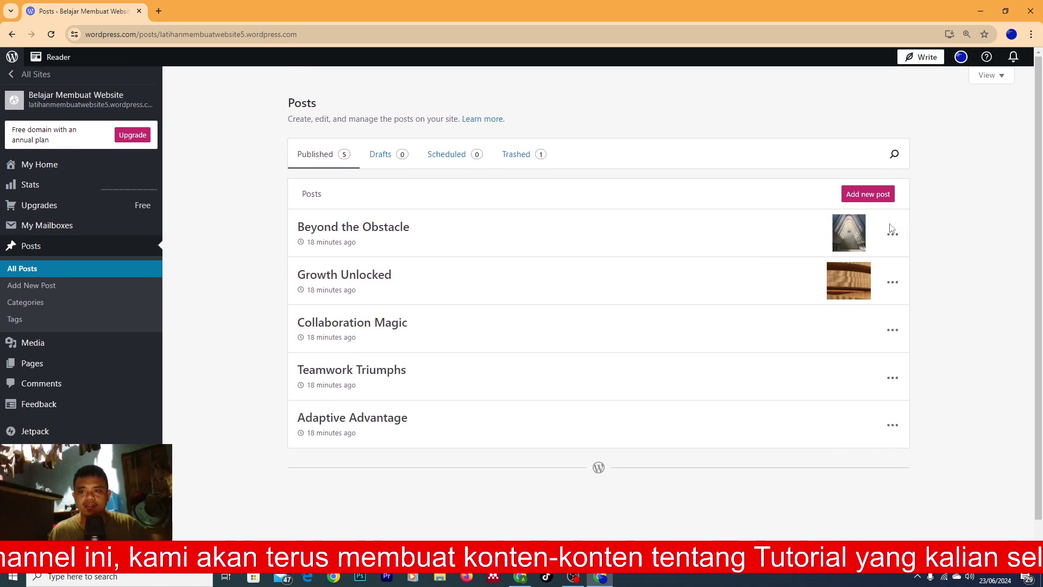
click(892, 230)
click(821, 433)
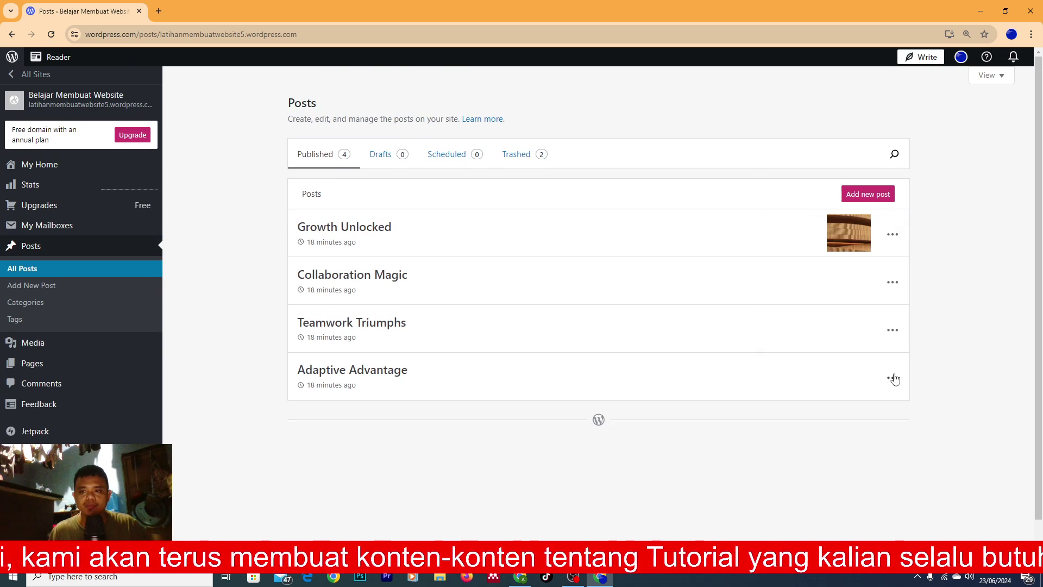
- Trash the remaining sample posts "Adaptive Advantage", "Teamwork Triumphs", "Collaboration Magic" and "Growth Unlocked"
click(893, 378)
click(823, 349)
click(893, 330)
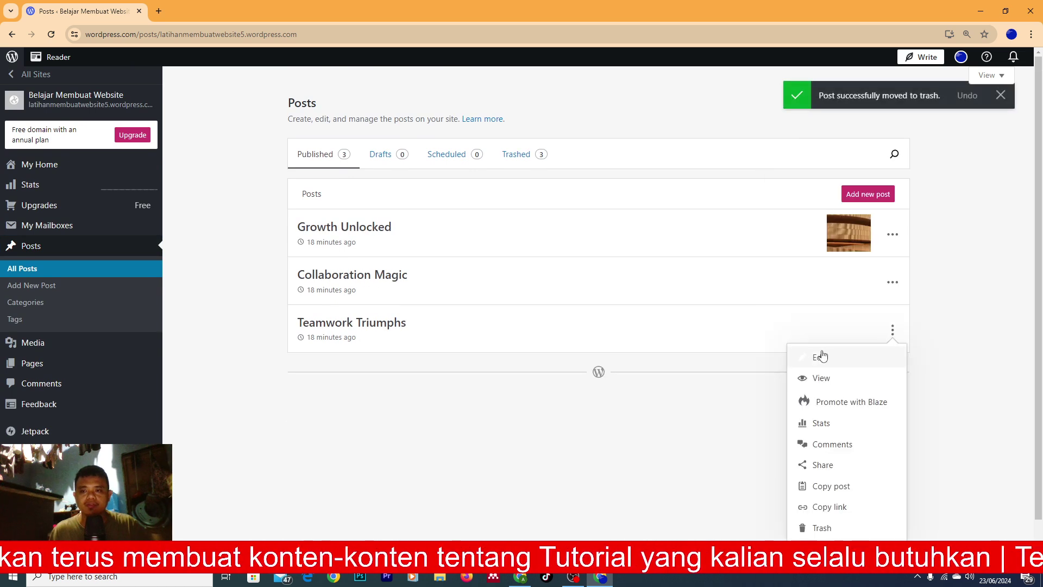
click(822, 527)
click(892, 282)
click(834, 478)
click(891, 235)
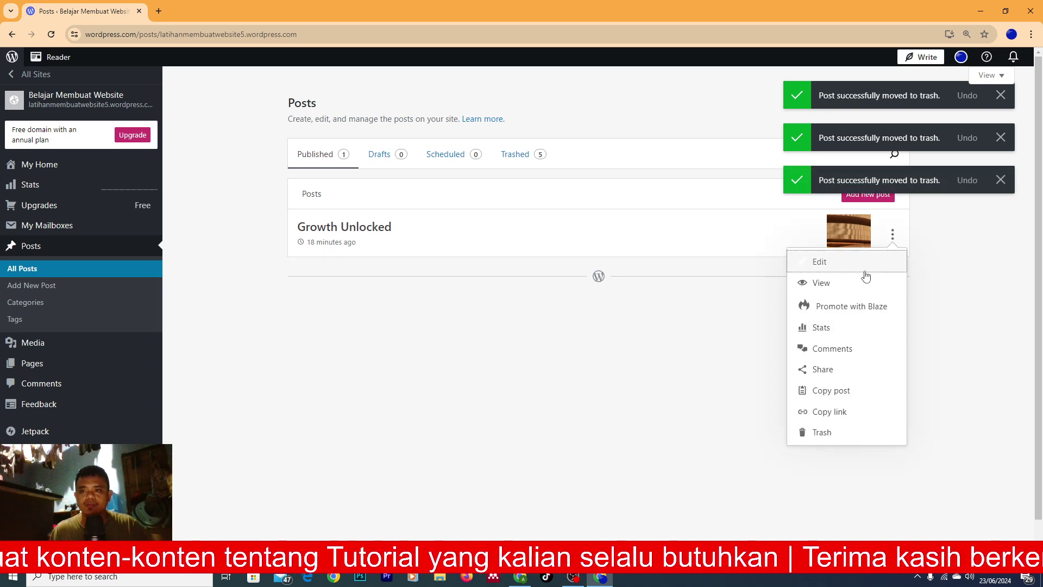
click(827, 433)
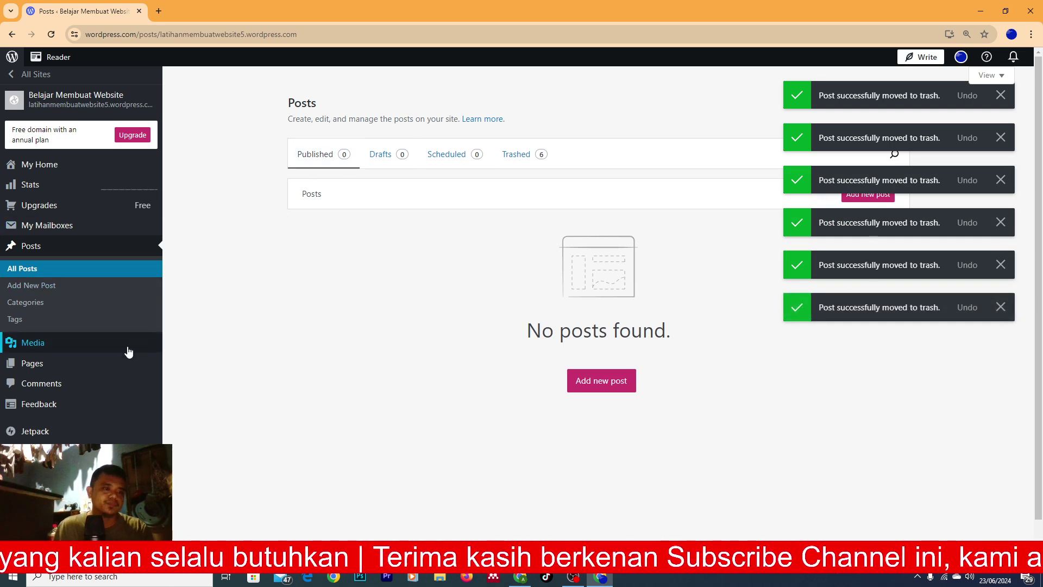
- Open the post categories and add a top-level category named Ekonomi without a description
key(ctrl+plus)
key(ctrl+plus)
key(ctrl+plus)
scroll(119, 271, down, 2)
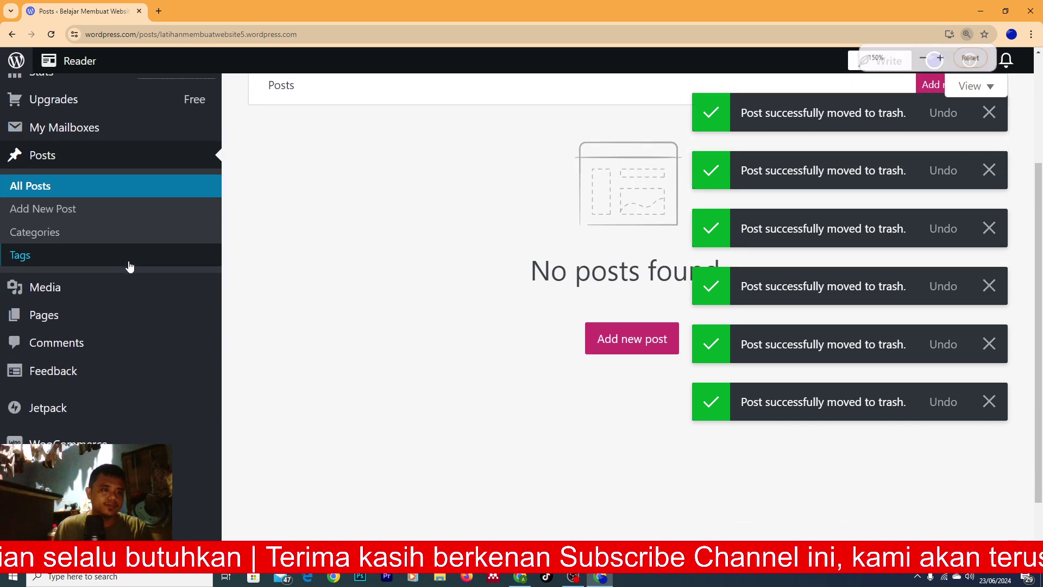
mouse_move(53, 318)
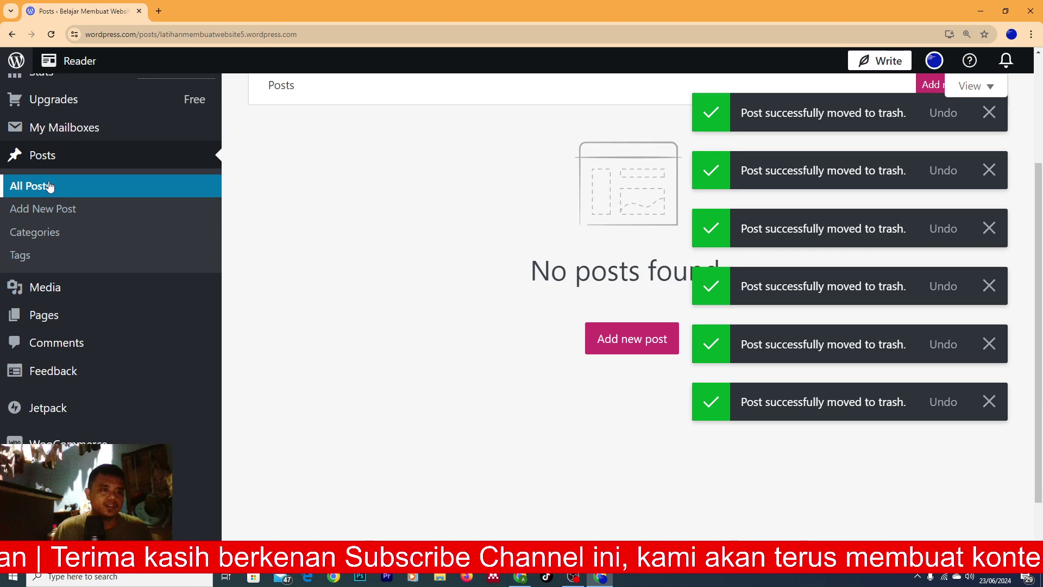
click(34, 237)
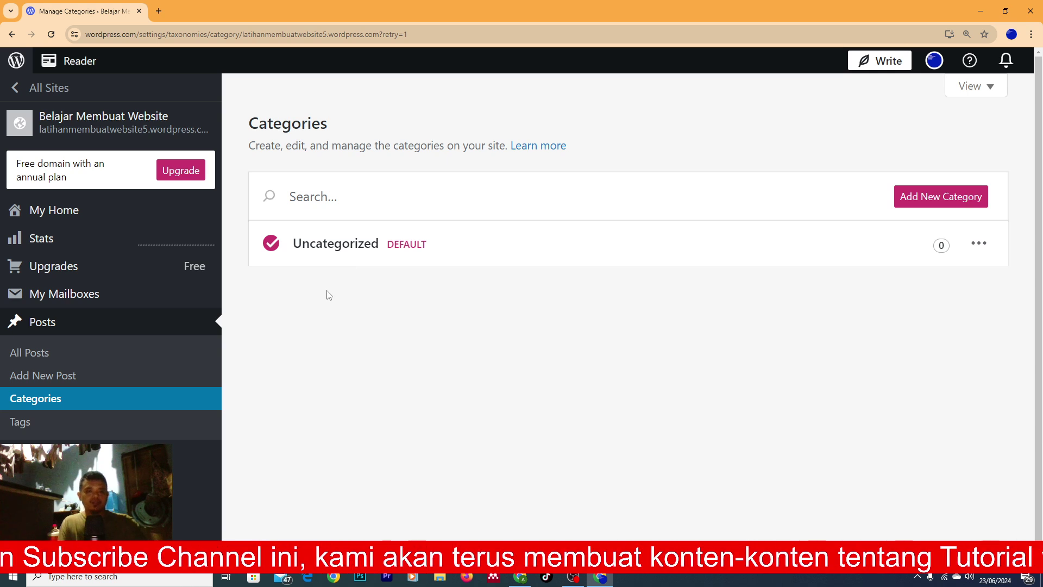
key(ctrl+minus)
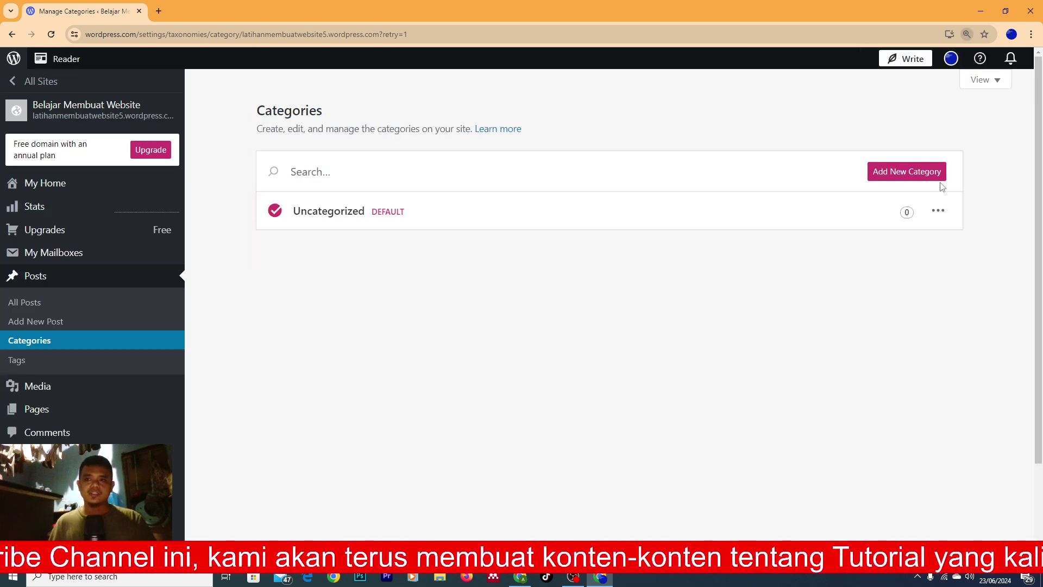
click(912, 177)
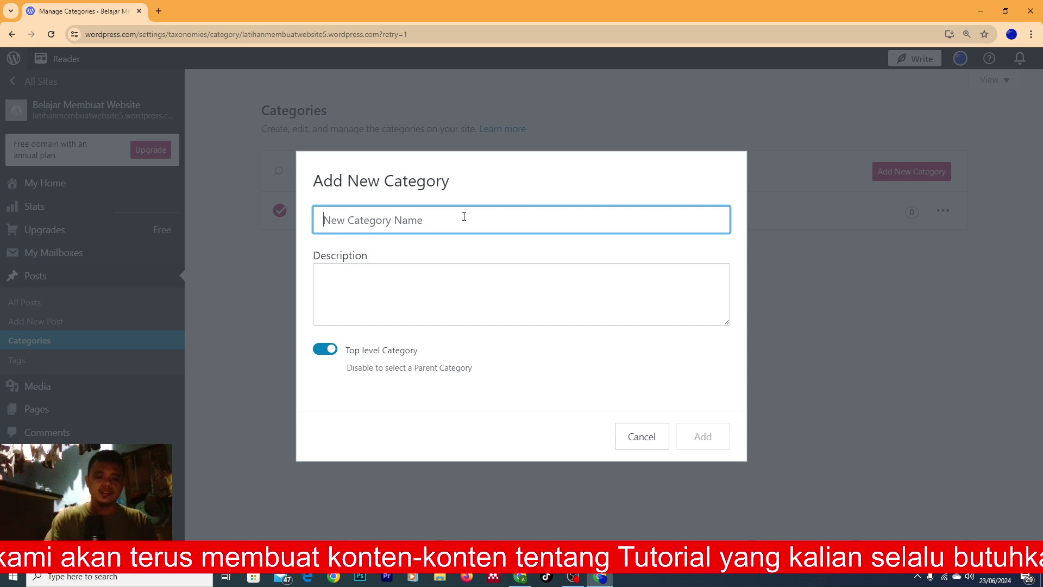
text(Ek)
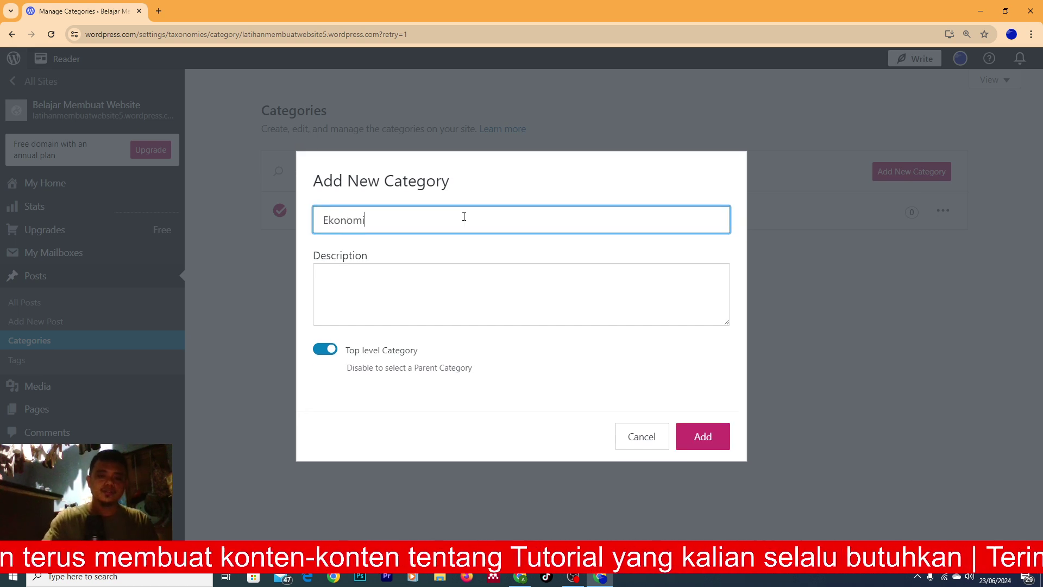
text(onomi)
click(393, 278)
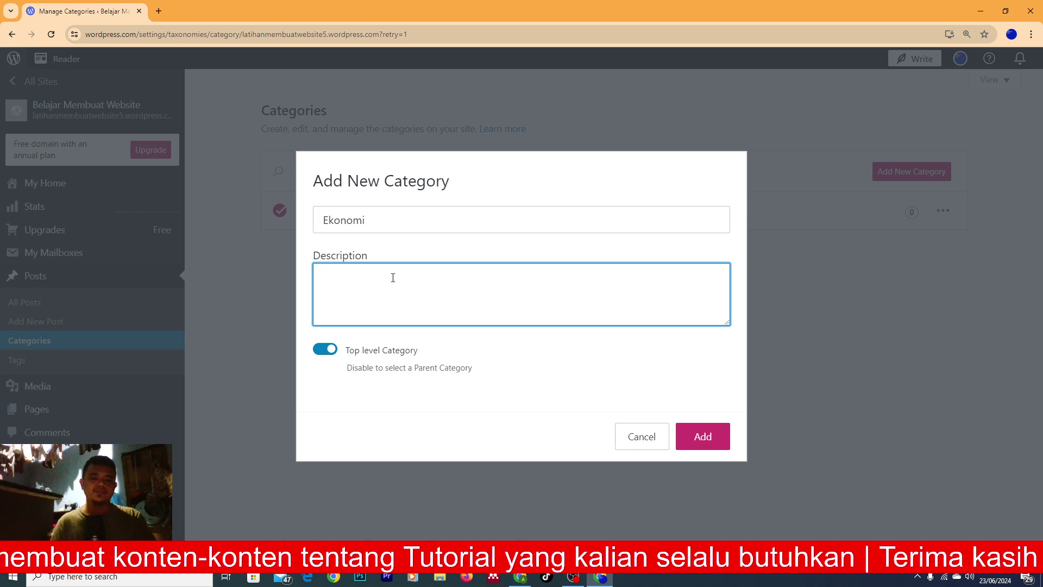
click(699, 437)
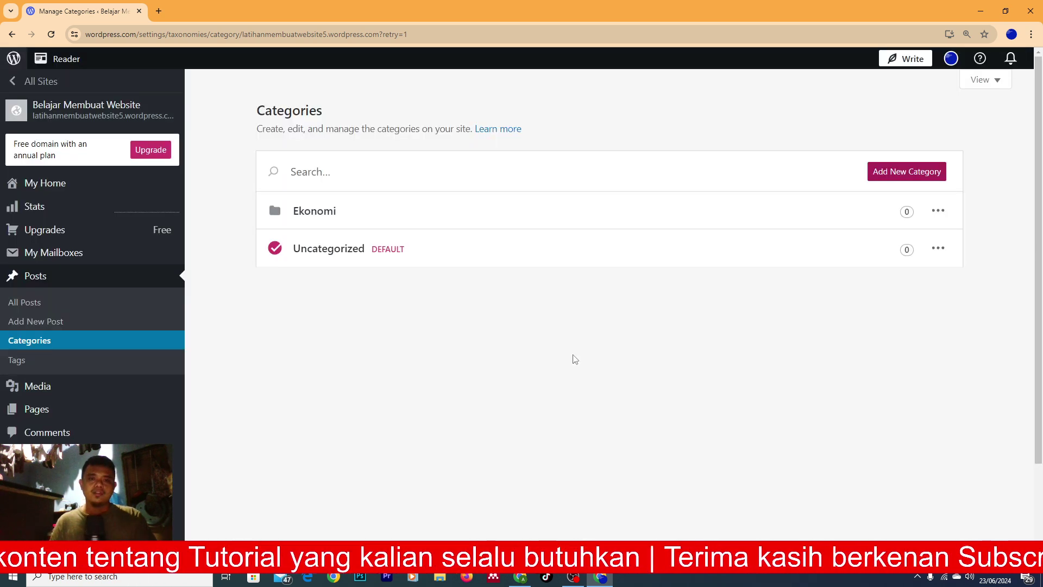
- Add two more top-level post categories named Sosial and Olahraga
click(918, 175)
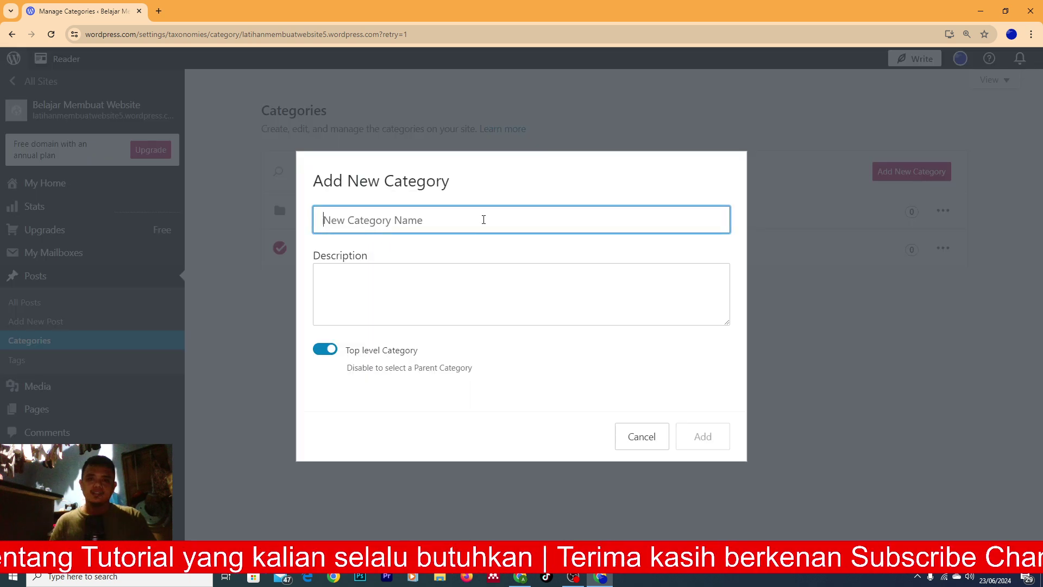
text(Sosial)
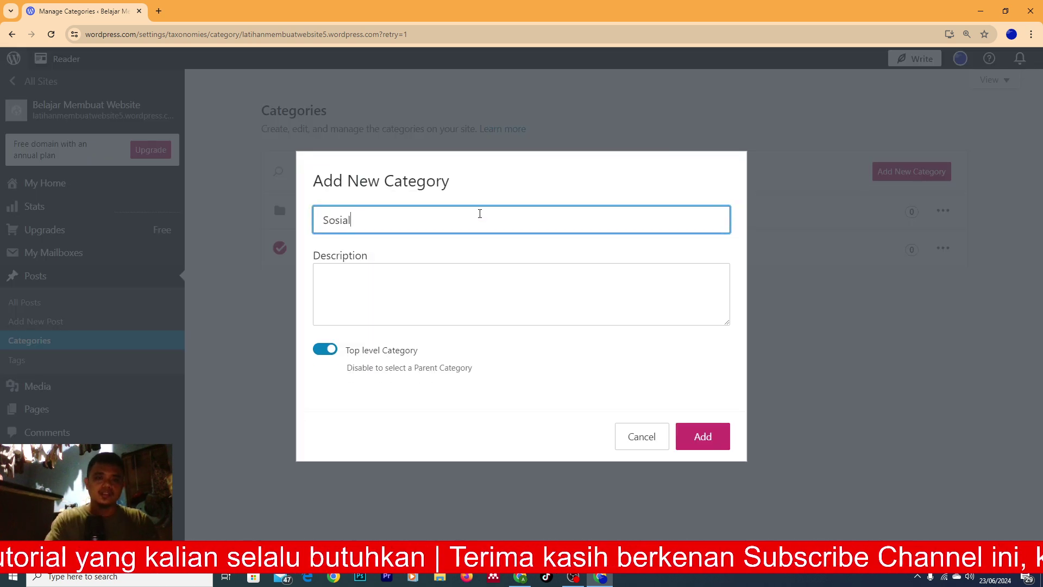
click(702, 435)
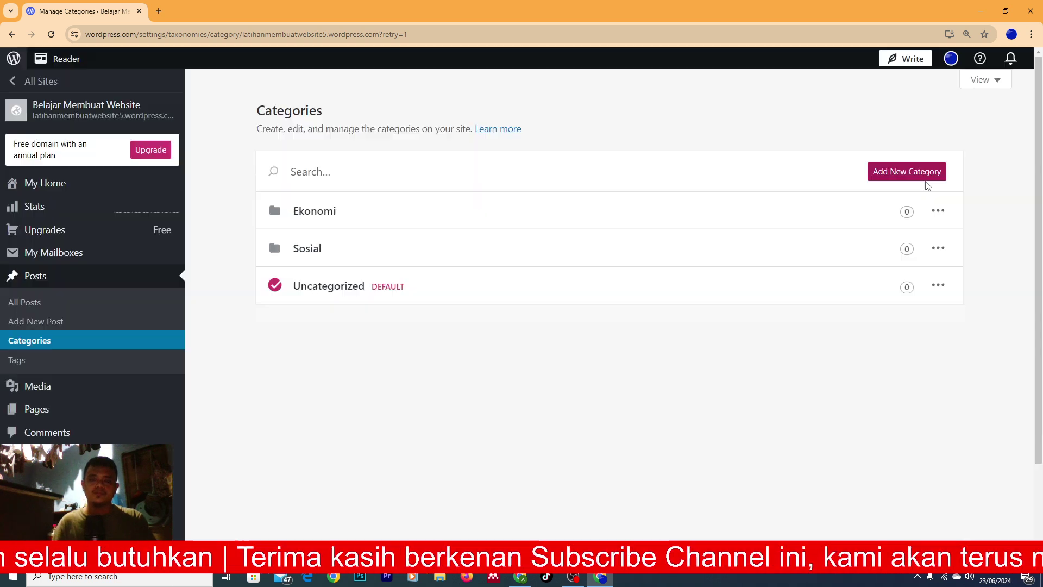
click(922, 177)
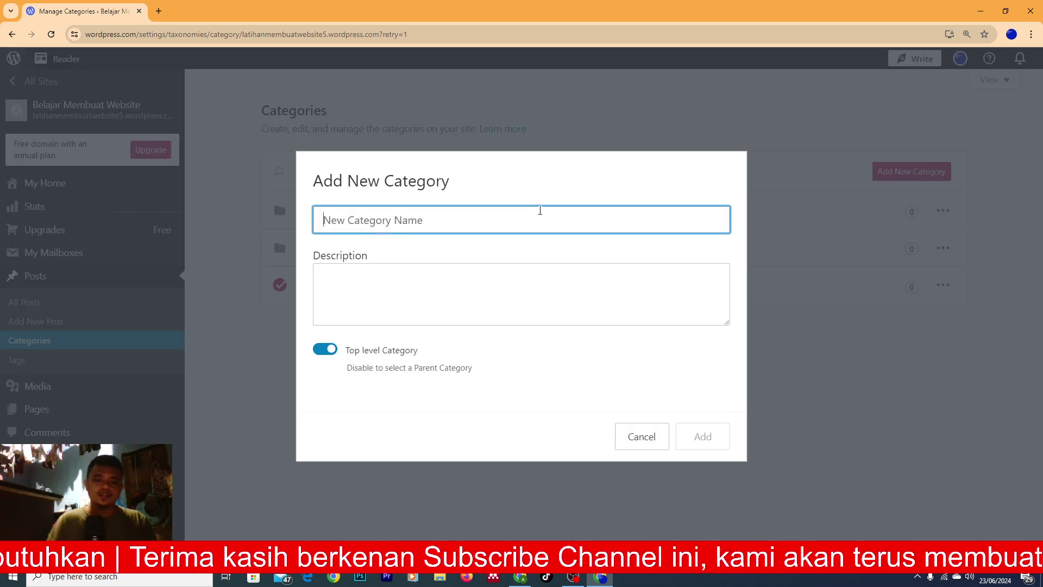
text(Olahraga)
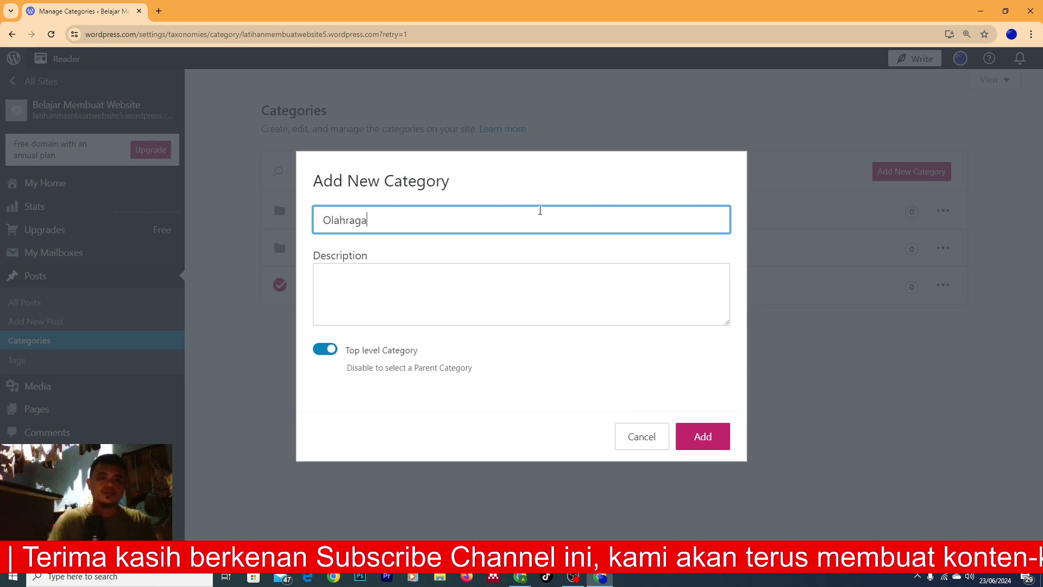
click(698, 444)
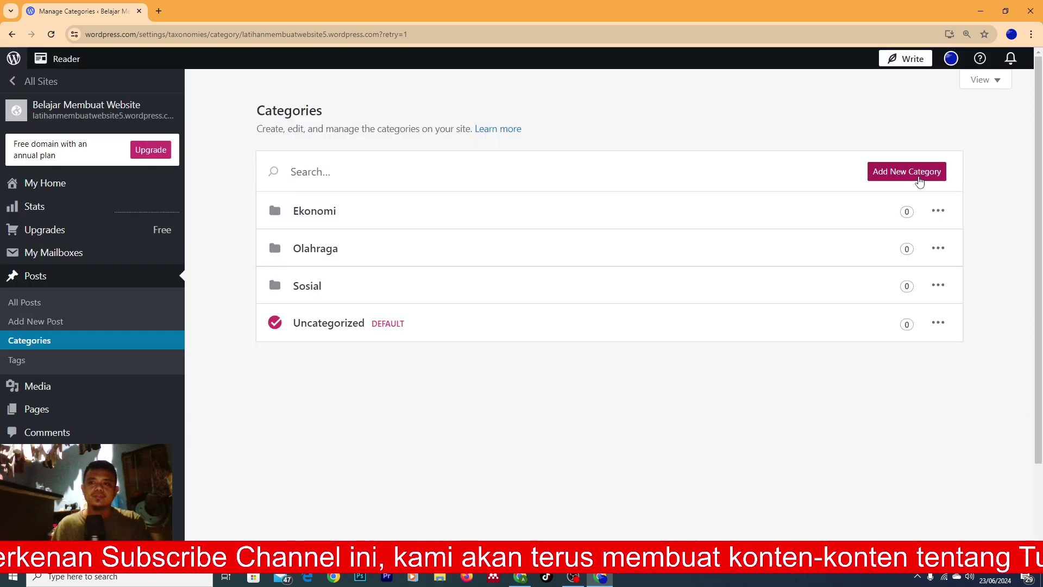
- Add a top-level post category named Kesenian
click(917, 178)
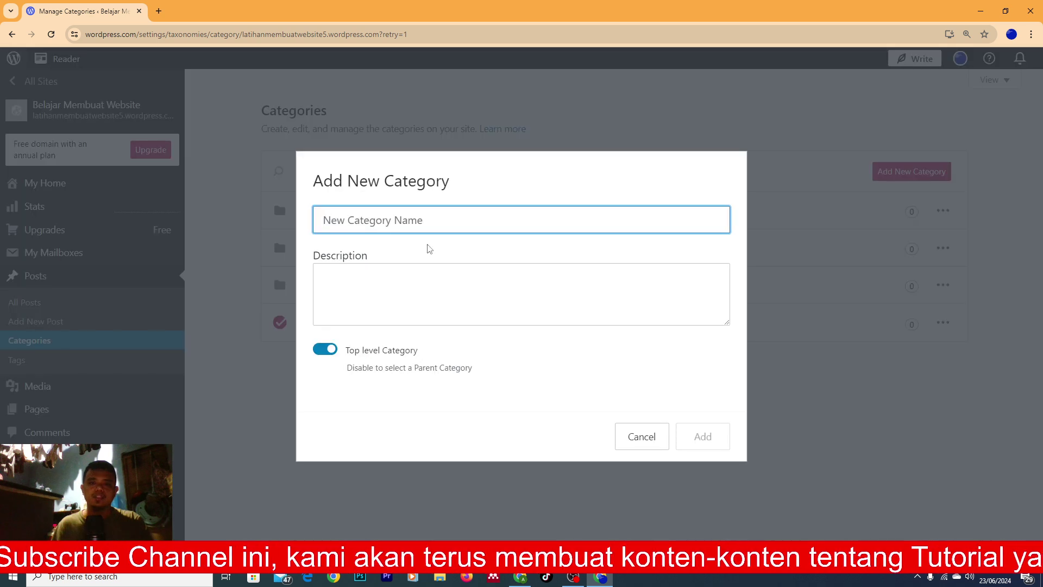
text(Kesenian)
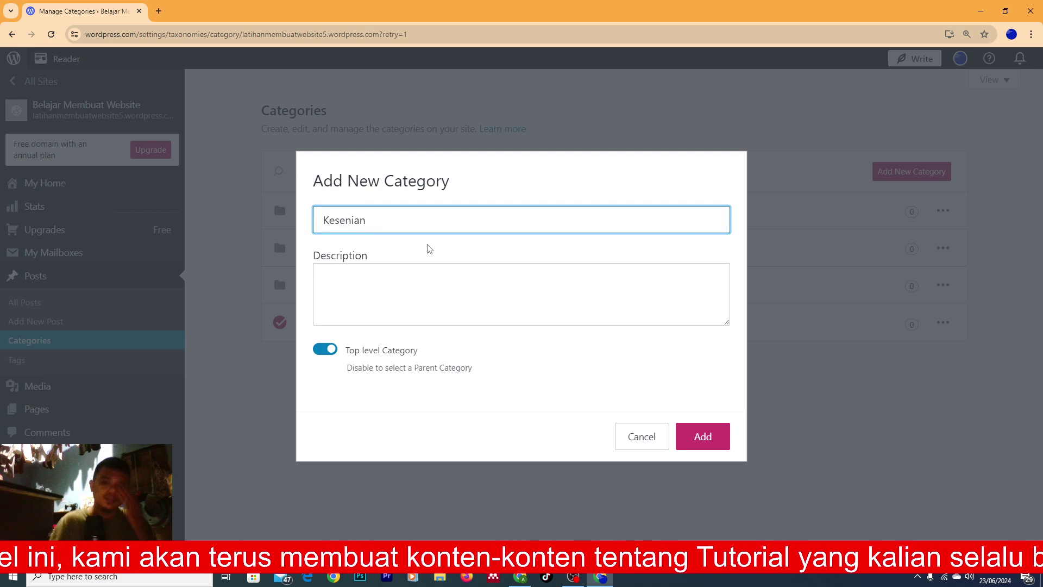
click(695, 437)
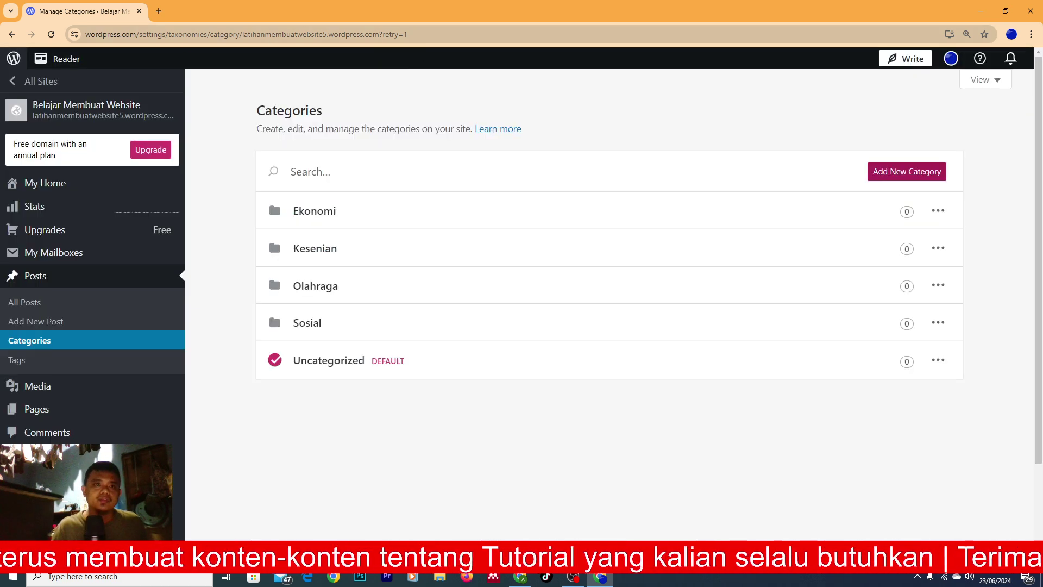
- Copy the site's address from the current page's URL and open latihanmembuatwebsite5.wordpress.com in a new browser tab
drag(240, 34, 380, 36)
key(ctrl+c)
click(159, 11)
key(ctrl+v)
key(Return)
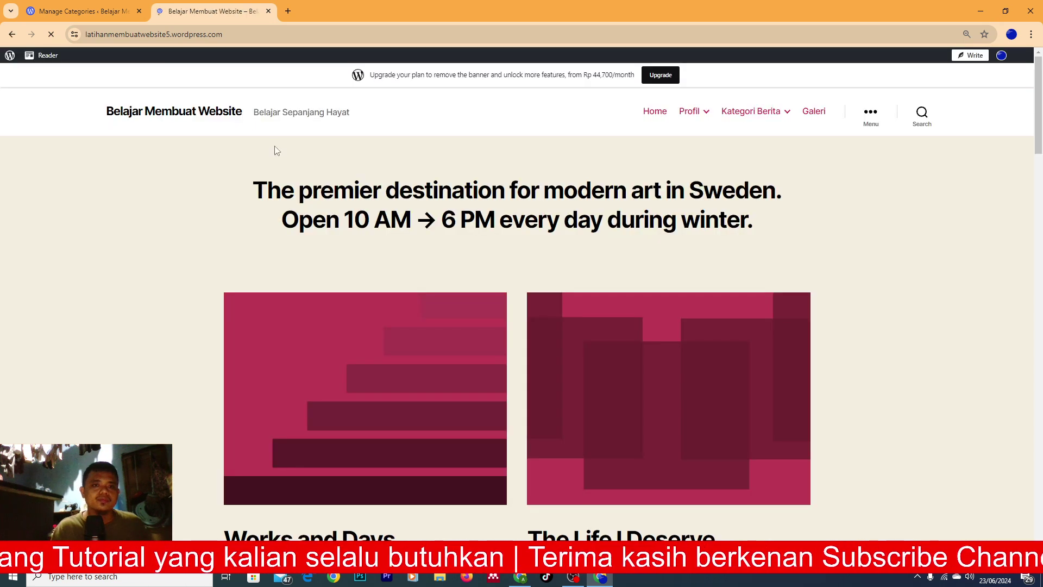
- Review the live homepage's content and header menu, and return to the category management page
scroll(453, 259, down, 20)
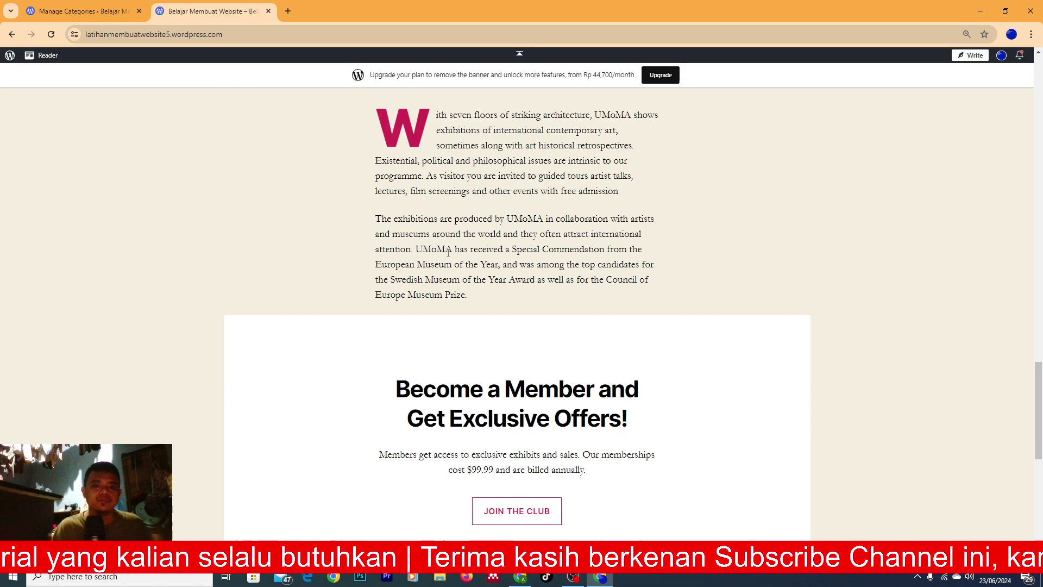
scroll(450, 256, down, 5)
scroll(461, 235, up, 15)
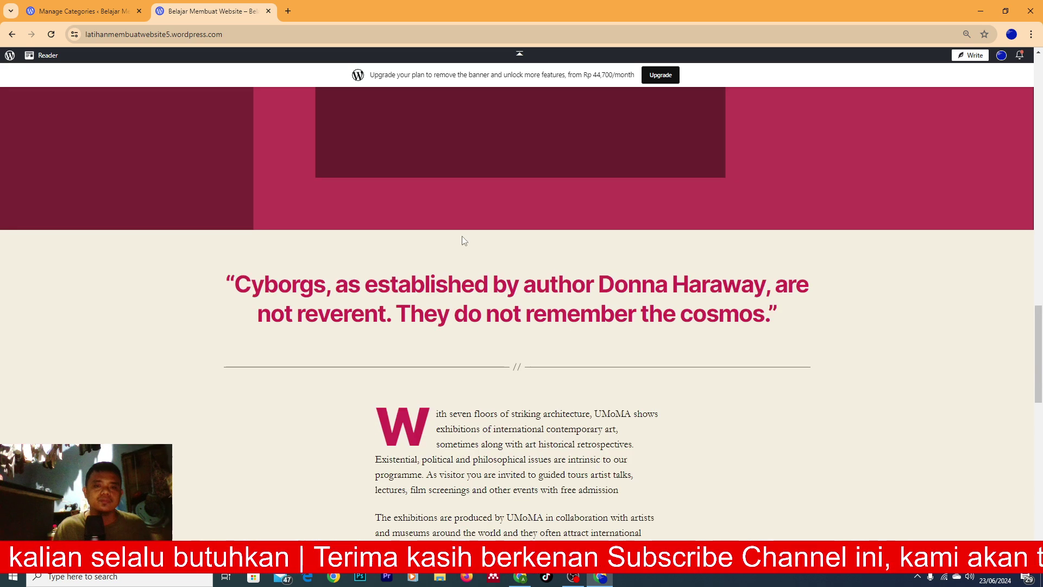
scroll(464, 233, up, 10)
scroll(461, 236, up, 5)
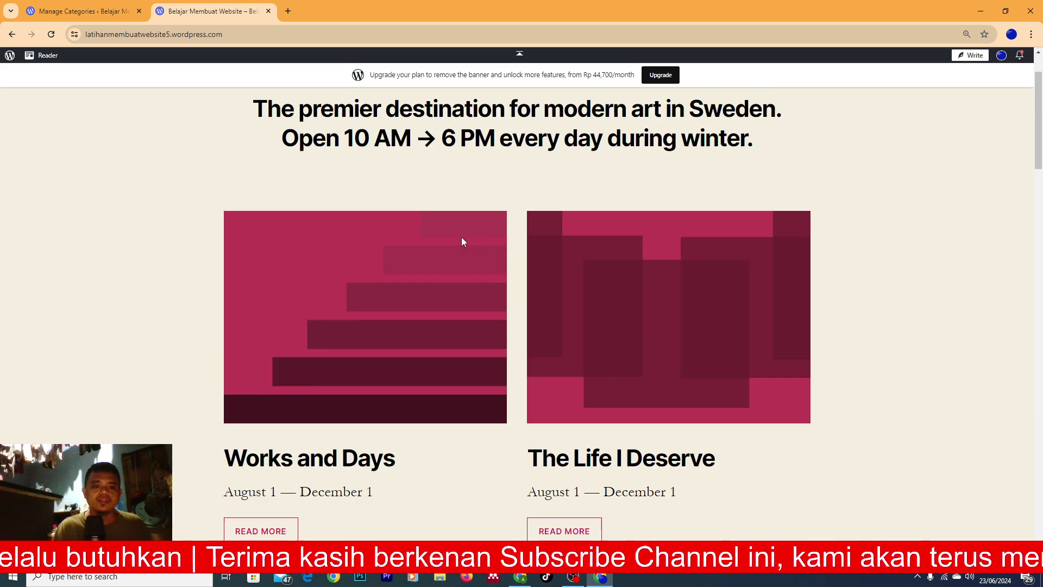
scroll(463, 242, up, 2)
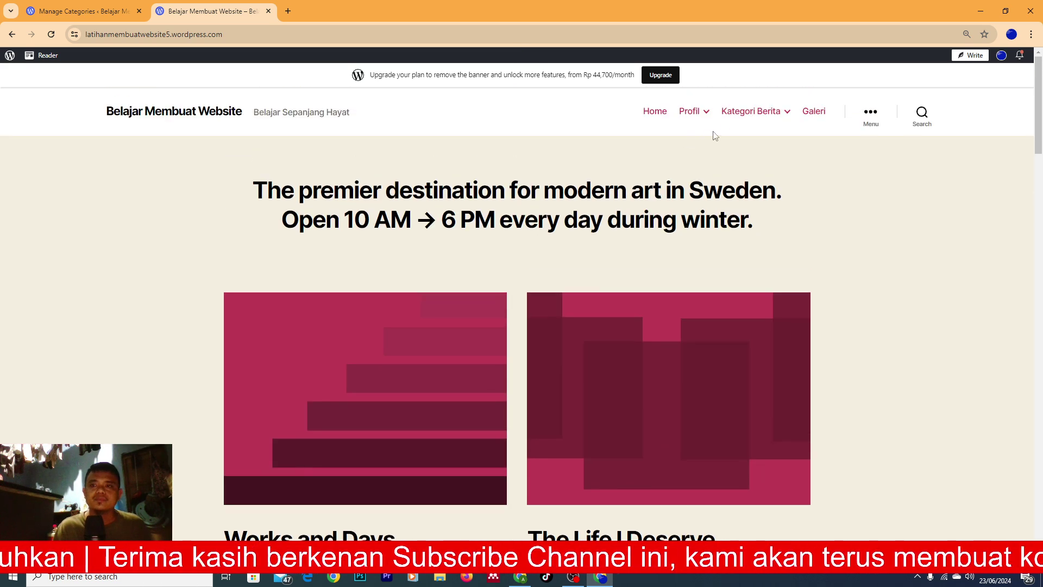
scroll(416, 350, down, 4)
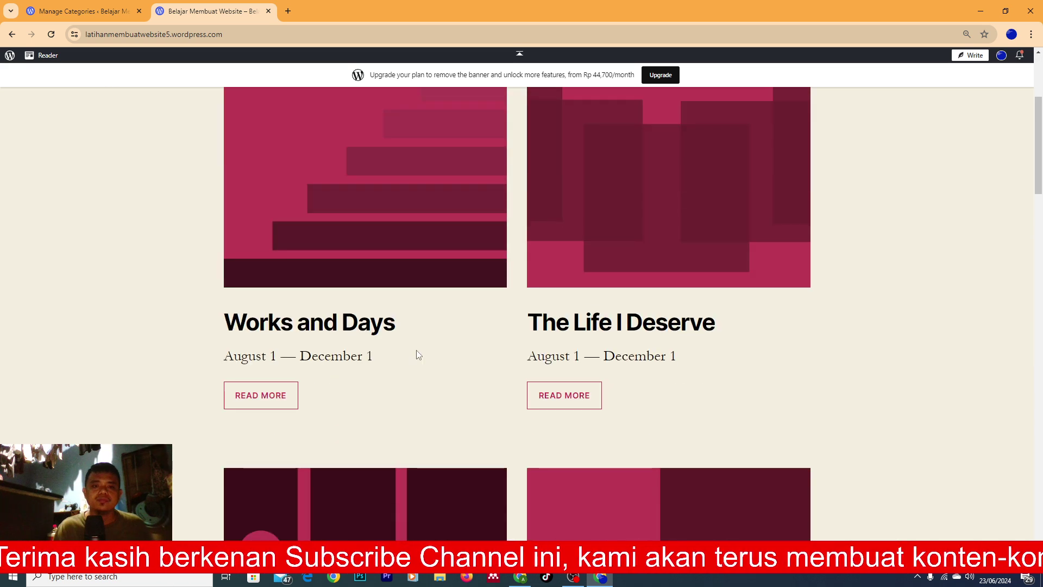
scroll(417, 356, up, 10)
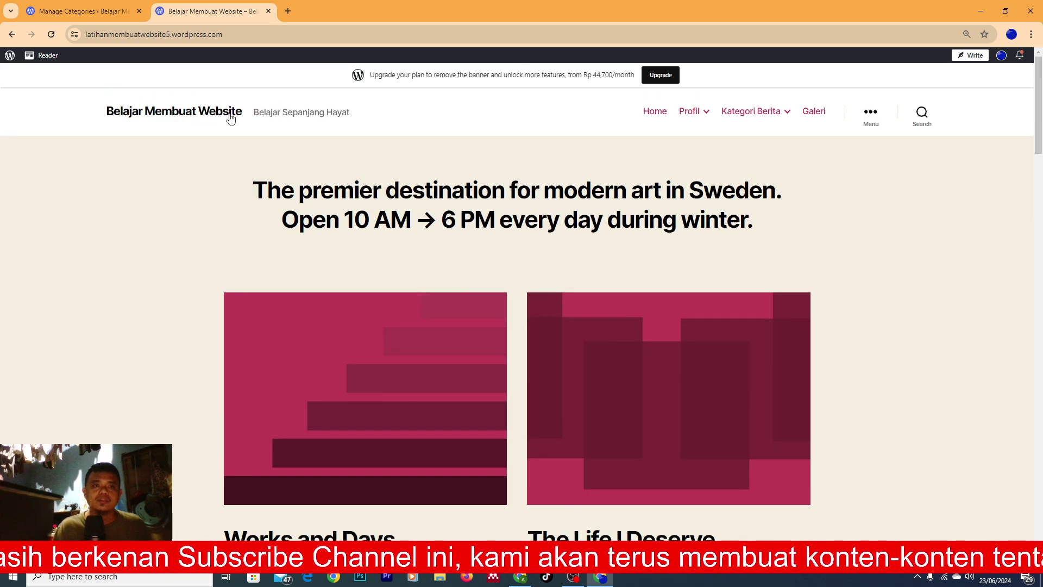
click(81, 11)
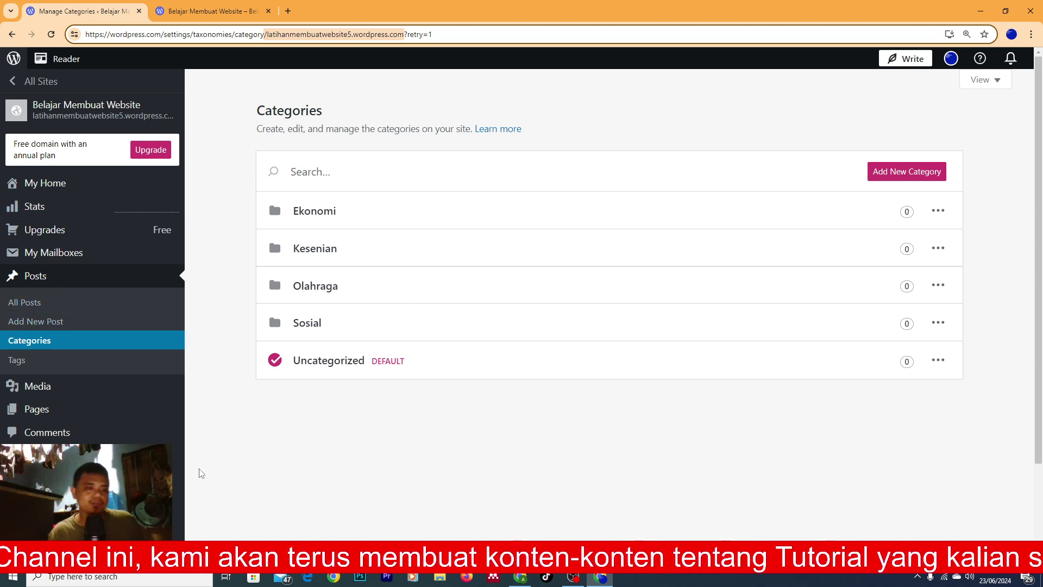
- Review the site's list of published pages
click(42, 414)
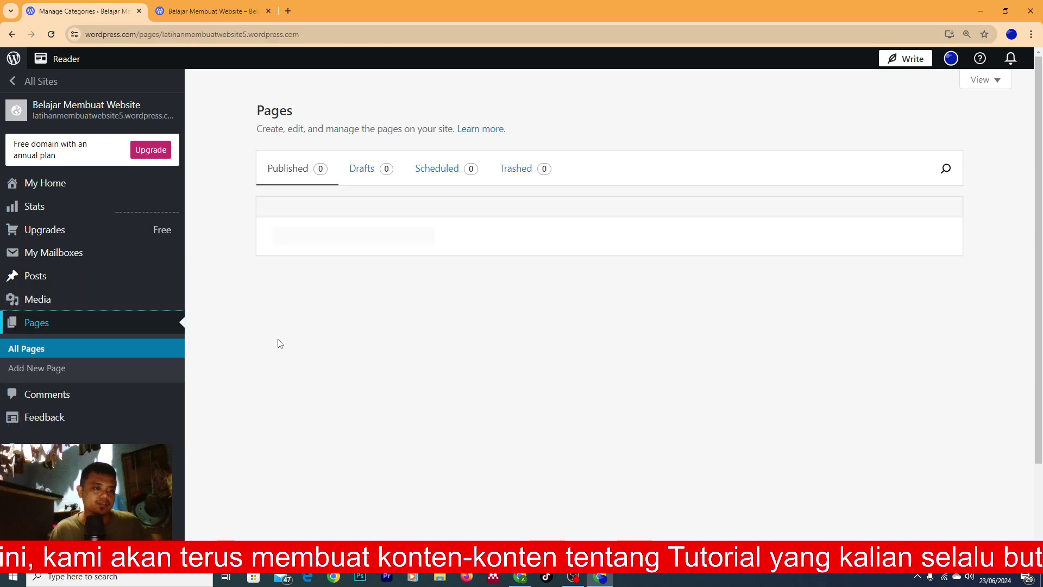
scroll(335, 323, down, 8)
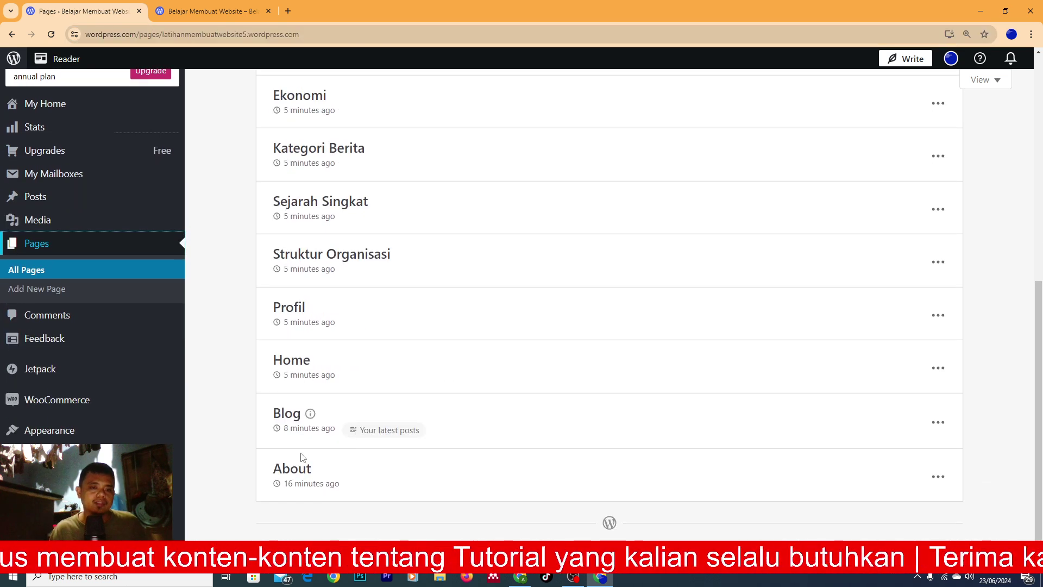
scroll(318, 450, up, 8)
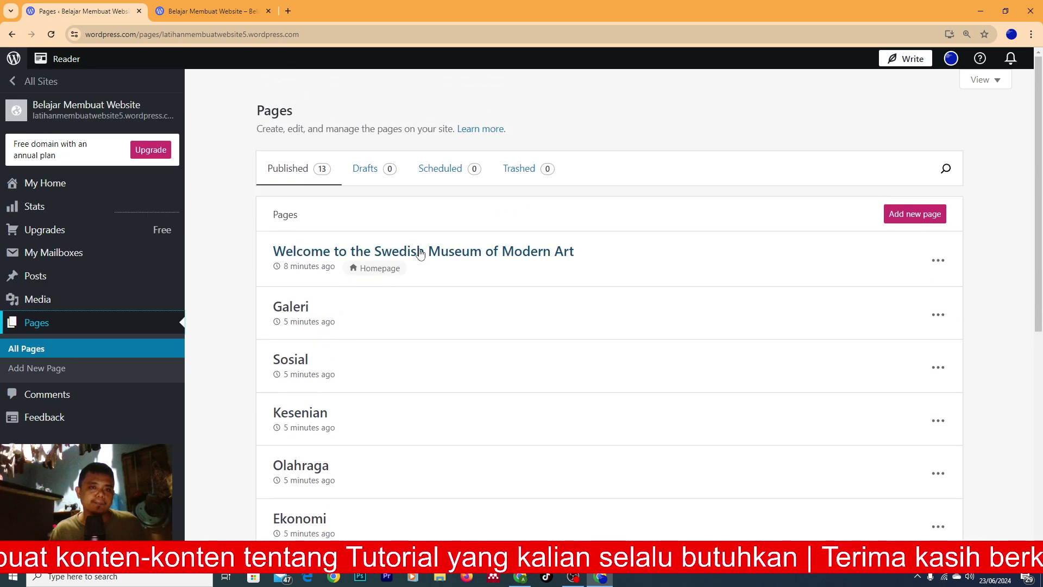
scroll(121, 254, down, 2)
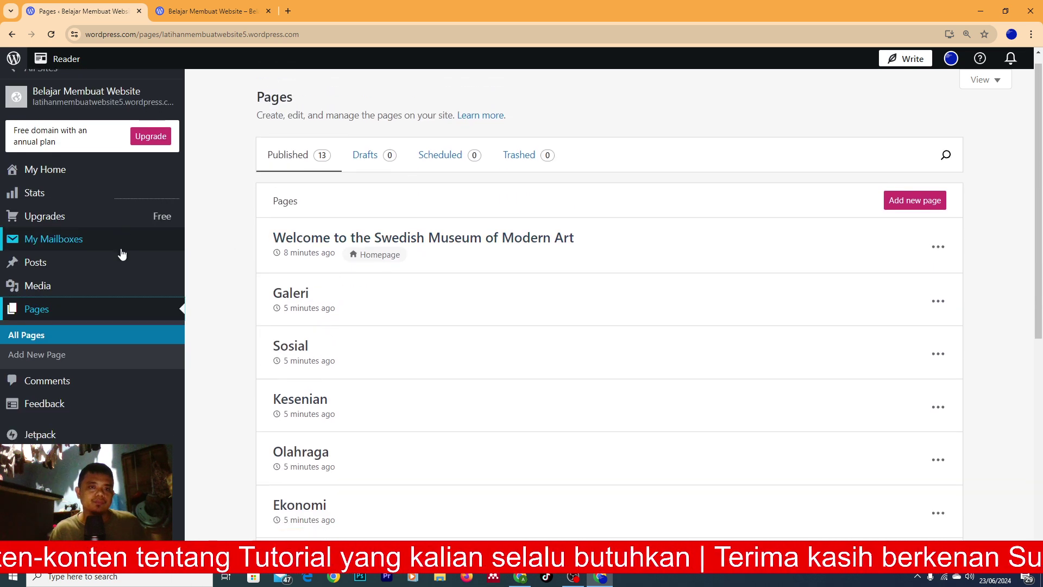
- Open the list of trashed posts and permanently delete The Art of Connection
click(40, 206)
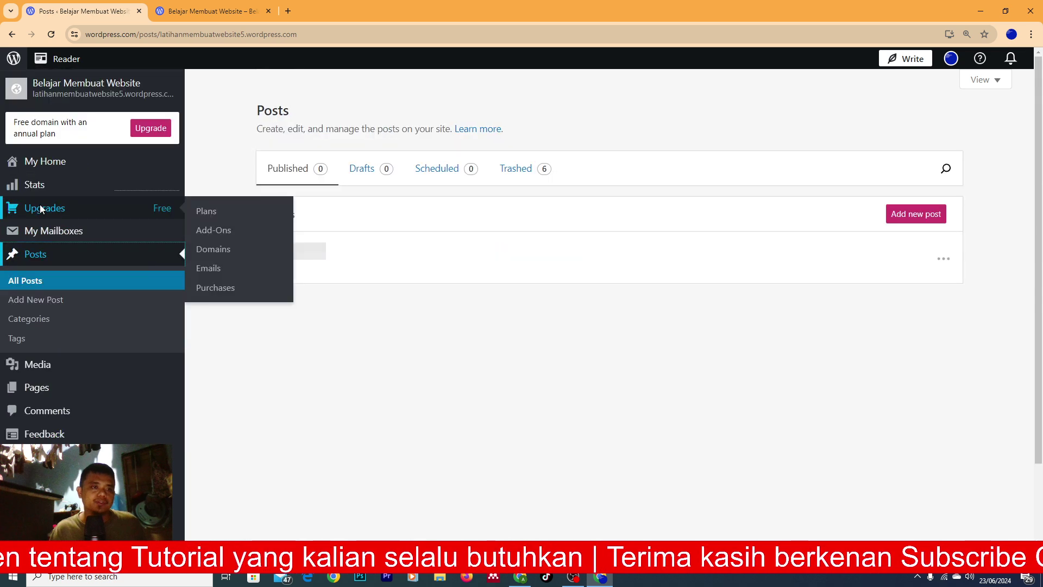
click(515, 173)
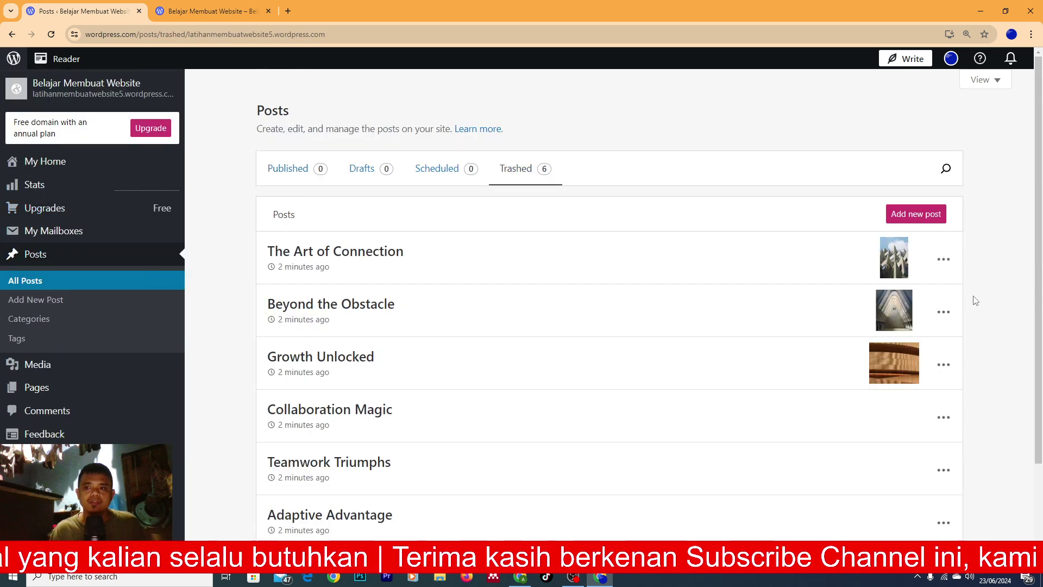
scroll(974, 299, down, 3)
scroll(769, 294, up, 4)
scroll(913, 233, down, 2)
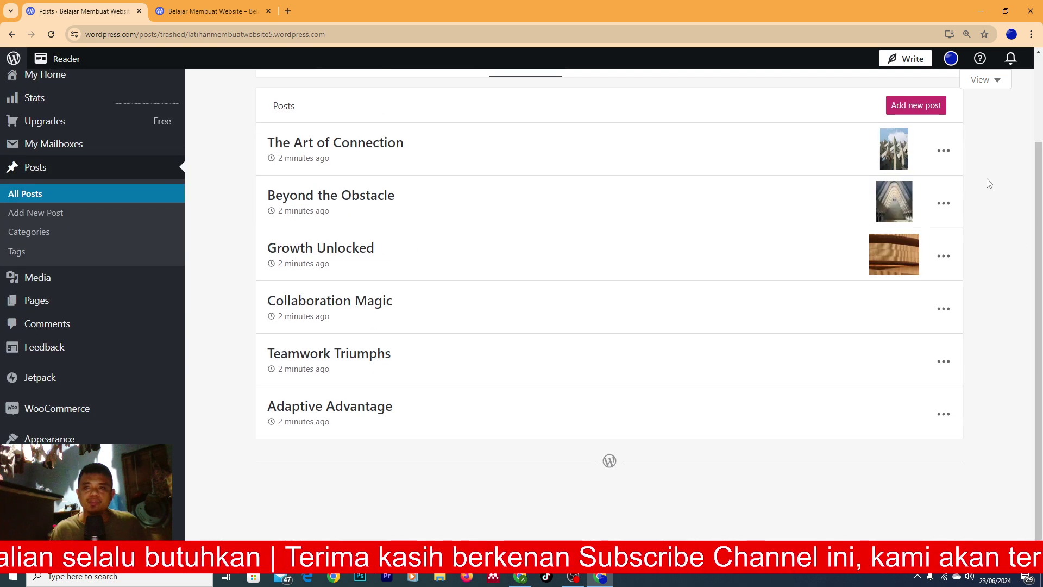
click(945, 153)
click(858, 228)
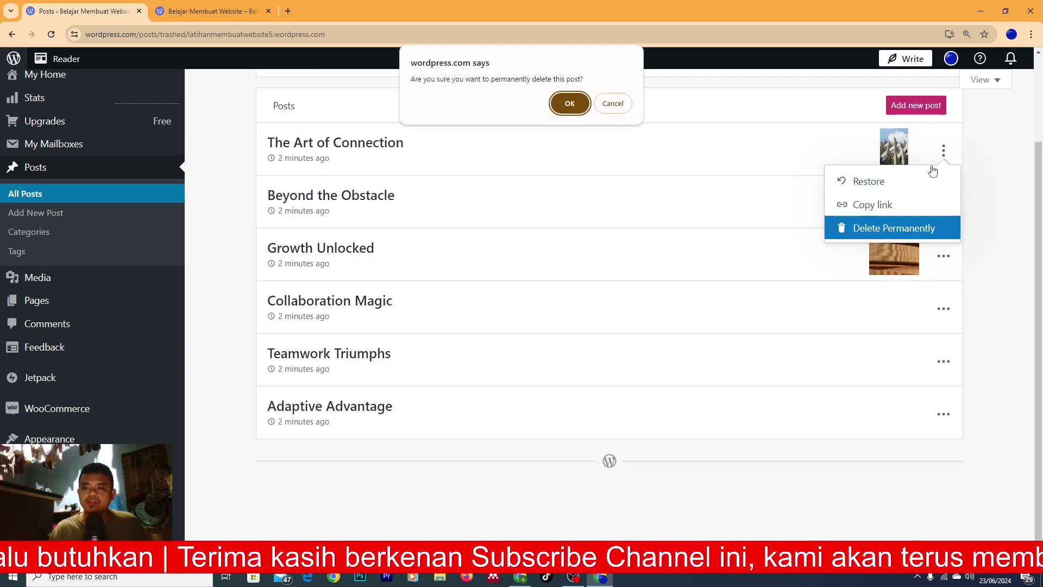
click(569, 103)
- Permanently delete the trashed posts Collaboration Magic and Beyond the Obstacle
click(943, 256)
click(850, 334)
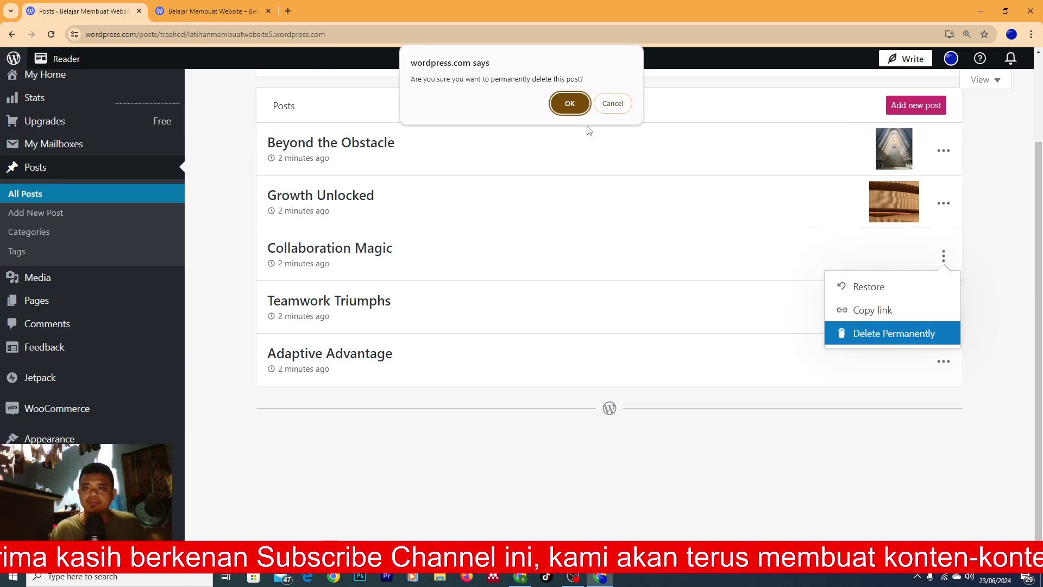
click(584, 108)
click(943, 150)
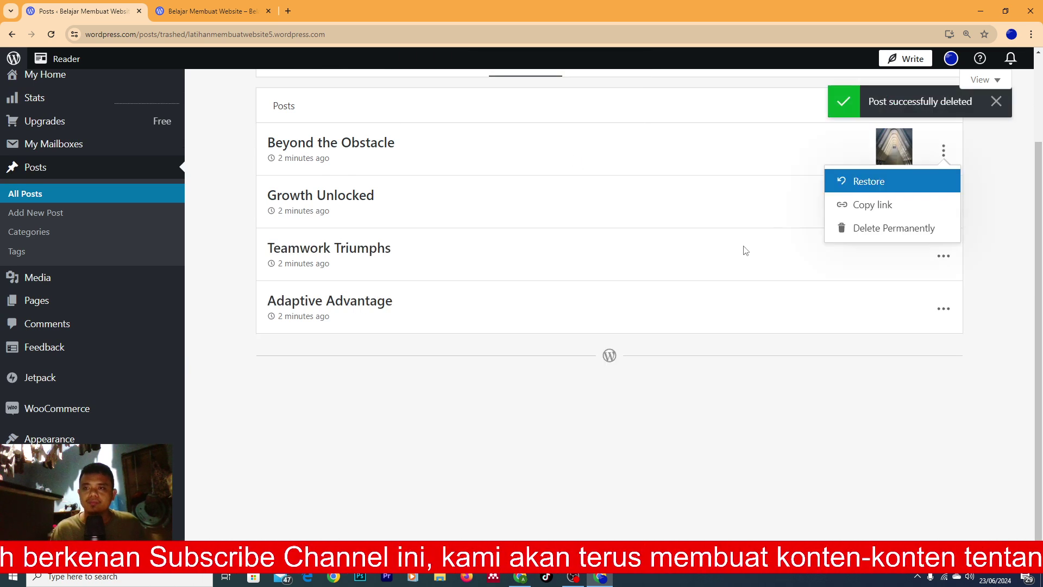
click(873, 227)
click(566, 103)
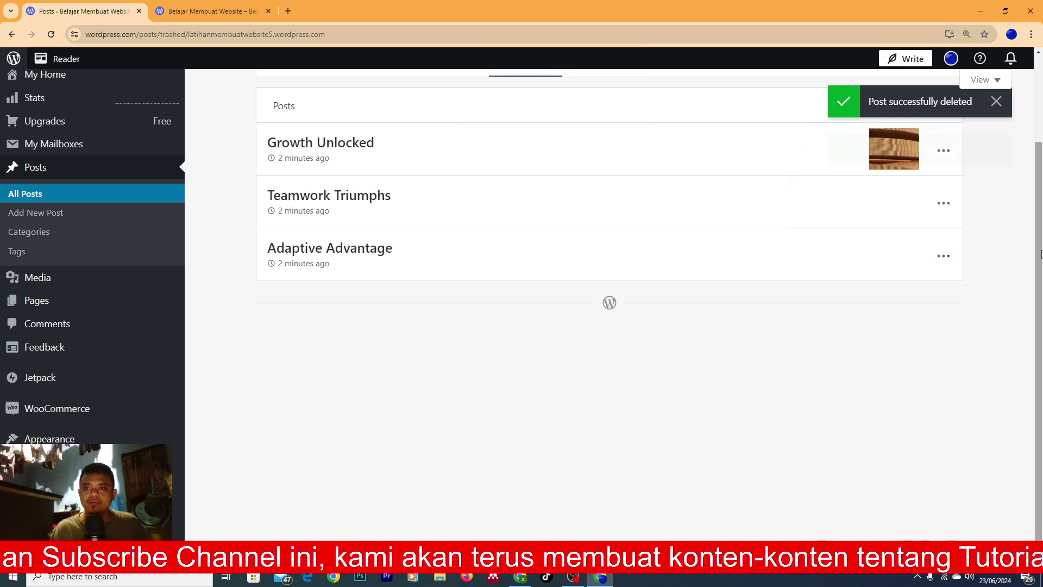
- Permanently delete the trashed post Adaptive Advantage and dismiss the deletion notifications
click(940, 259)
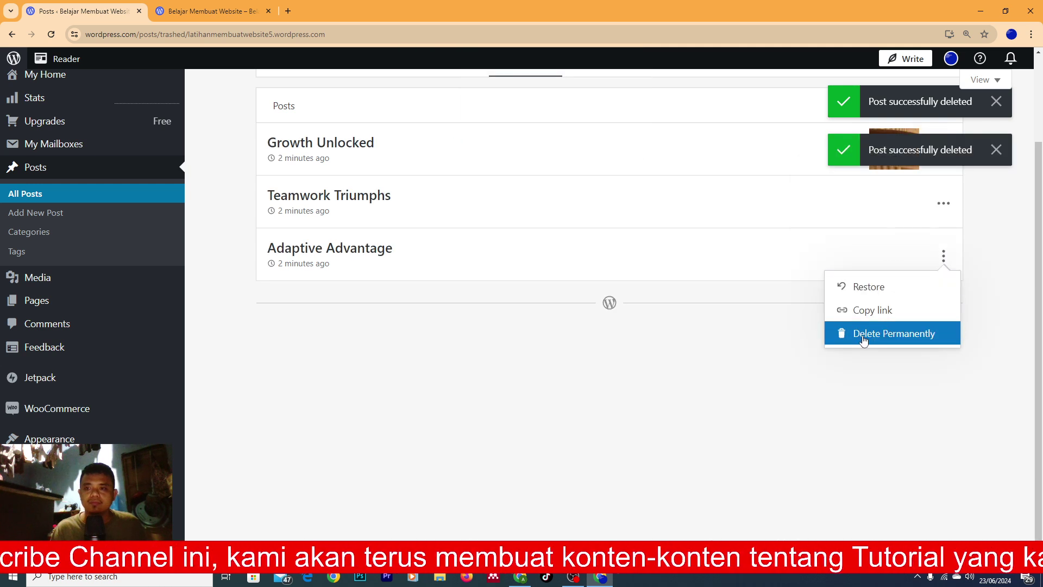
click(902, 334)
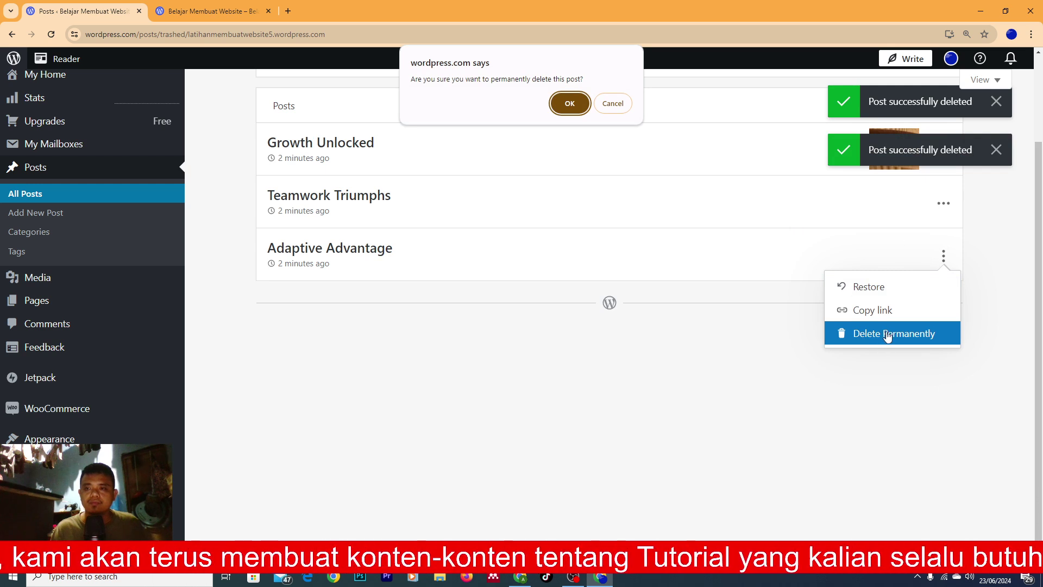
key(Return)
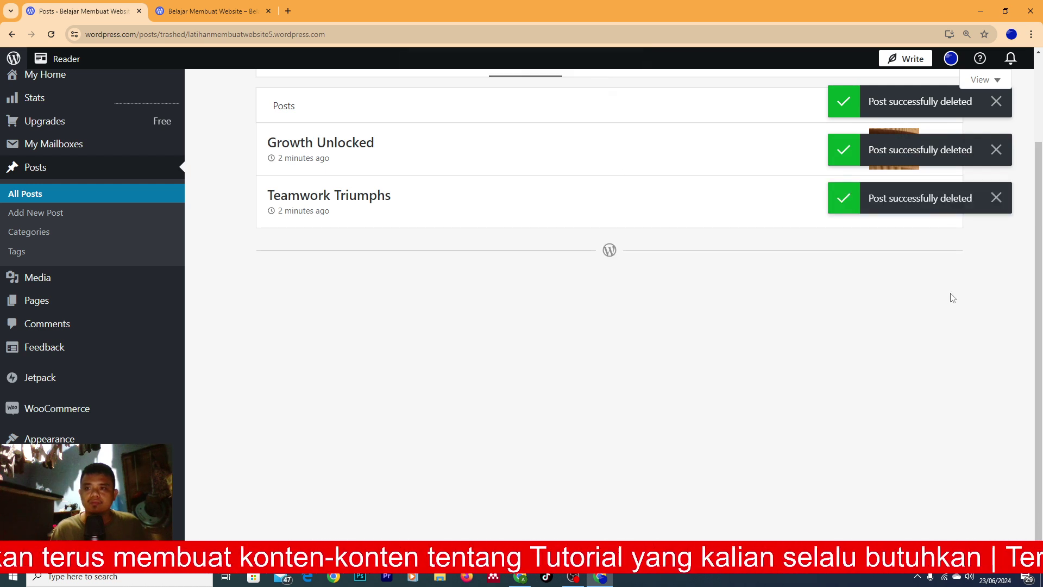
click(996, 198)
click(996, 149)
click(995, 101)
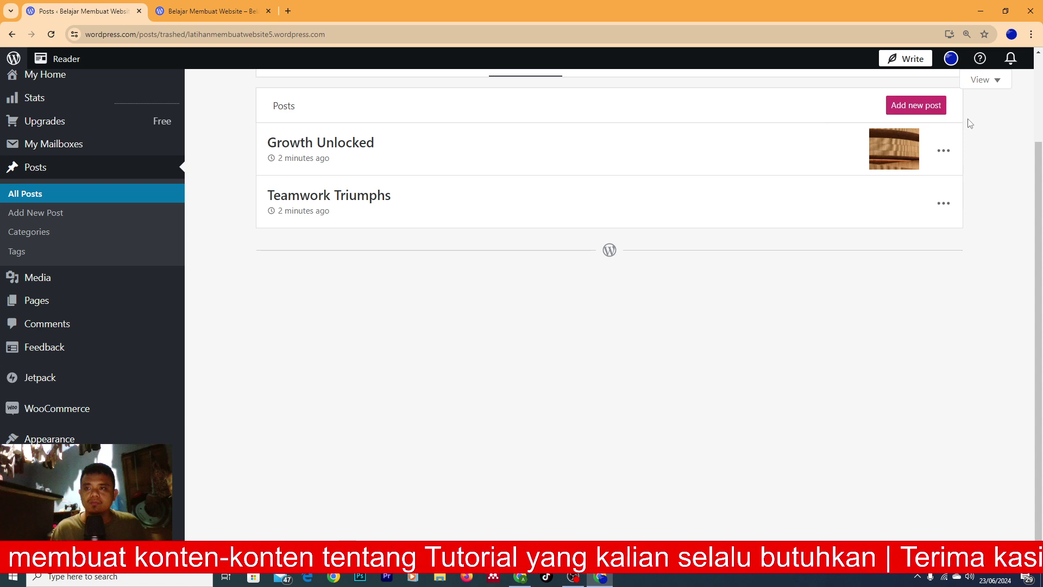
- Permanently delete the last two trashed posts, Growth Unlocked and Teamwork Triumphs
click(943, 153)
click(882, 231)
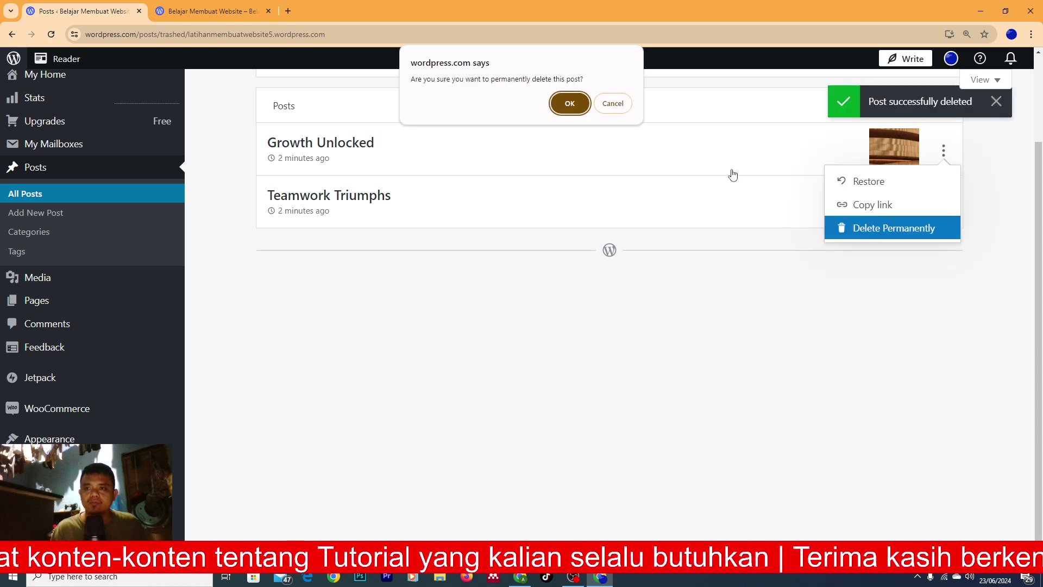
click(573, 104)
click(944, 152)
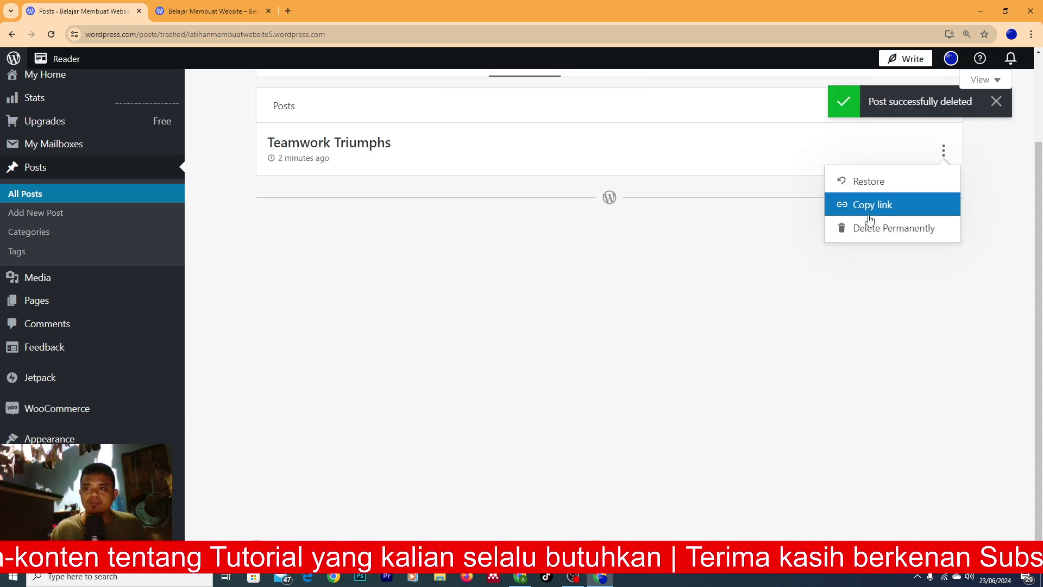
click(883, 230)
click(569, 97)
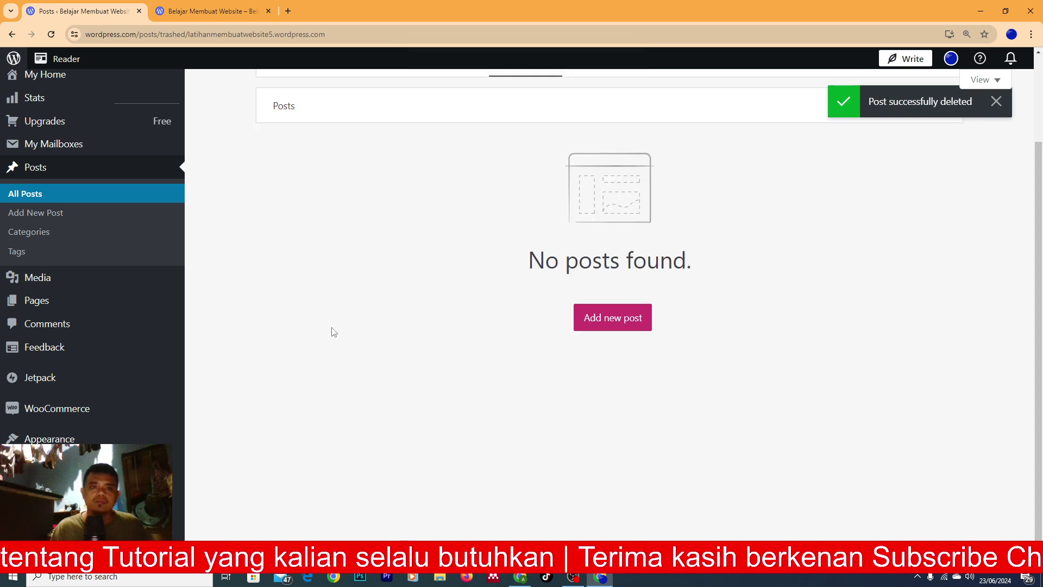
- Open latihanmembuatwebsite5.wordpress.com in a separate browser window, review the homepage's content, and close that window
click(212, 11)
click(208, 34)
key(Return)
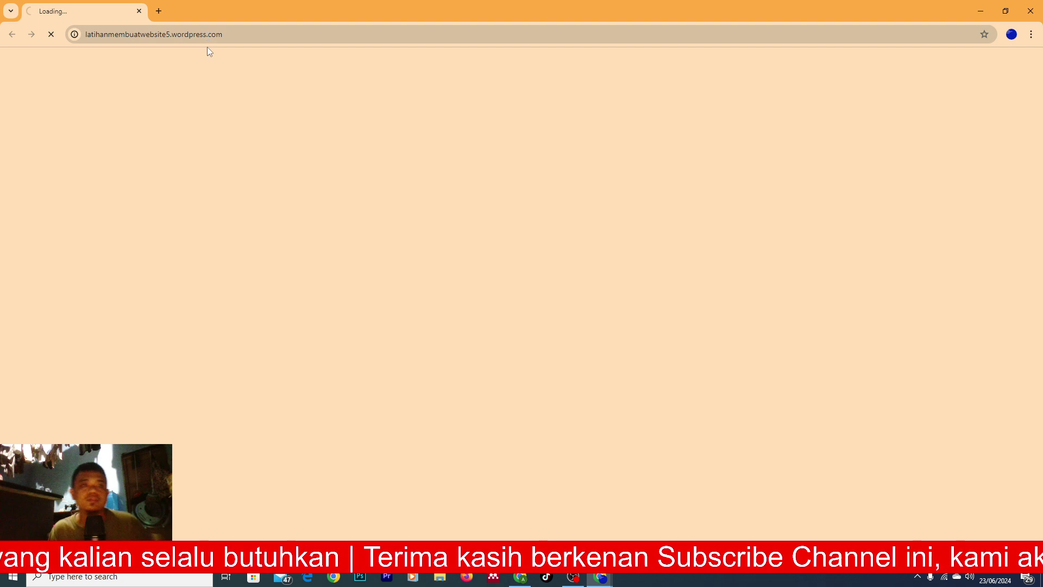
scroll(395, 226, down, 8)
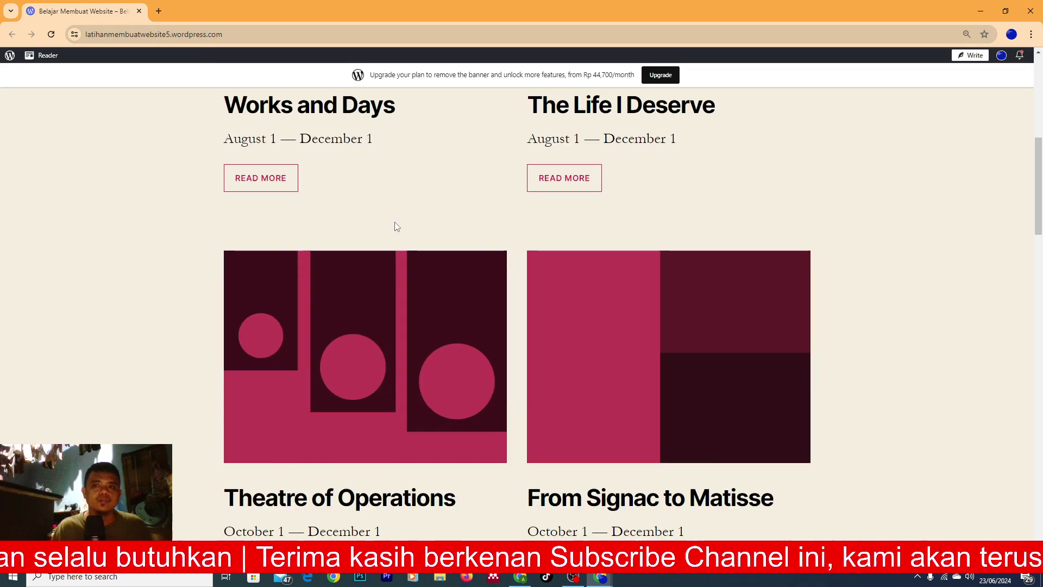
scroll(394, 226, down, 8)
scroll(453, 232, up, 12)
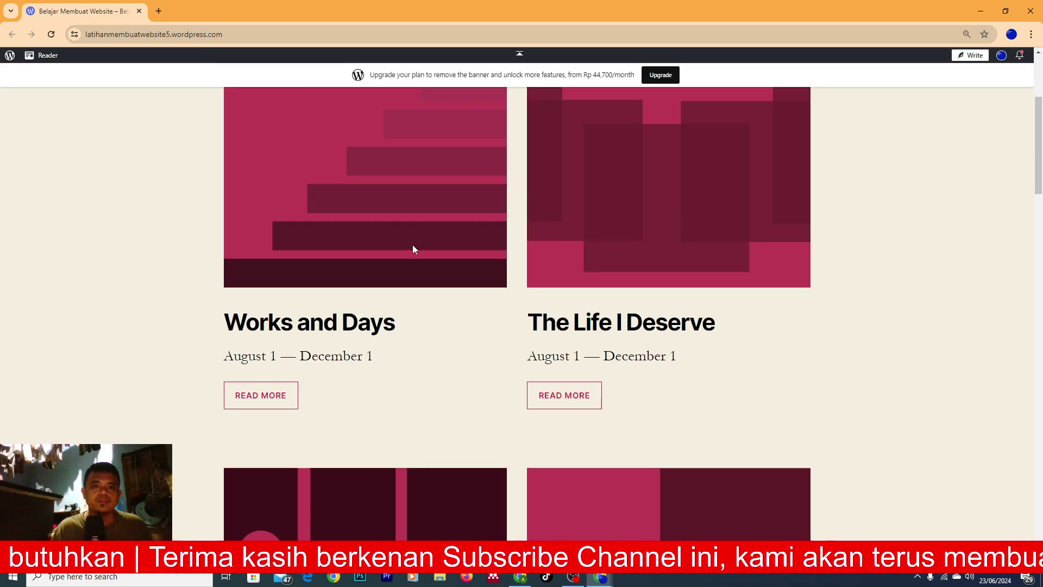
scroll(416, 247, up, 4)
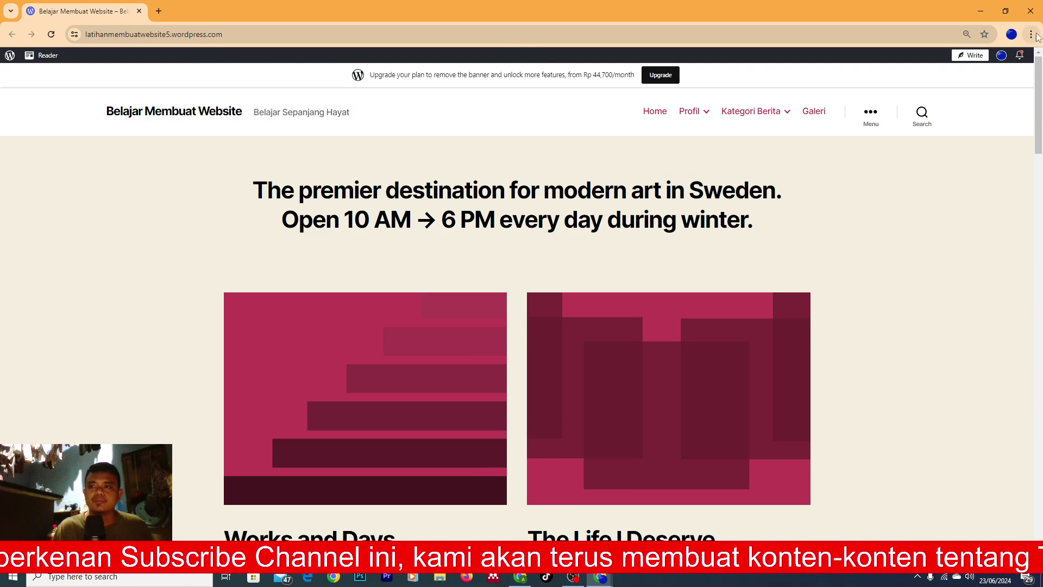
click(1034, 8)
- Return to the trashed posts list and dismiss the remaining deletion notifications
click(84, 11)
scroll(378, 332, up, 2)
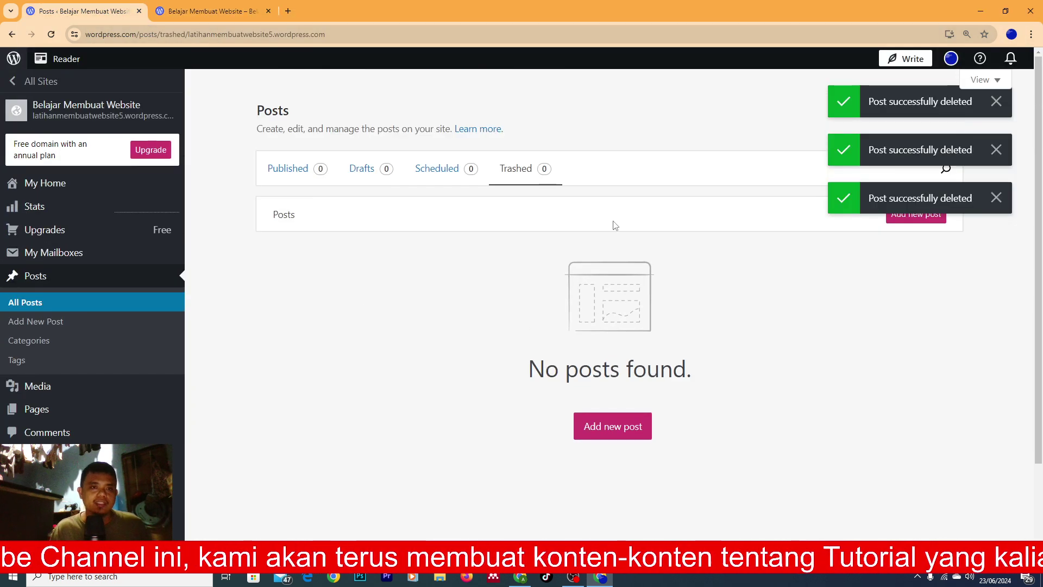
click(996, 101)
click(996, 149)
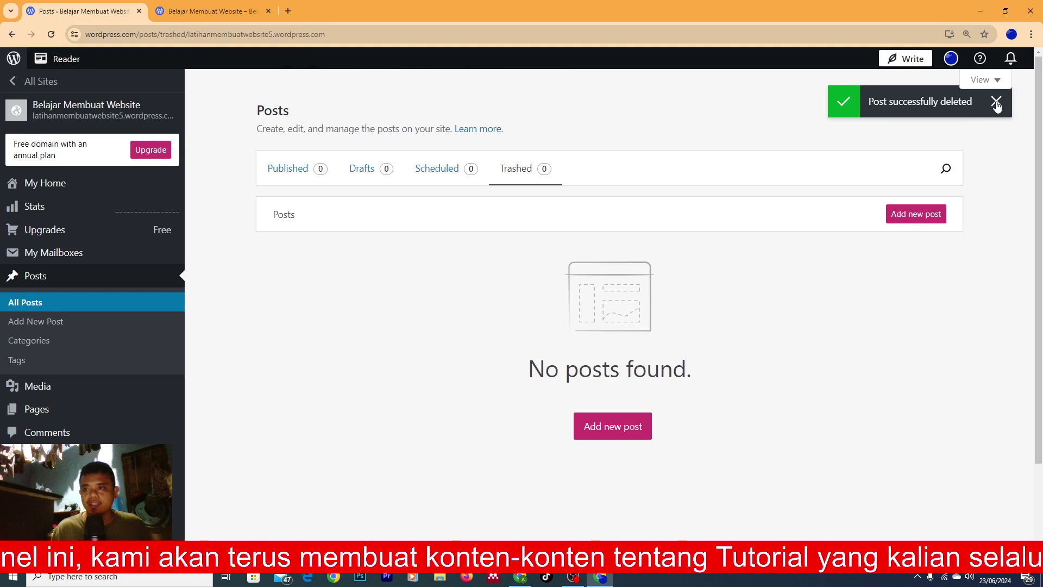
click(996, 102)
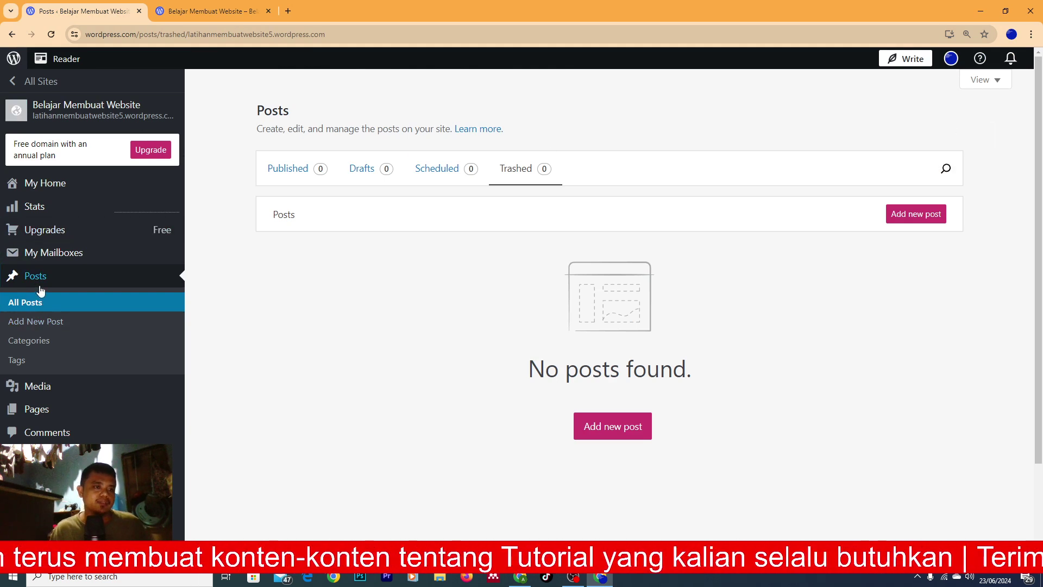
- Start a new post and title it Tes Postingan 1
click(35, 324)
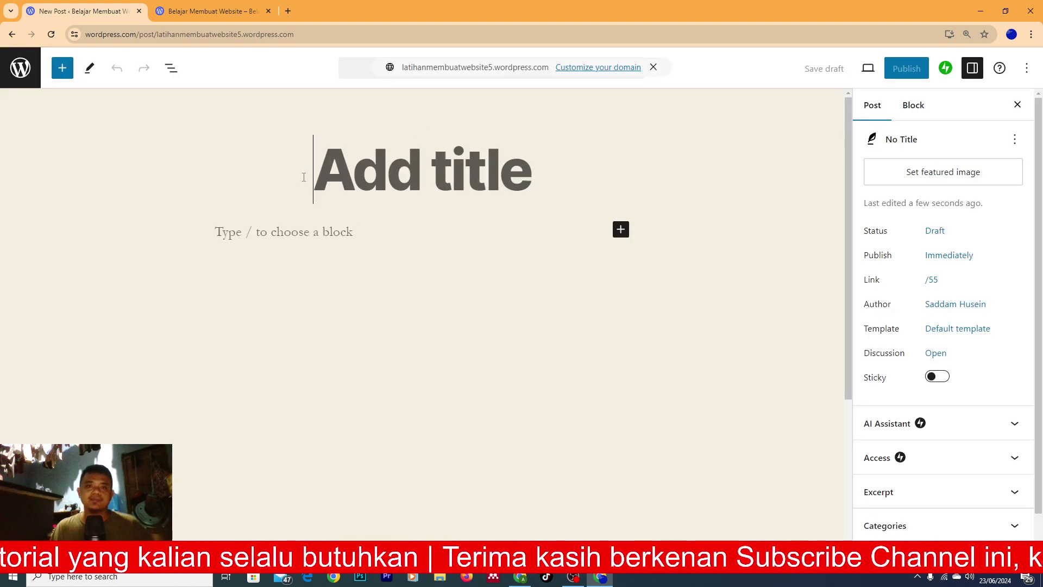
key(ctrl+minus)
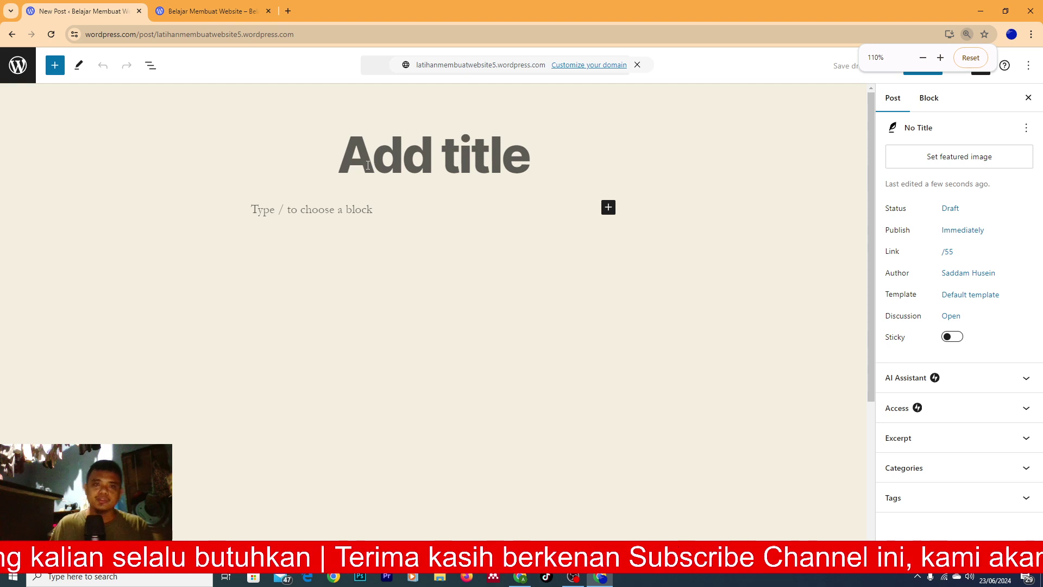
text(T)
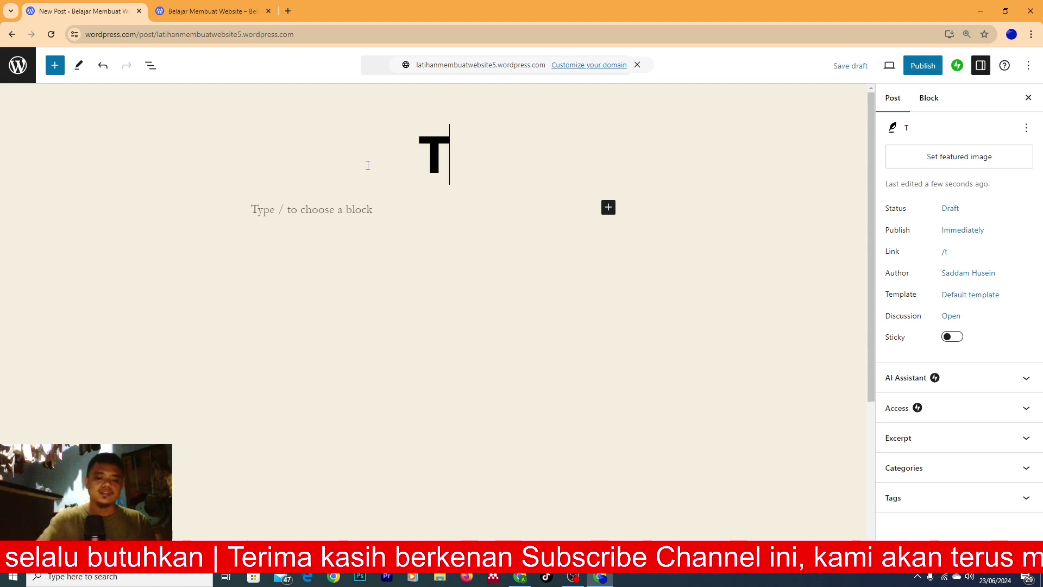
text(es Postingan 1)
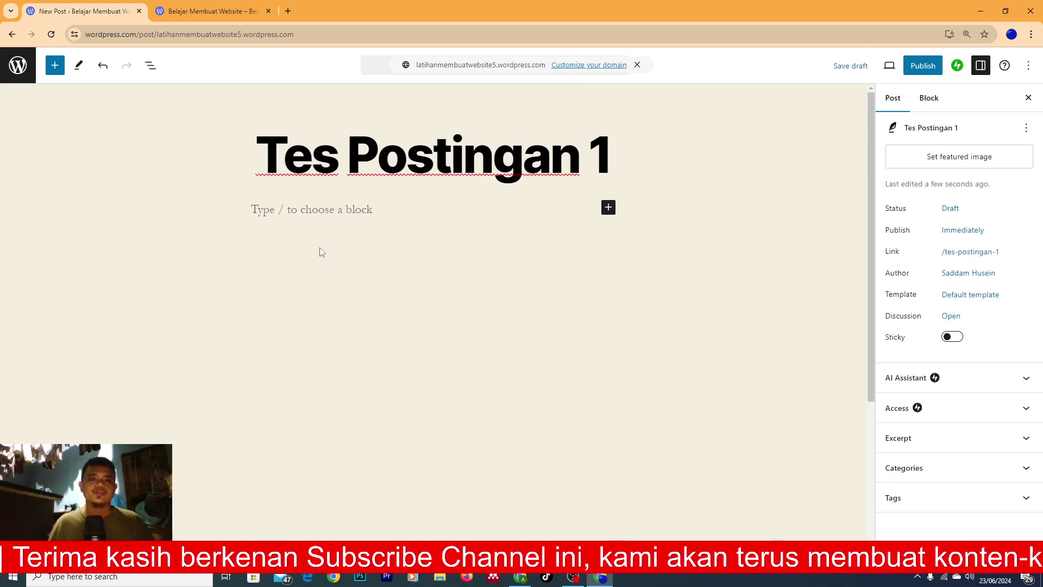
- Enter "sembarangan cuma latihan saja" as the first paragraph of the post
click(321, 212)
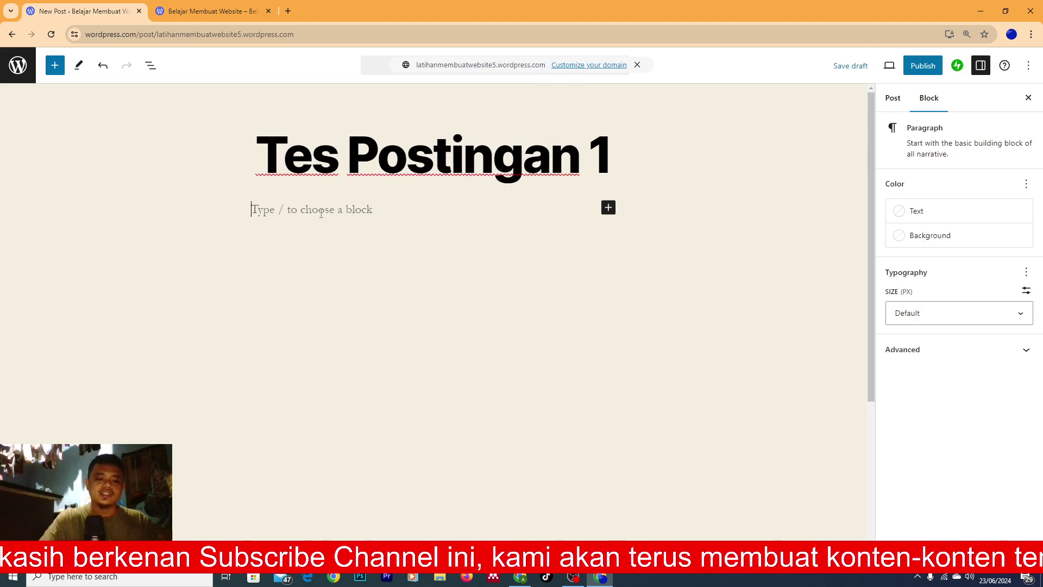
text(sembarangan cum)
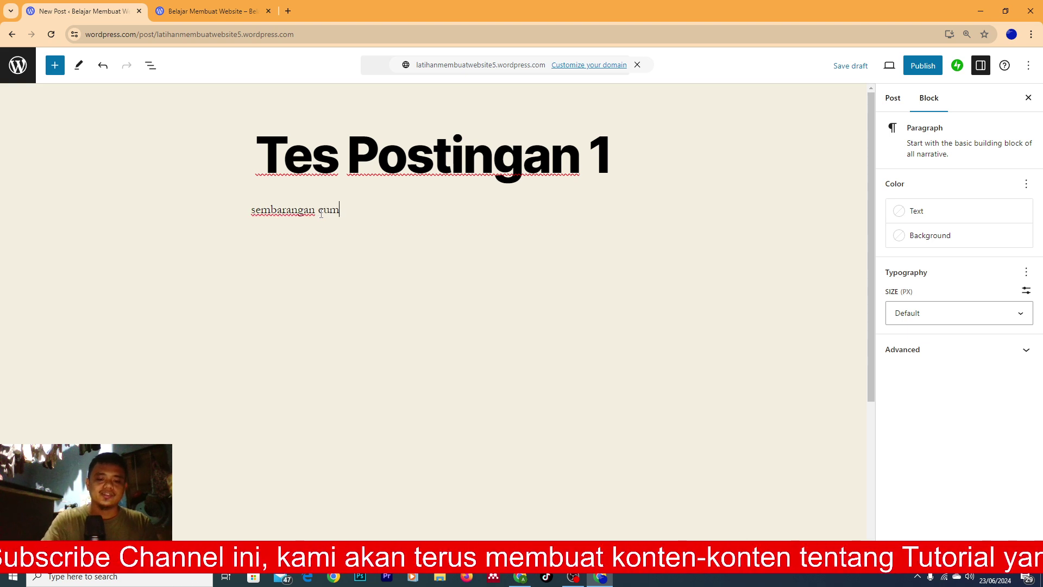
text( sa)
- Duplicate the sentence within the same paragraph until it is repeated nine times
triple_click(321, 214)
key(ctrl+c)
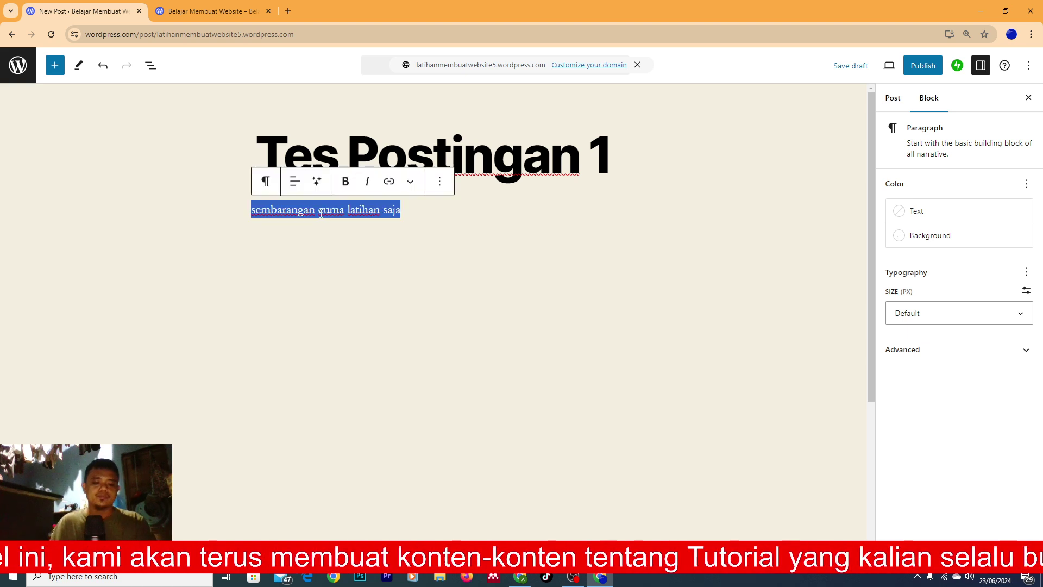
click(422, 210)
key(ctrl+v)
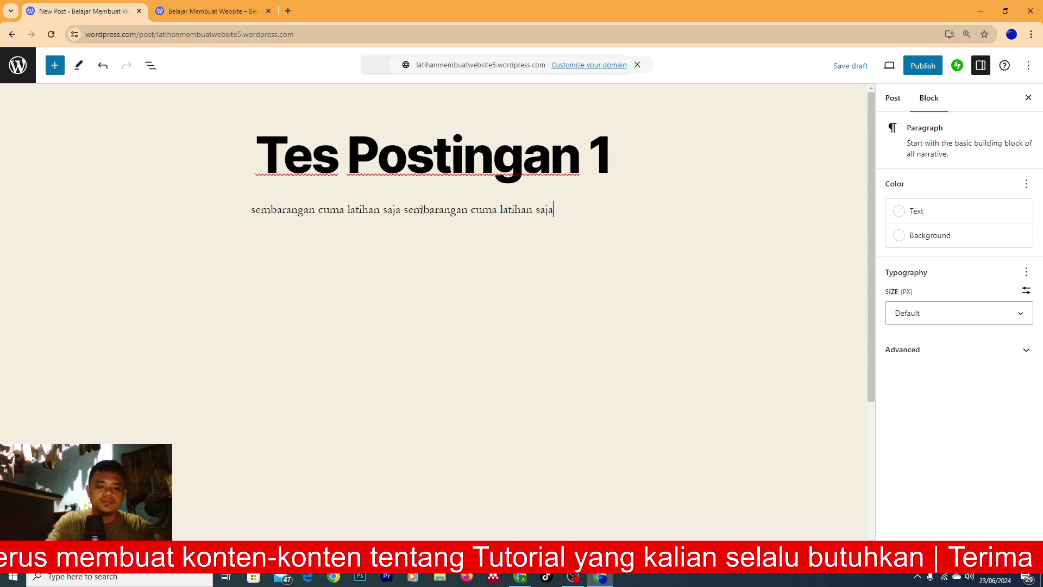
key(ctrl+v)
key(ctrl+v)
key(ctrl+v)
key(ctrl+v)
key(ctrl+v)
key(ctrl+v)
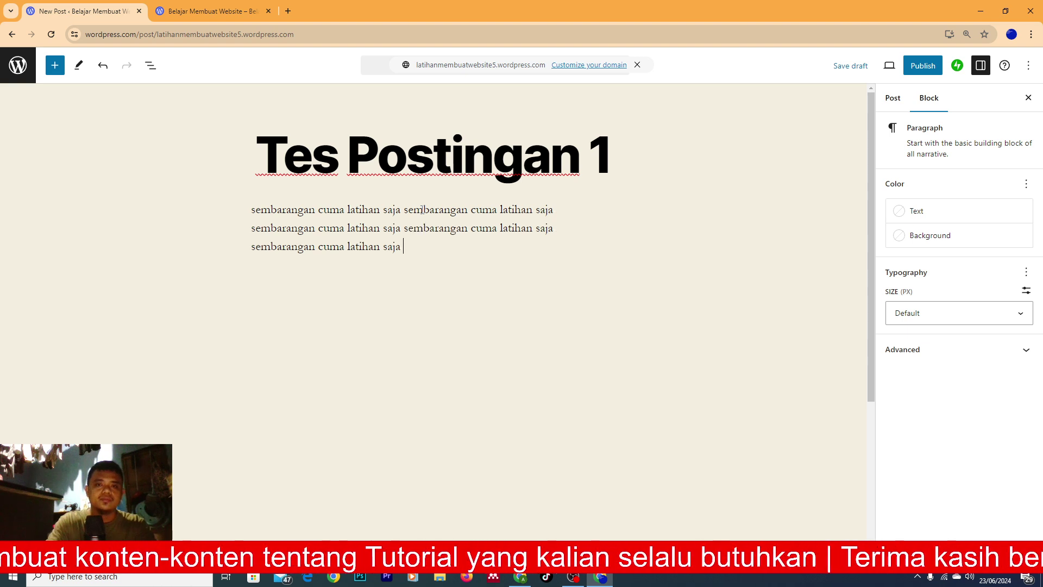
key(ctrl+v)
key(ctrl+v)
key(ctrl+v)
key(ctrl+v)
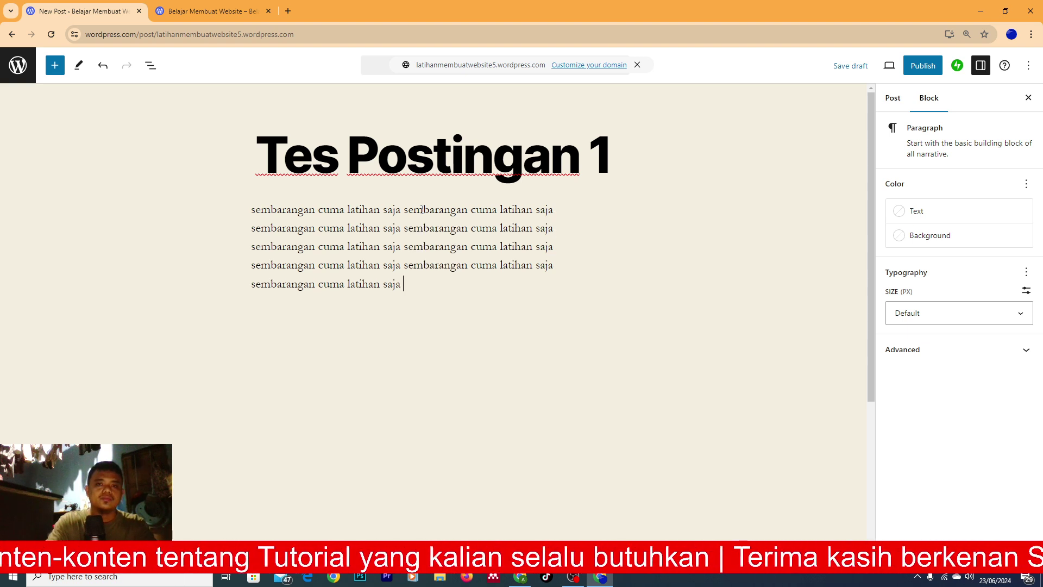
- Extend the paragraph to fourteen repetitions of the sentence, and paste copies of it as two more paragraphs below
key(ctrl+v)
key(ctrl+v)
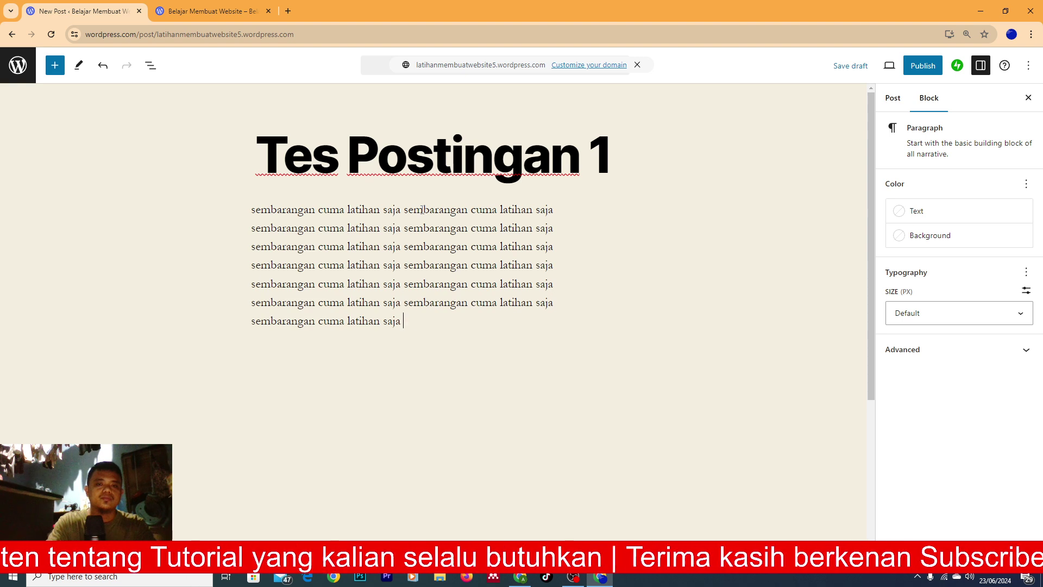
key(ctrl+a)
key(ctrl+c)
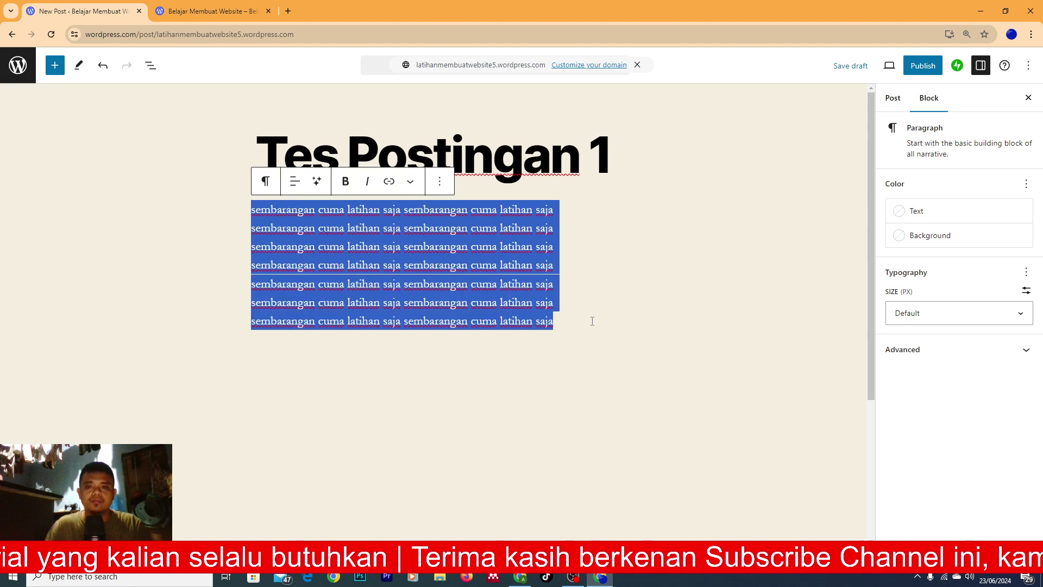
click(576, 326)
key(Return)
key(ctrl+v)
key(Return)
key(ctrl+v)
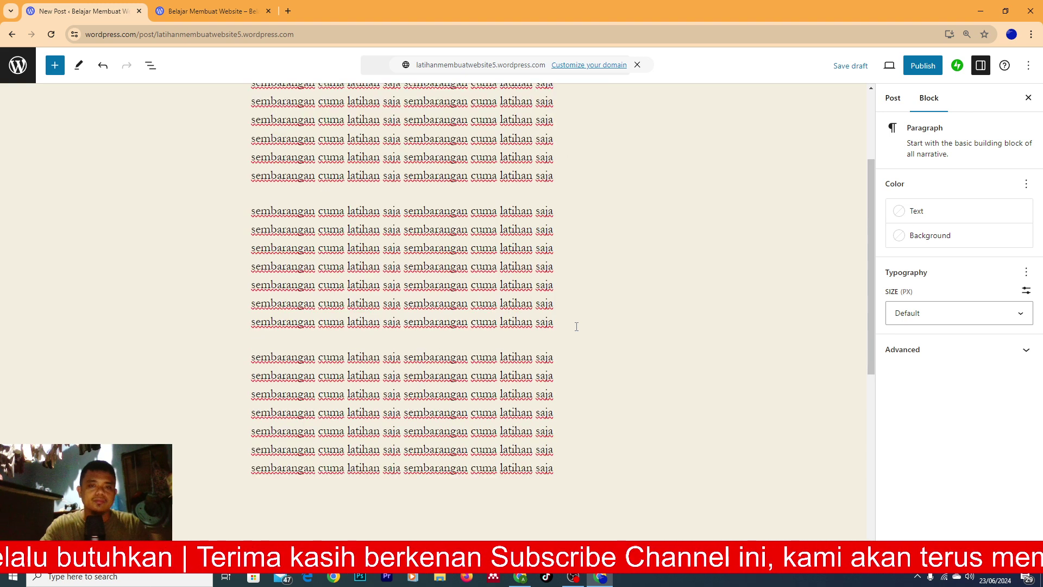
scroll(529, 317, up, 3)
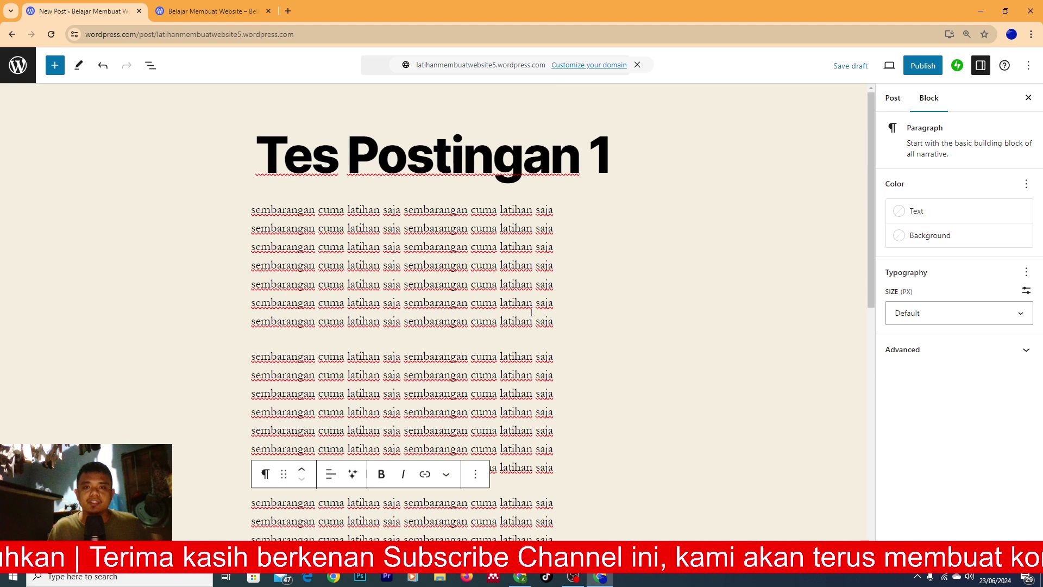
scroll(583, 399, down, 7)
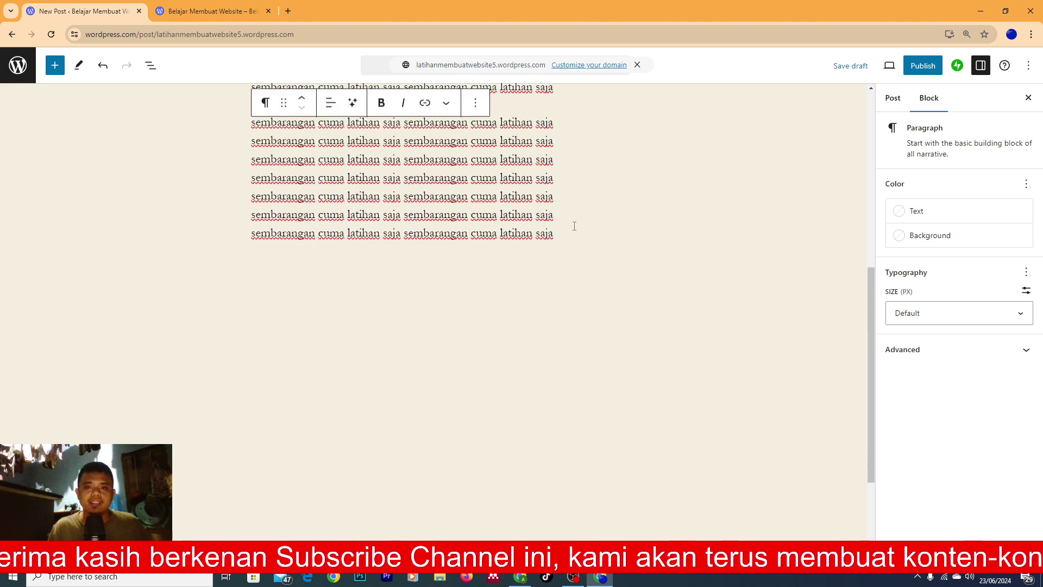
- Insert an image block after the first paragraph and upload the Green Elegant Modern Fashion Beauty Tips YouTube Thumbnail image from Downloads
scroll(574, 226, up, 8)
click(563, 324)
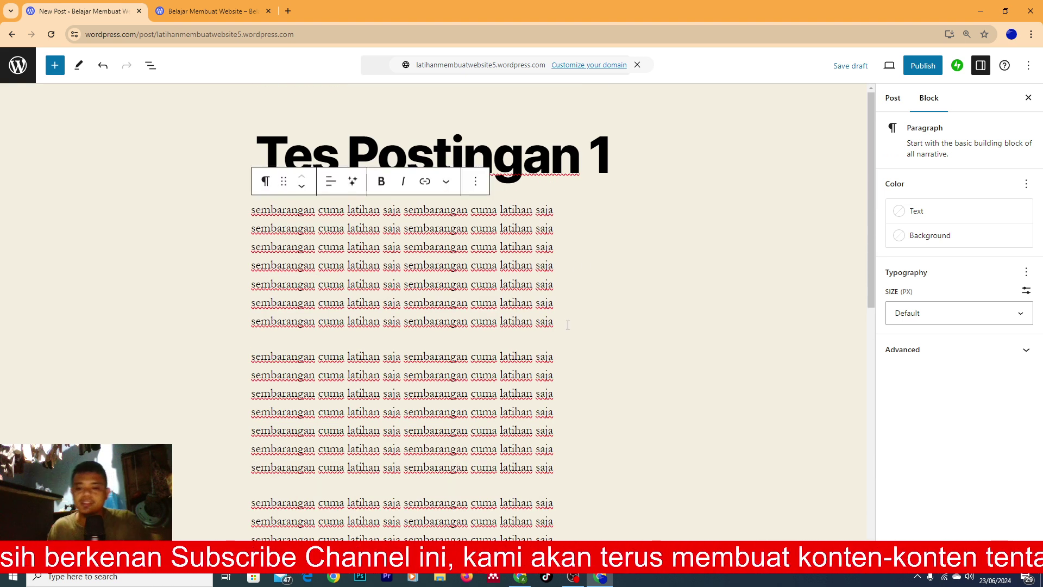
key(Return)
click(616, 321)
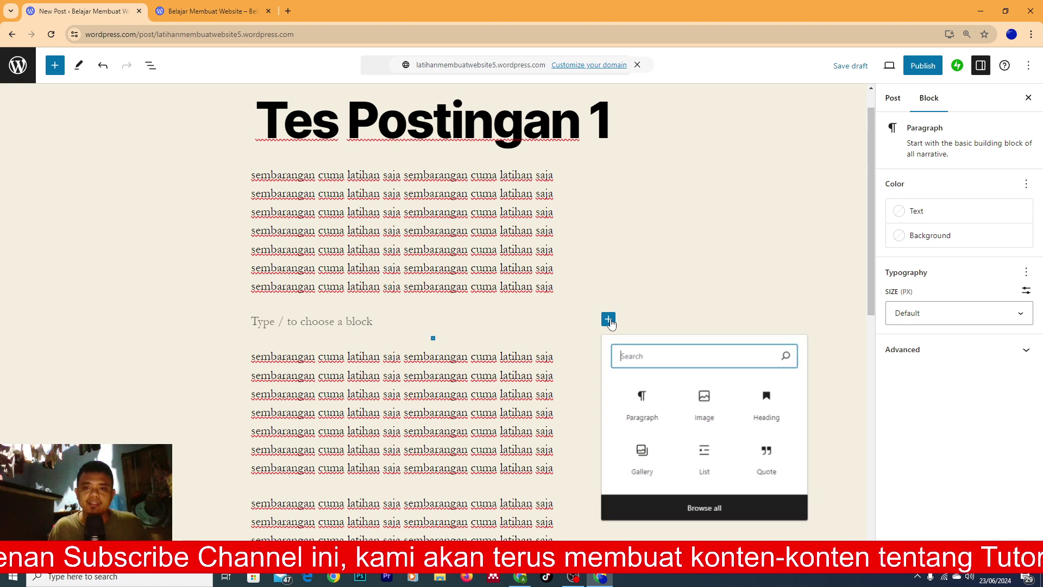
click(706, 401)
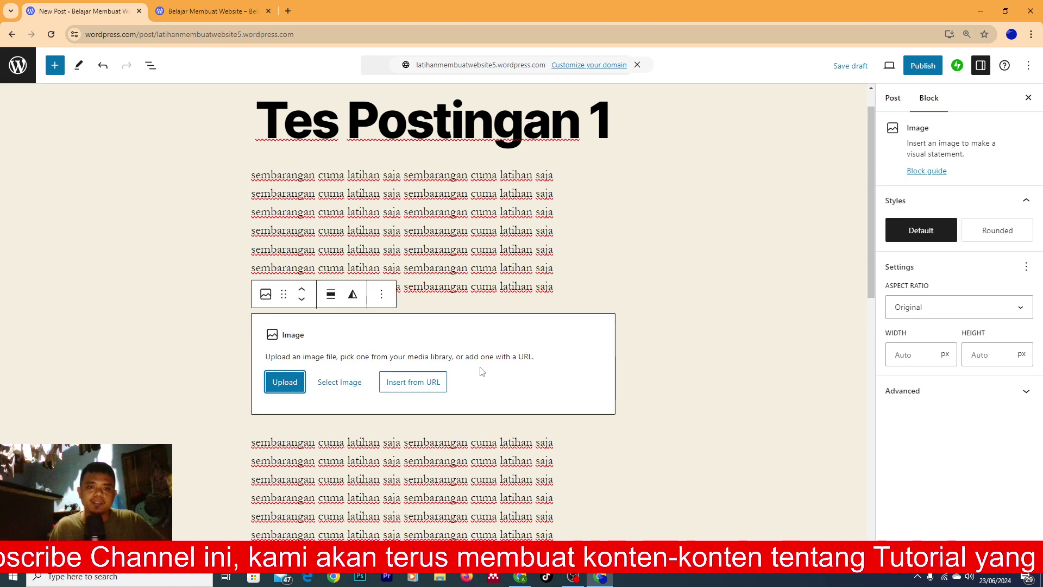
click(284, 382)
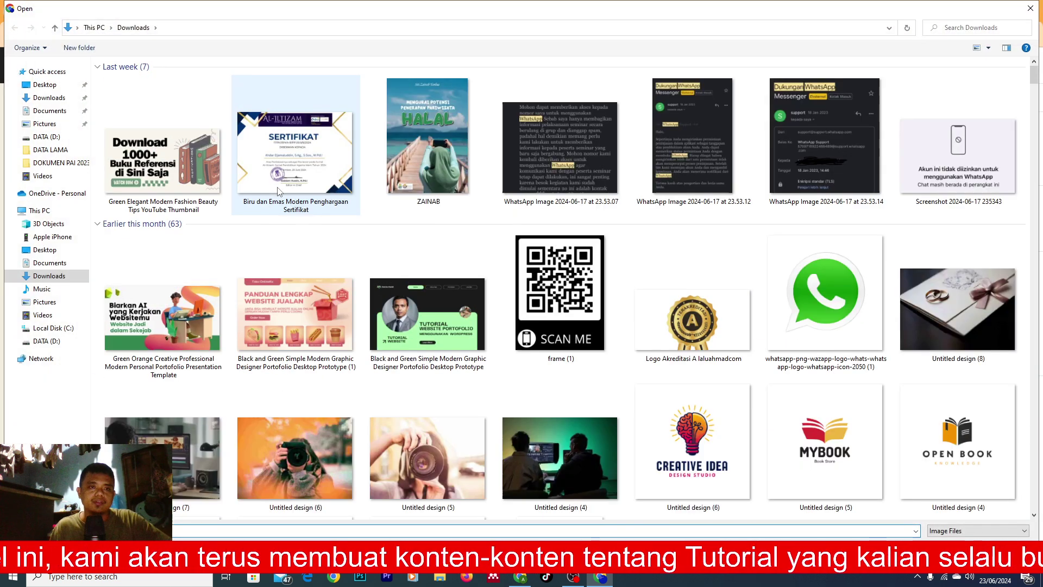
double_click(140, 160)
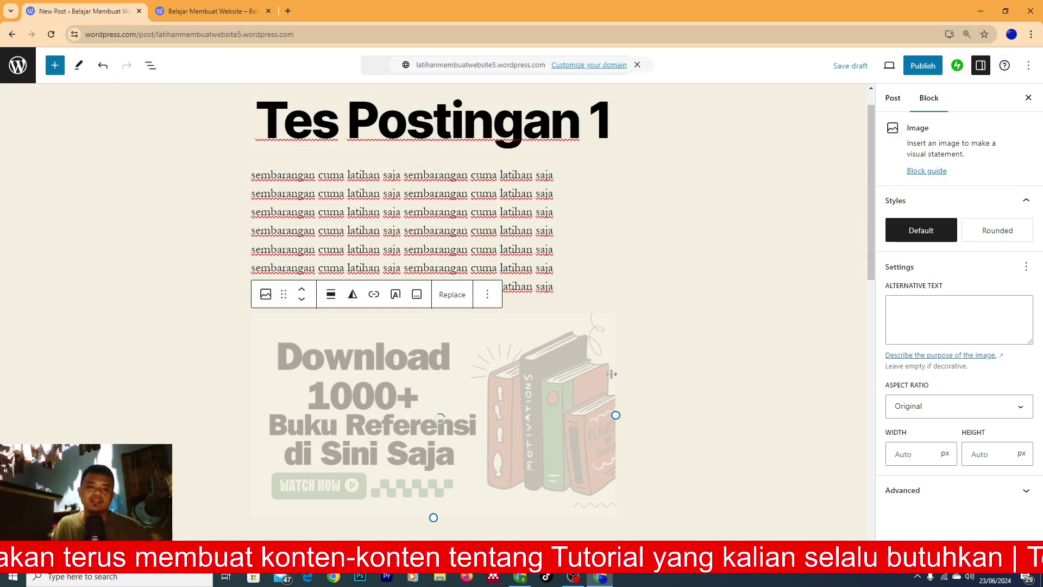
scroll(697, 354, down, 5)
click(729, 304)
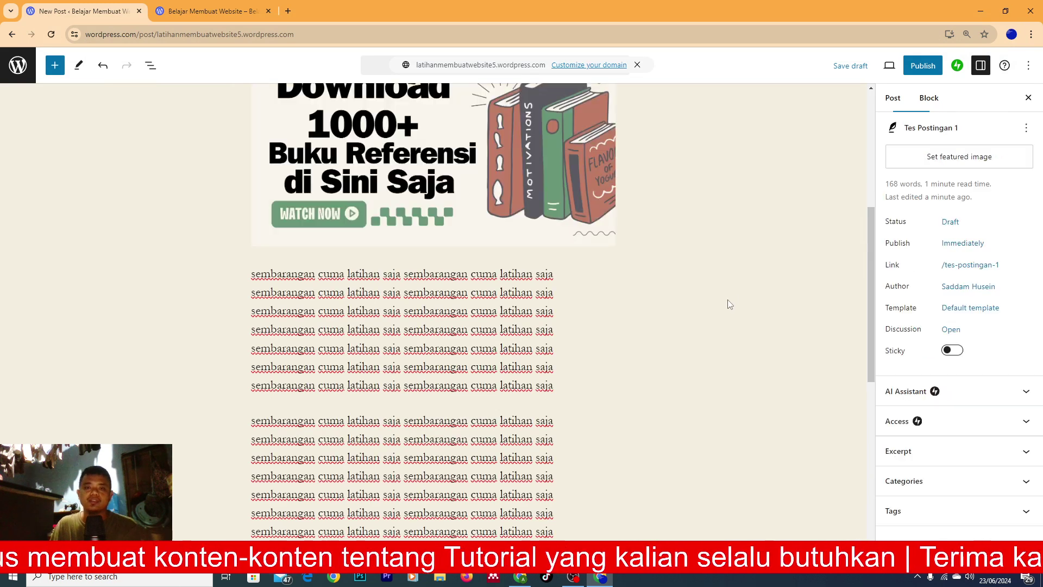
scroll(534, 250, up, 5)
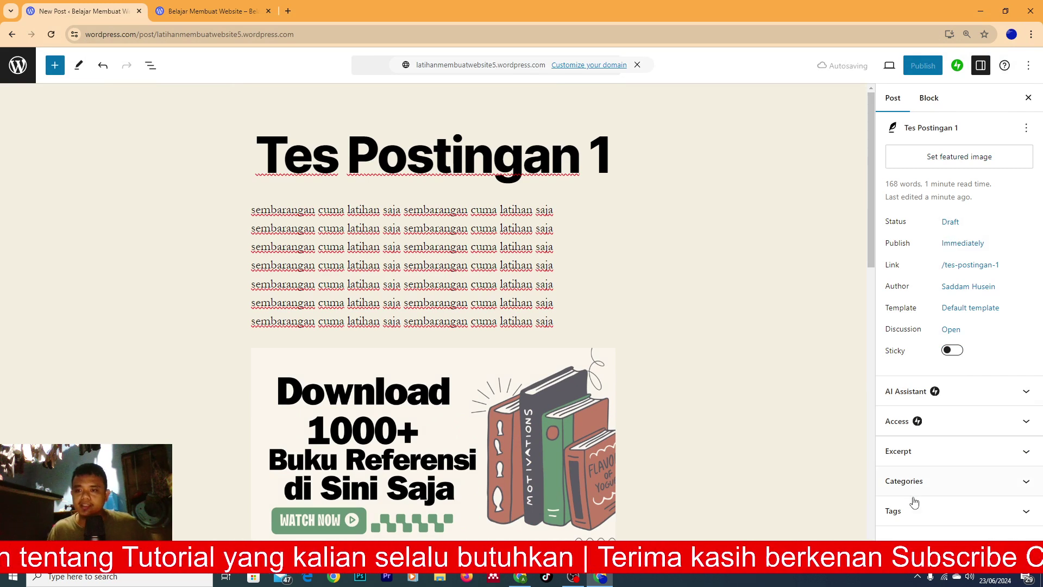
- Look through the post's AI Assistant, Access and Excerpt settings, and assign the post to the Ekonomi category
click(989, 400)
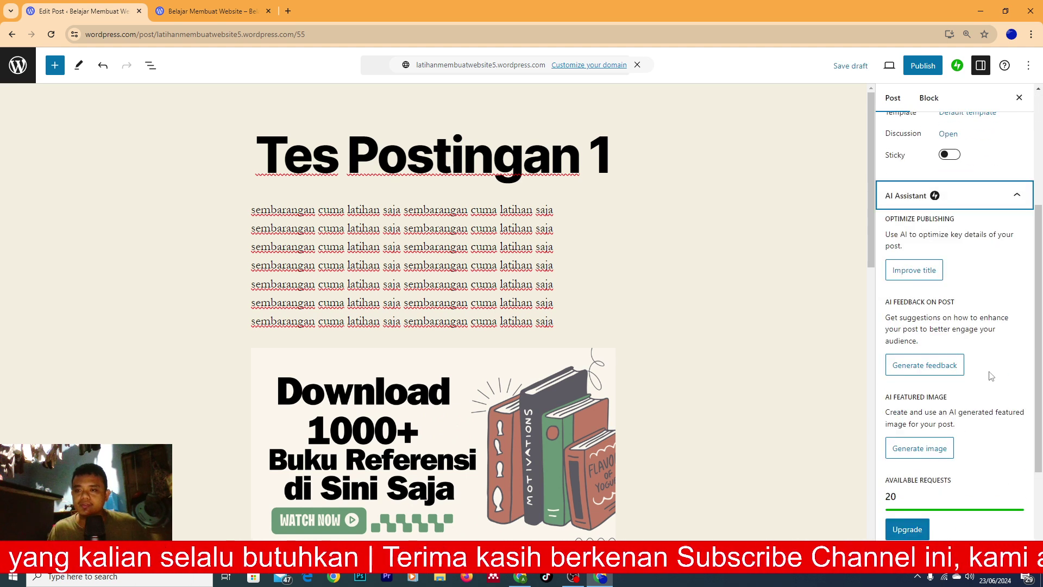
scroll(990, 375, down, 2)
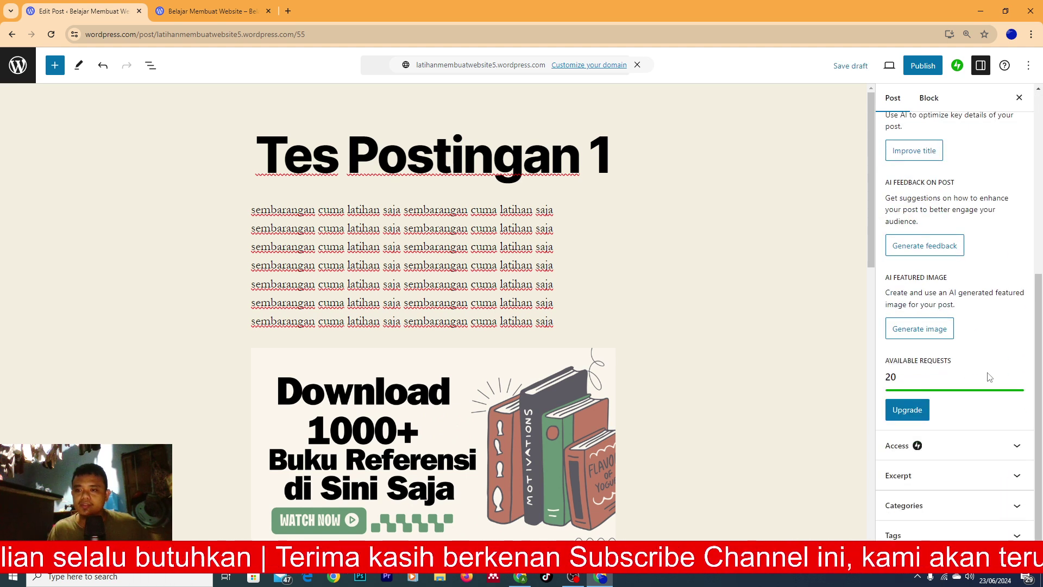
click(955, 452)
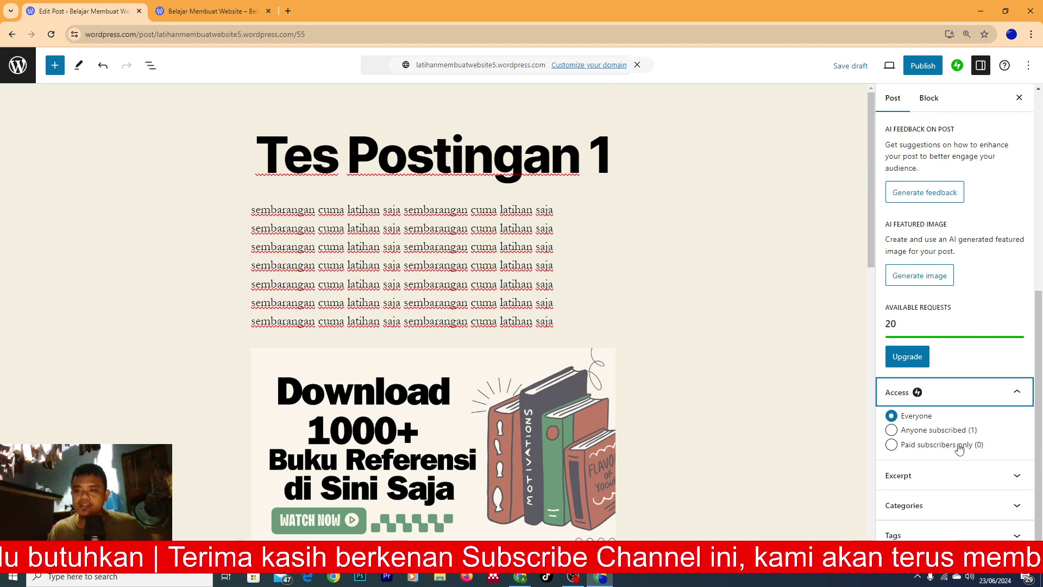
click(961, 475)
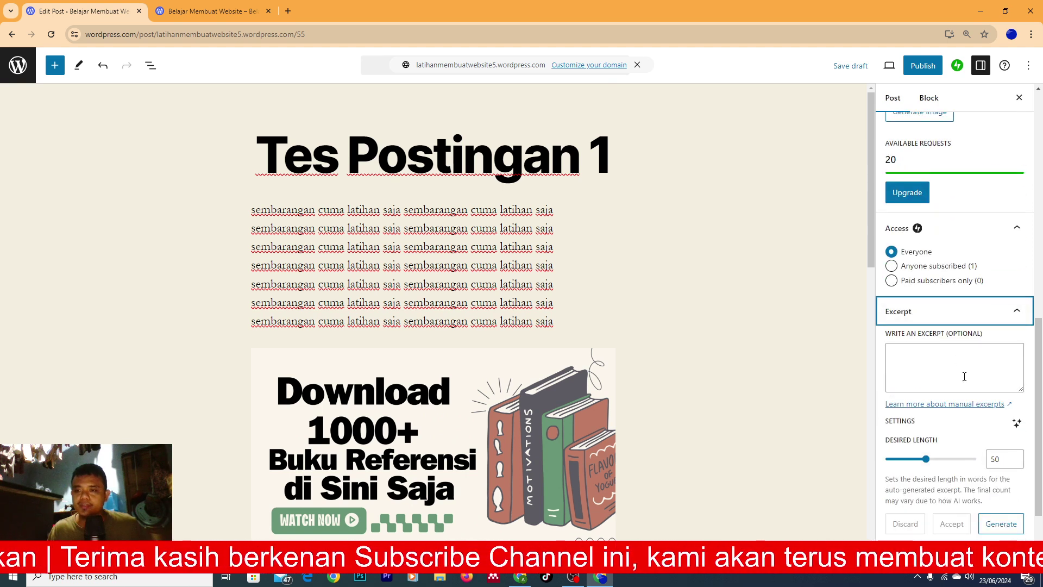
scroll(961, 381, down, 1)
click(945, 511)
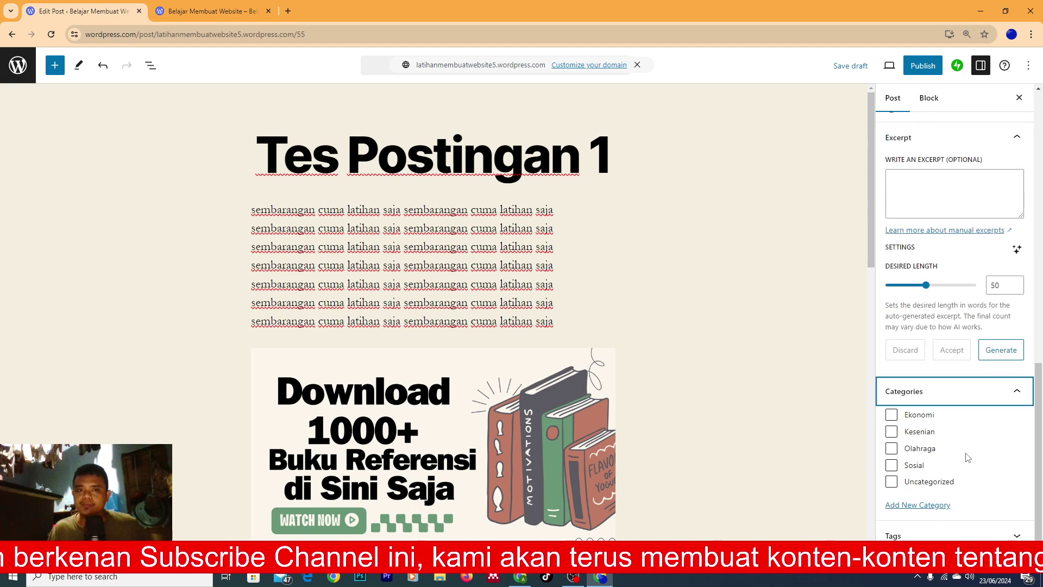
click(891, 415)
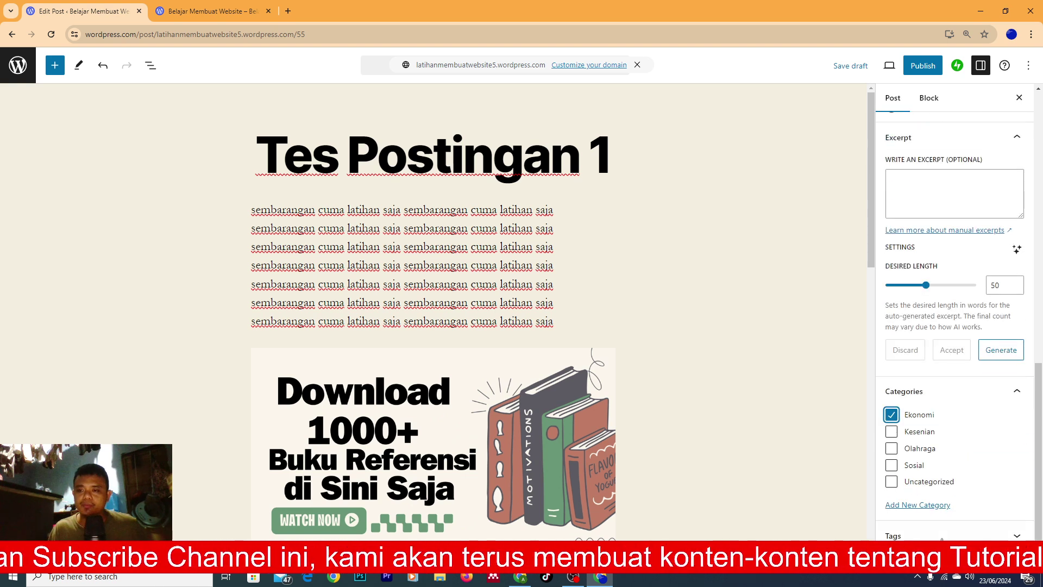